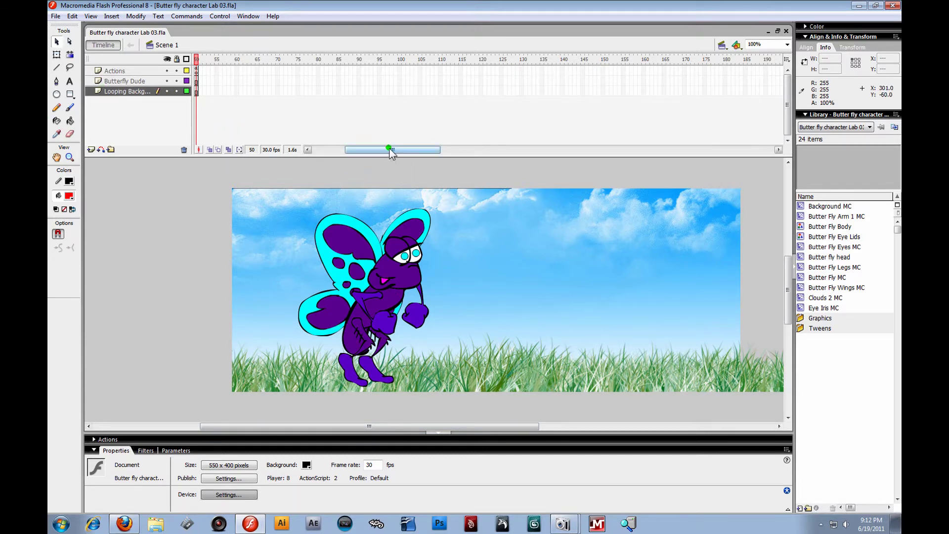
- Examine the main timeline's Actions layer from its first frame to its last keyframe at frame 50
{"action": "left_click_drag", "start_coordinate": [389, 148], "coordinate": [330, 146]}
{"action": "left_click", "coordinate": [113, 72]}
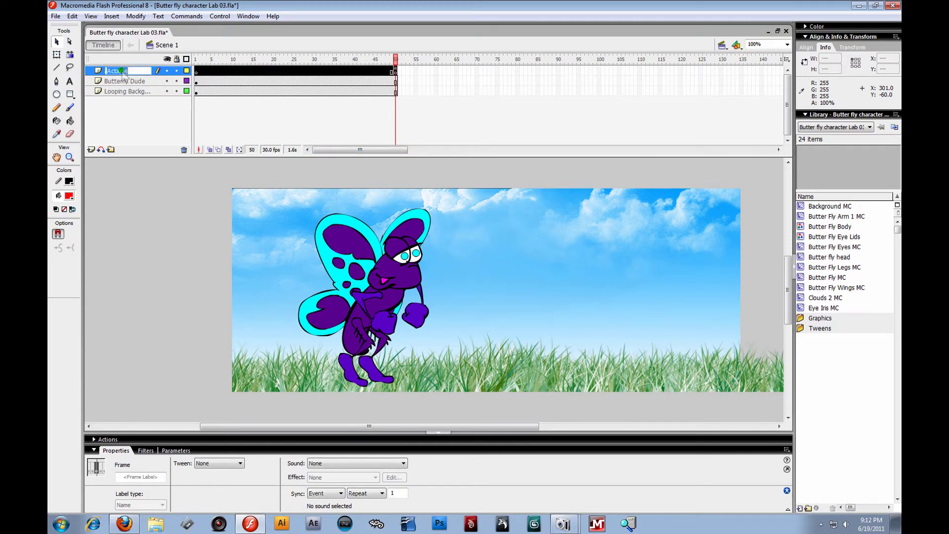
{"action": "left_click", "coordinate": [143, 114]}
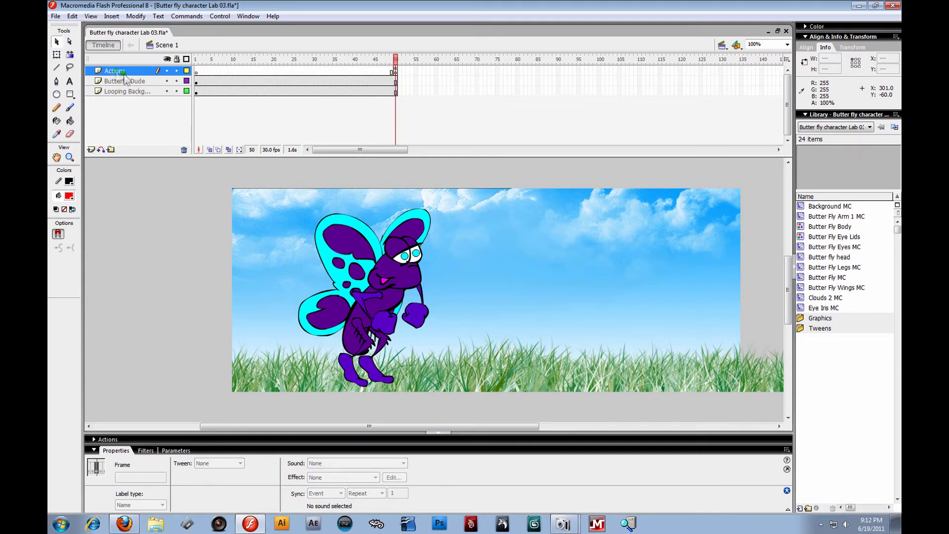
{"action": "left_click", "coordinate": [196, 71]}
{"action": "mouse_move", "coordinate": [395, 65]}
{"action": "left_mouse_down"}
{"action": "mouse_move", "coordinate": [316, 65]}
{"action": "mouse_move", "coordinate": [398, 66]}
{"action": "left_mouse_up"}
{"action": "left_click", "coordinate": [396, 70]}
{"action": "left_click", "coordinate": [408, 70]}
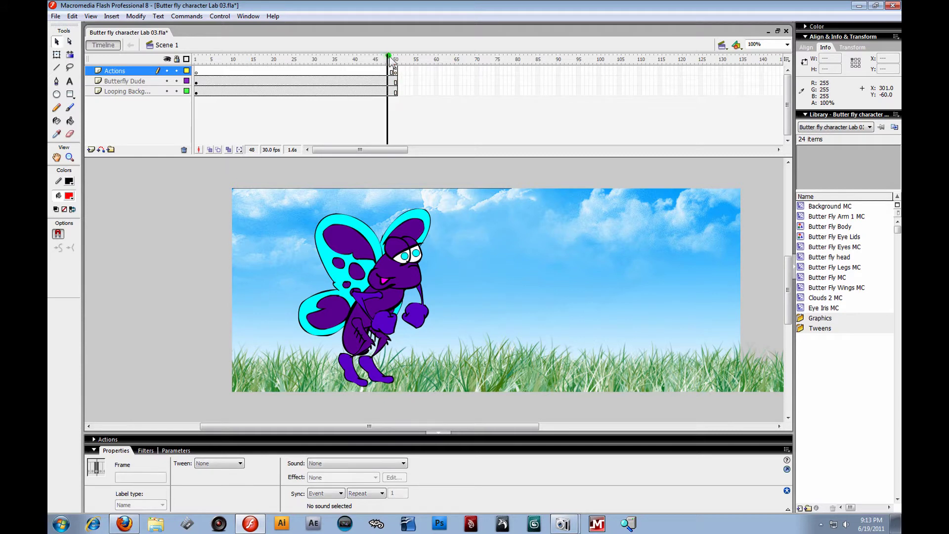
- View the script attached to frame 50 of the Actions layer, then collapse the script editor
{"action": "left_click", "coordinate": [396, 70]}
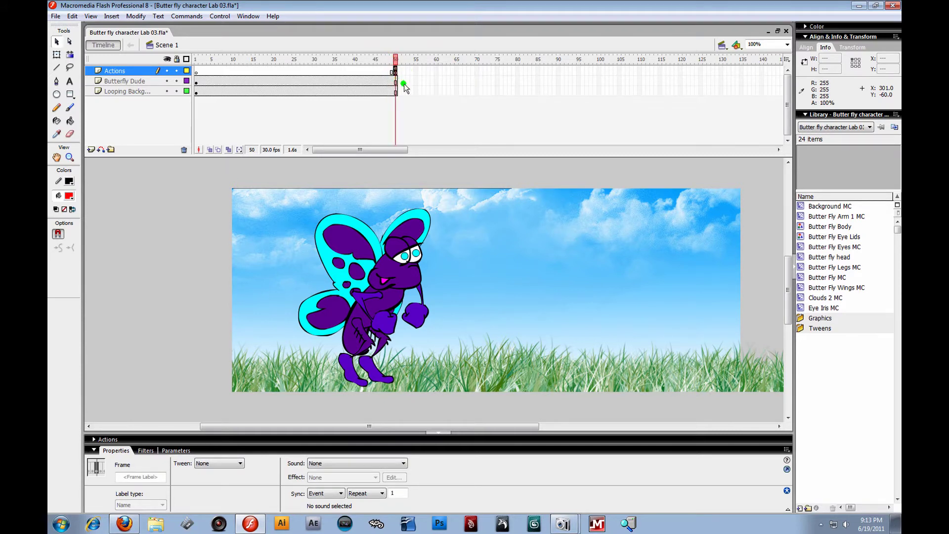
{"action": "right_click", "coordinate": [395, 69]}
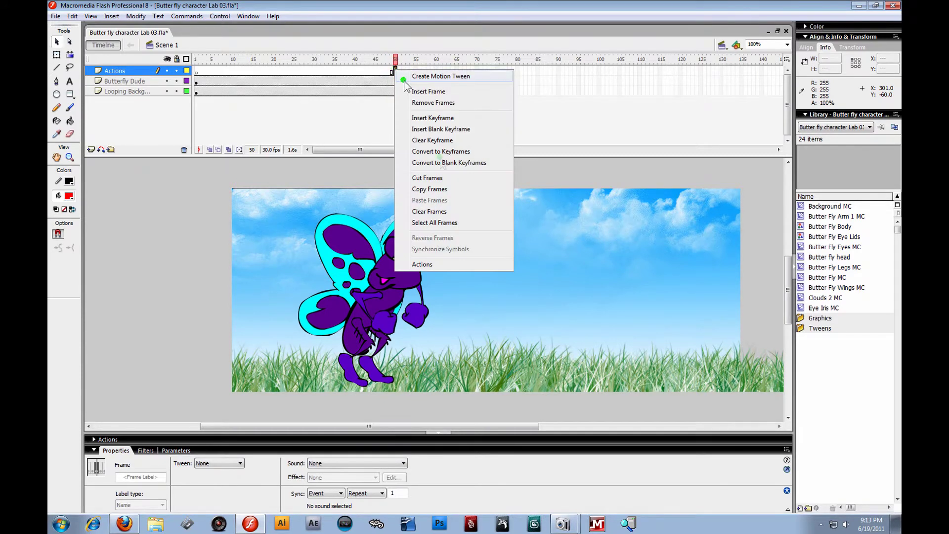
{"action": "left_click", "coordinate": [421, 268]}
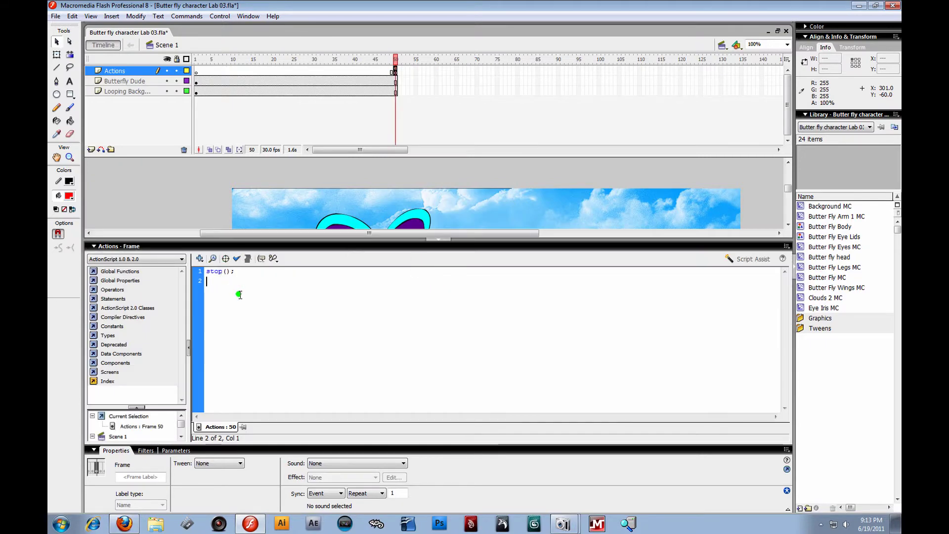
{"action": "left_click_drag", "start_coordinate": [239, 295], "coordinate": [206, 270]}
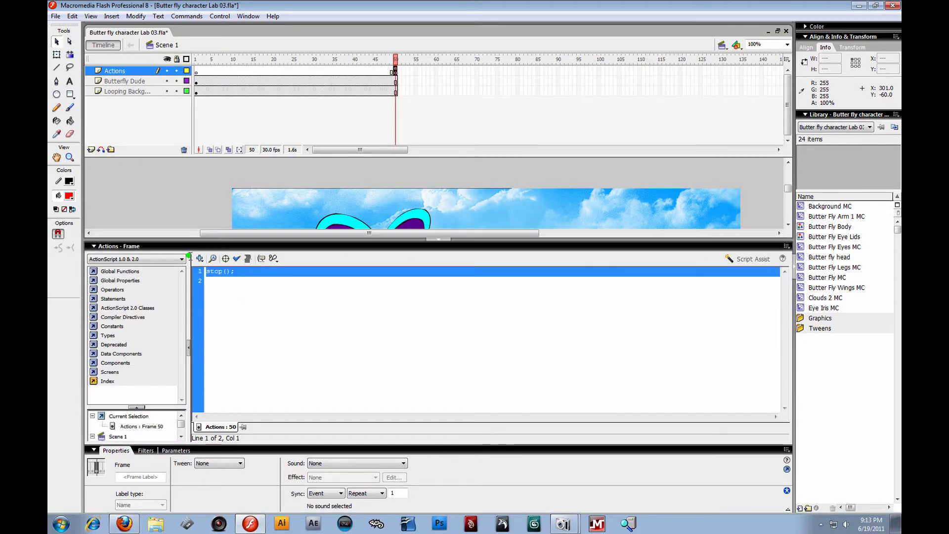
{"action": "left_click", "coordinate": [119, 246]}
{"action": "left_click", "coordinate": [395, 68]}
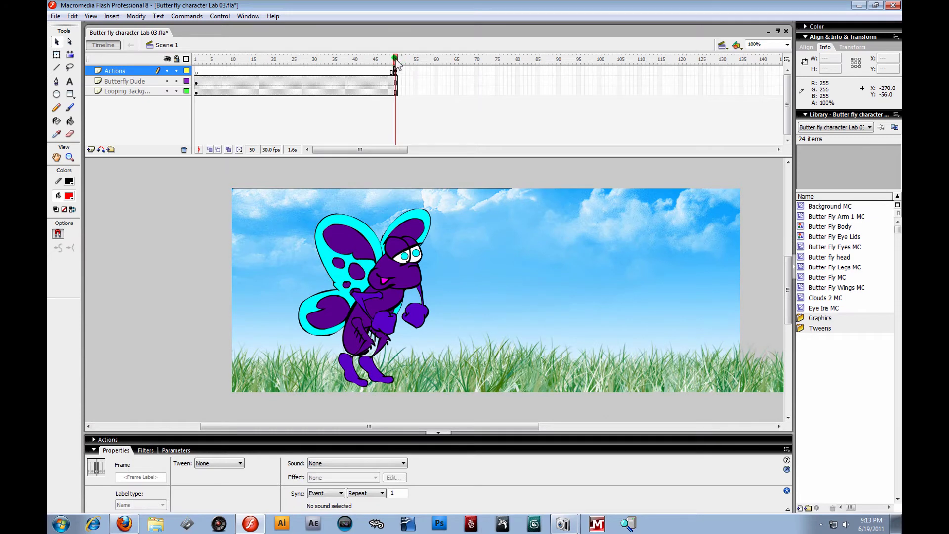
{"action": "mouse_move", "coordinate": [398, 64]}
{"action": "left_mouse_down"}
{"action": "mouse_move", "coordinate": [192, 63]}
{"action": "mouse_move", "coordinate": [395, 64]}
{"action": "left_mouse_up"}
{"action": "left_click", "coordinate": [409, 85]}
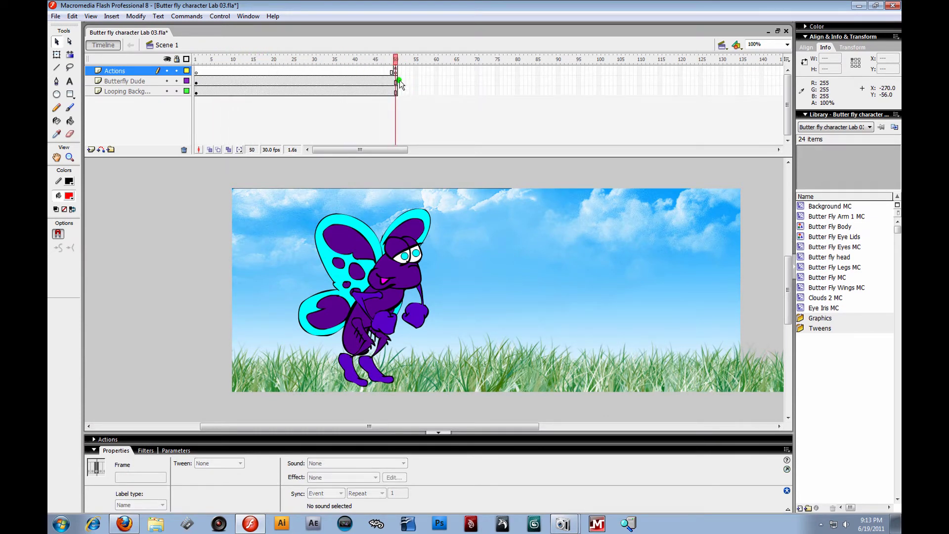
{"action": "left_click", "coordinate": [395, 71]}
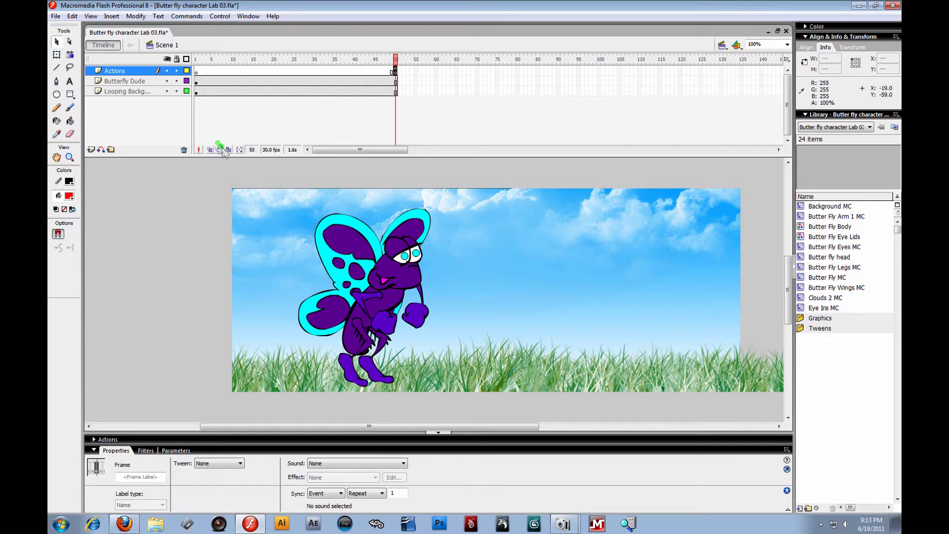
- Move the butterfly character off the stage's left edge, to about X -238, Y 60
{"action": "left_click_drag", "start_coordinate": [304, 170], "coordinate": [490, 381]}
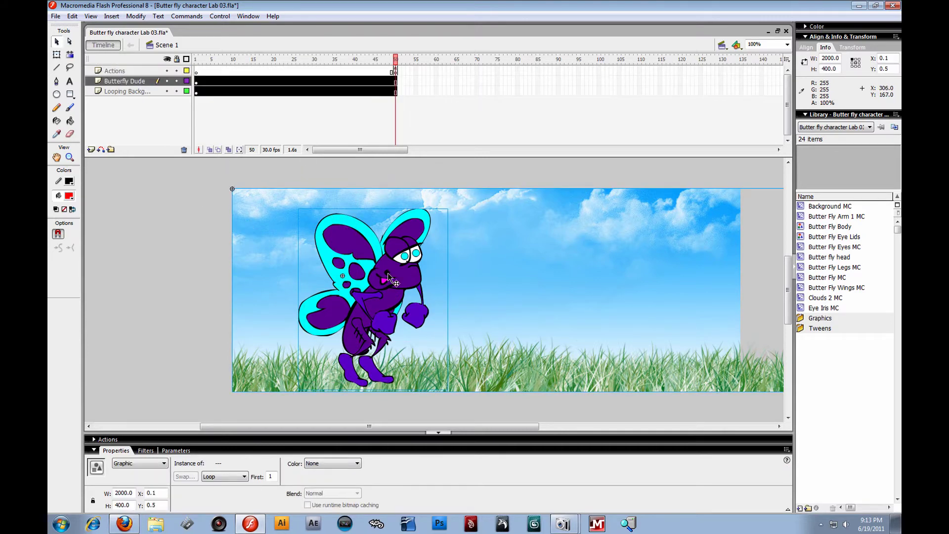
{"action": "left_click", "coordinate": [141, 214]}
{"action": "left_click_drag", "start_coordinate": [384, 276], "coordinate": [205, 292]}
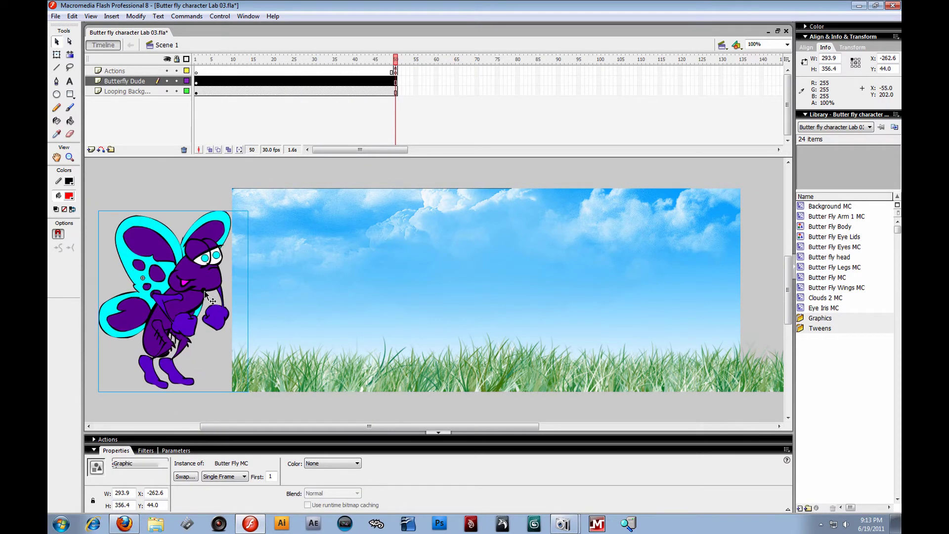
{"action": "left_click", "coordinate": [344, 271]}
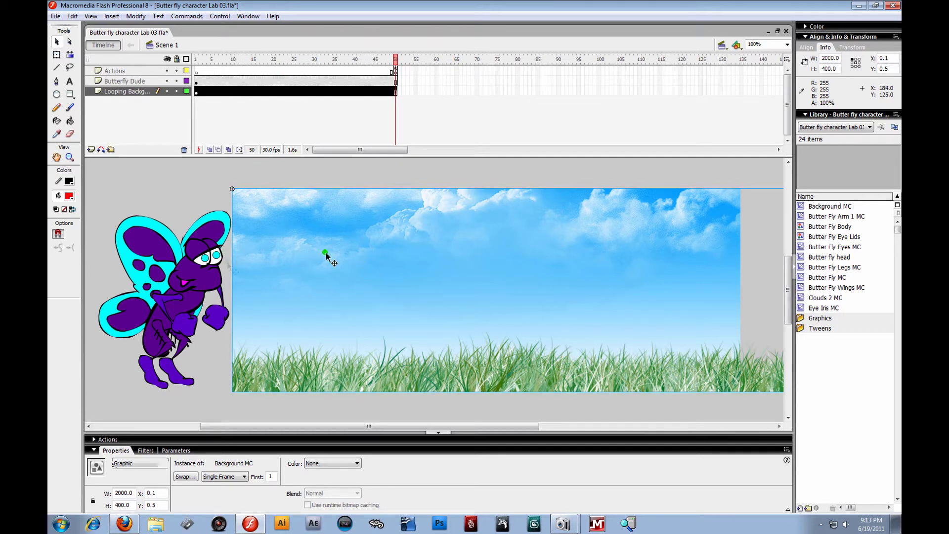
{"action": "left_click", "coordinate": [204, 268]}
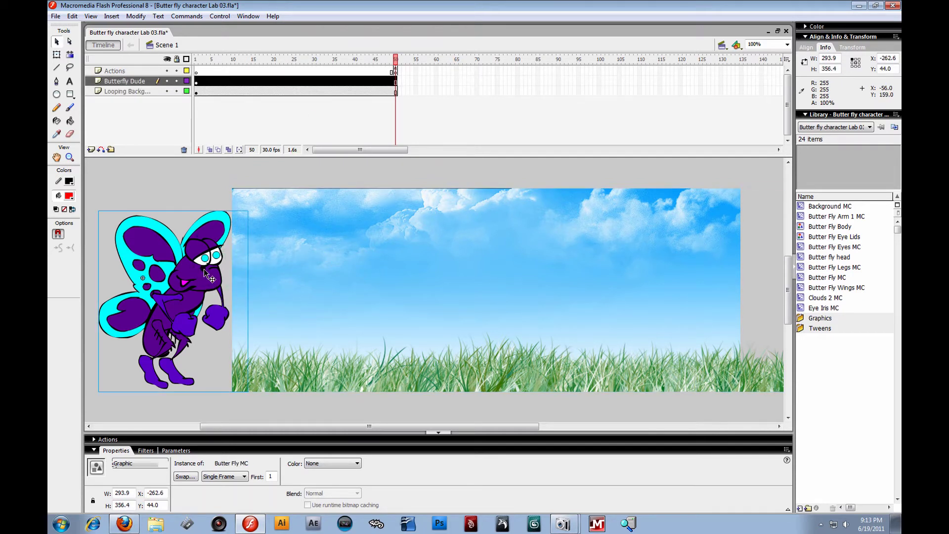
{"action": "left_click_drag", "start_coordinate": [199, 283], "coordinate": [228, 284]}
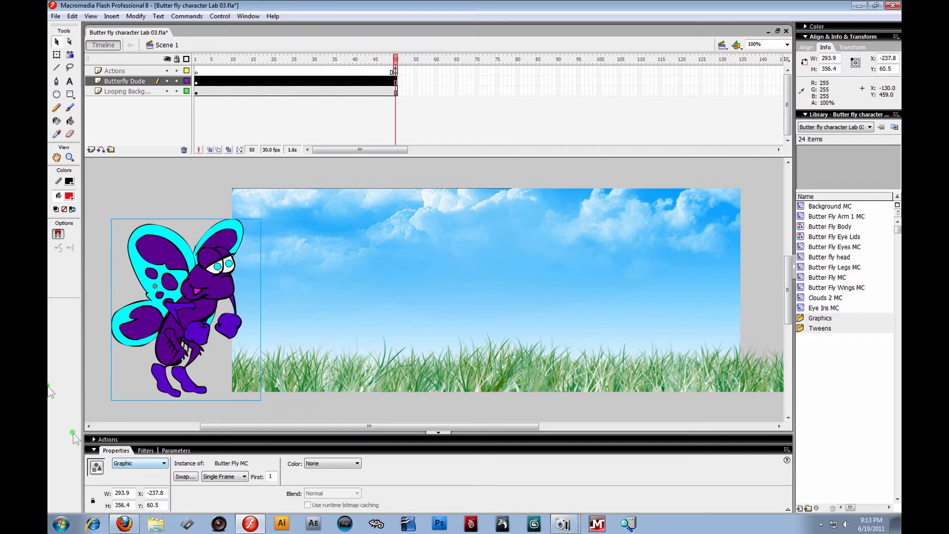
- Enter the butterfly symbol and examine its body-part layers one by one, from Arm 1 down to Arm 2
{"action": "double_click", "coordinate": [198, 283]}
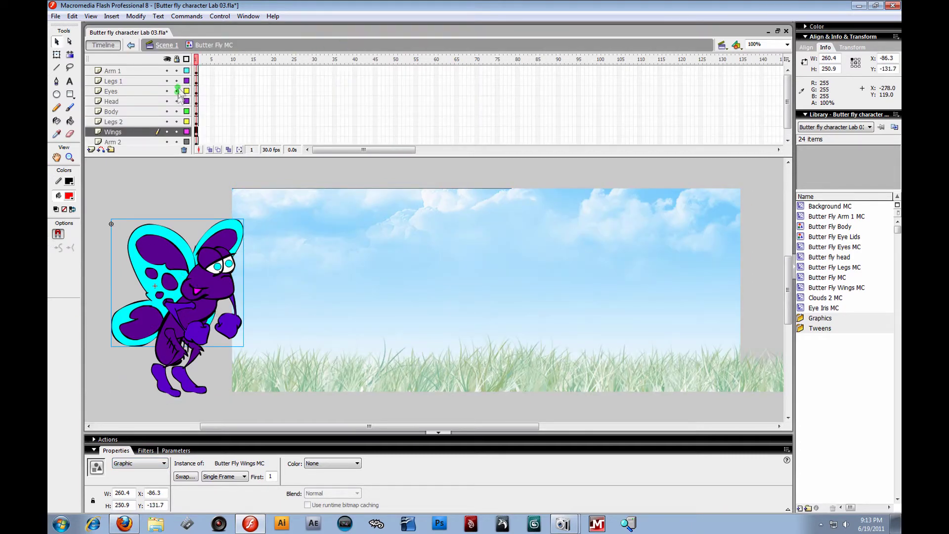
{"action": "left_click", "coordinate": [197, 70]}
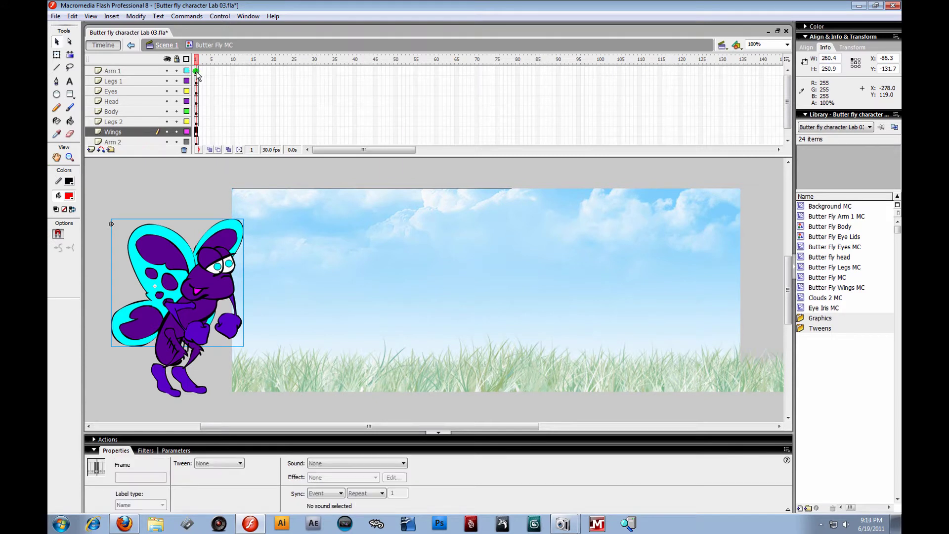
{"action": "left_click", "coordinate": [117, 81]}
{"action": "left_click", "coordinate": [118, 91]}
{"action": "left_click", "coordinate": [120, 103]}
{"action": "left_click", "coordinate": [118, 111]}
{"action": "left_click", "coordinate": [117, 122]}
{"action": "left_click", "coordinate": [117, 132]}
{"action": "left_click", "coordinate": [117, 142]}
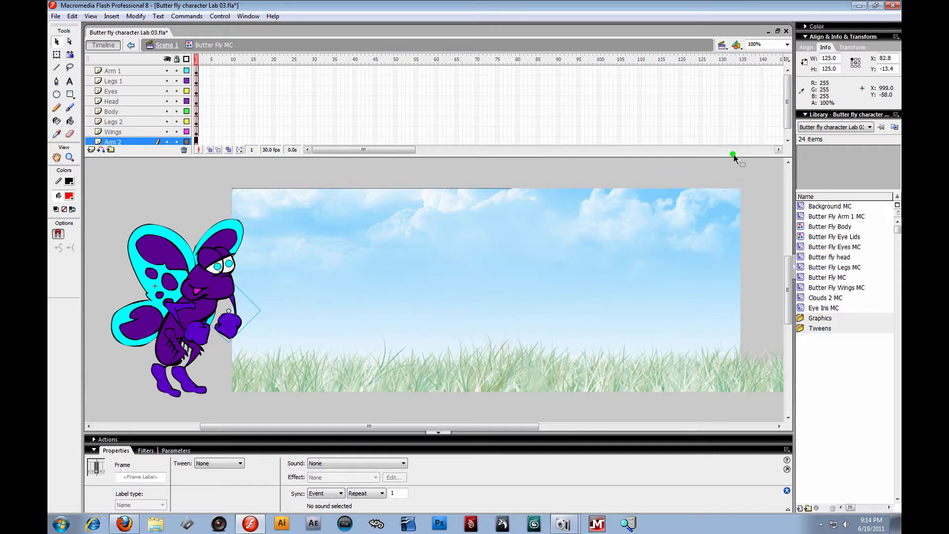
- Review the butterfly symbol's layers again, including Body, Arm 2, Wings, Legs 2, Head, Eyes and Legs 1
{"action": "left_click_drag", "start_coordinate": [787, 119], "coordinate": [787, 126]}
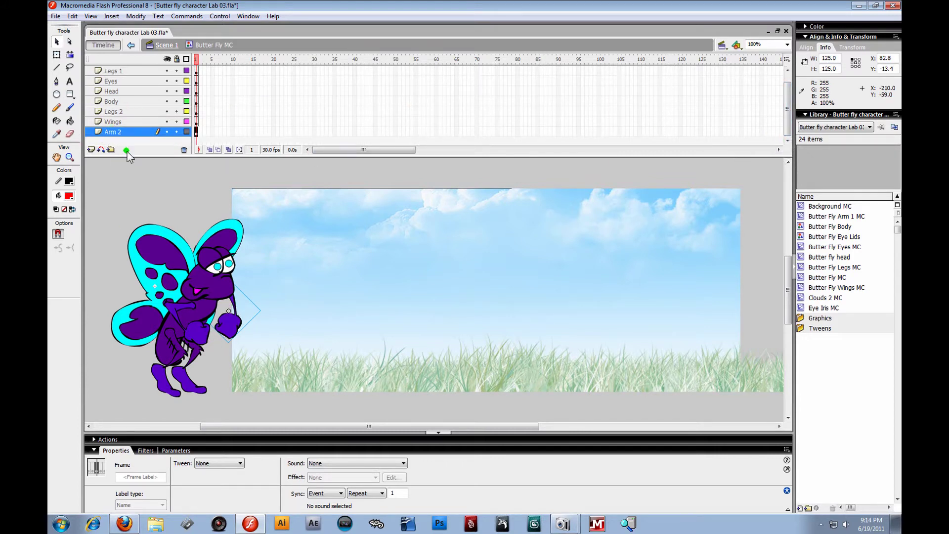
{"action": "left_click", "coordinate": [116, 102]}
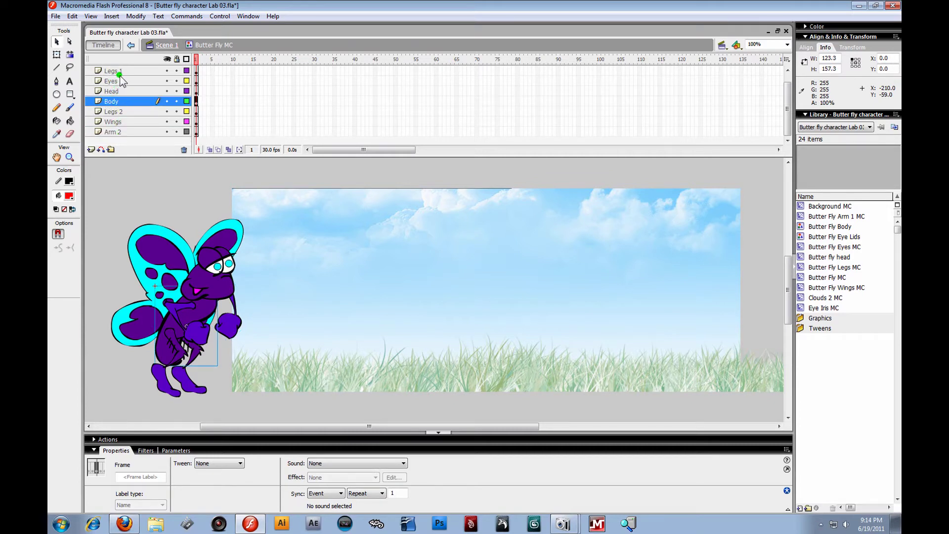
{"action": "left_click", "coordinate": [119, 131]}
{"action": "left_click", "coordinate": [120, 124]}
{"action": "left_click", "coordinate": [113, 112]}
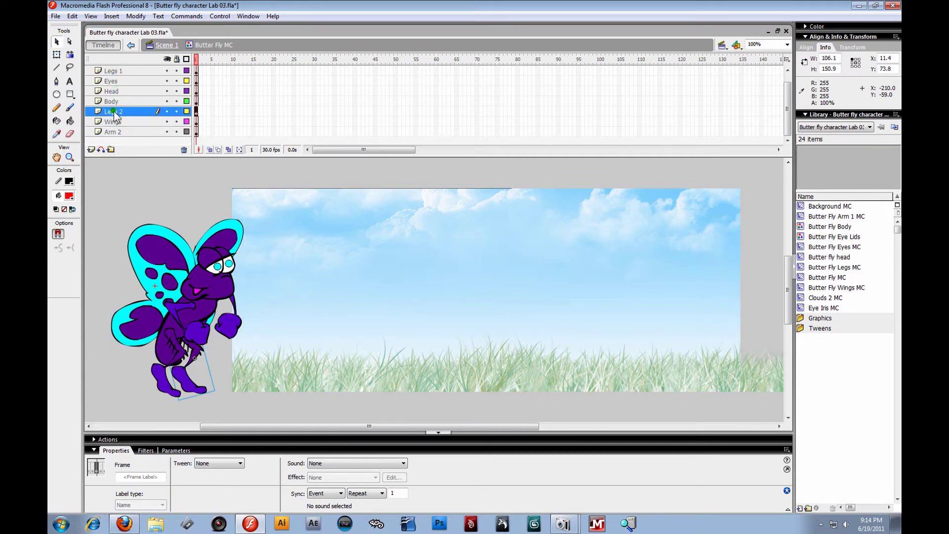
{"action": "left_click", "coordinate": [115, 101]}
{"action": "left_click", "coordinate": [116, 91]}
{"action": "left_click", "coordinate": [117, 80]}
{"action": "left_click", "coordinate": [116, 72]}
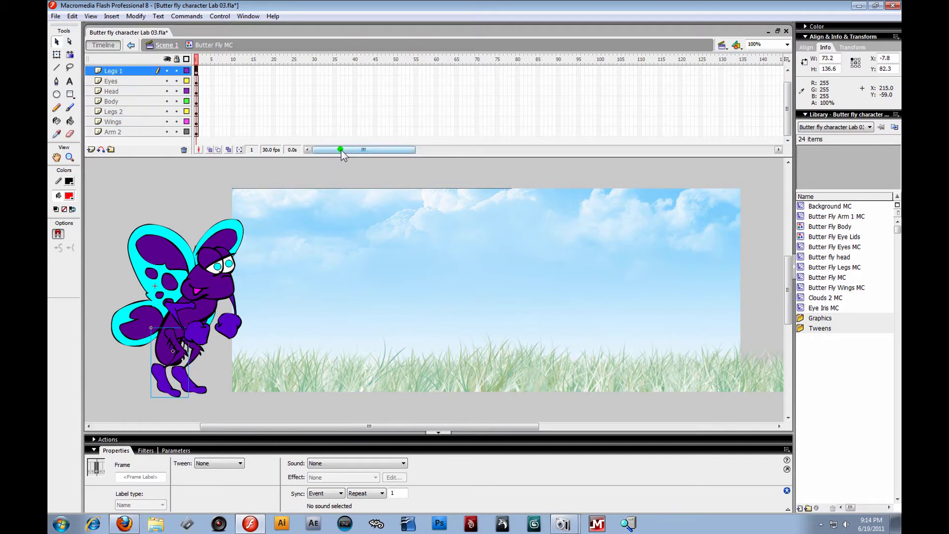
- Return to the main scene and reposition the butterfly off the stage at about X -267, Y 33
{"action": "left_click", "coordinate": [167, 46]}
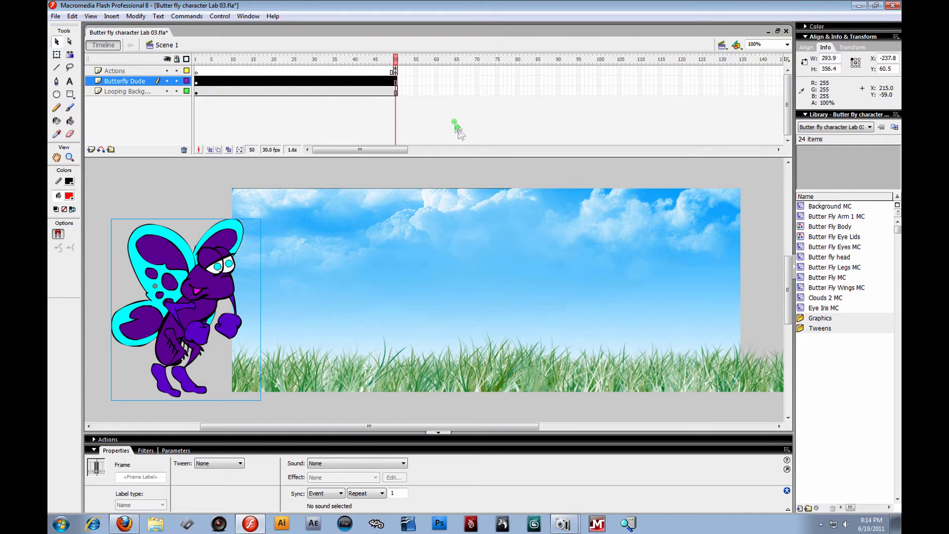
{"action": "left_click_drag", "start_coordinate": [183, 299], "coordinate": [196, 281]}
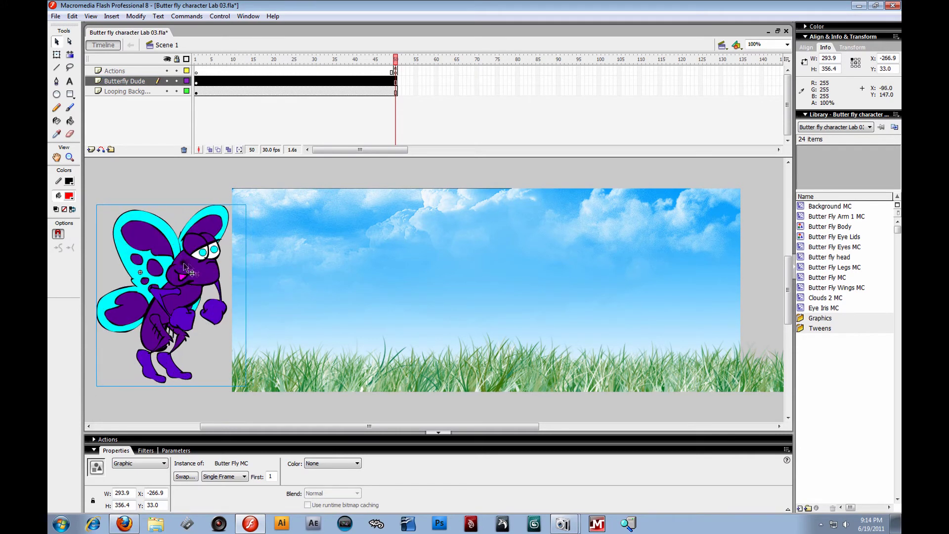
- Enter the looping background symbol from frame 1, examine its Clouds, Looping Grass and Blue Sky layers, and return to the main scene
{"action": "left_click", "coordinate": [195, 91]}
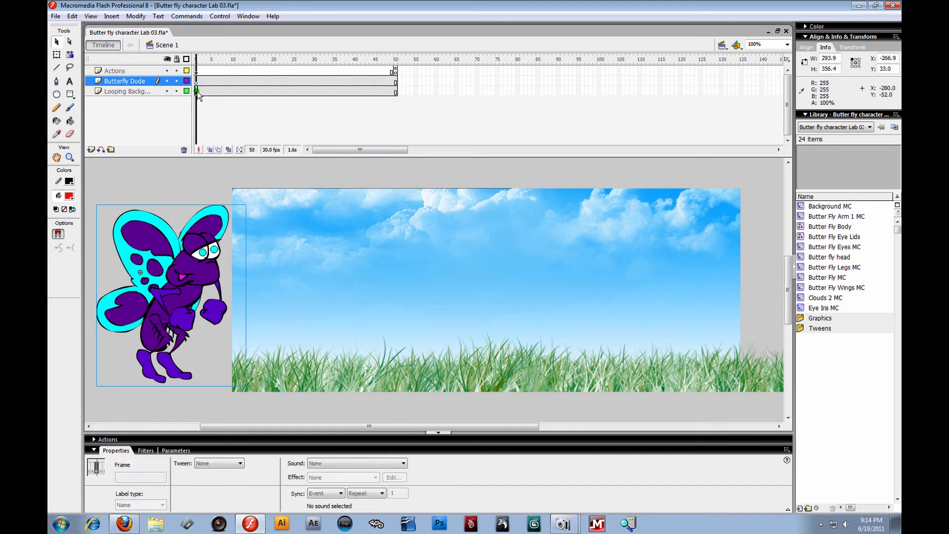
{"action": "double_click", "coordinate": [296, 225]}
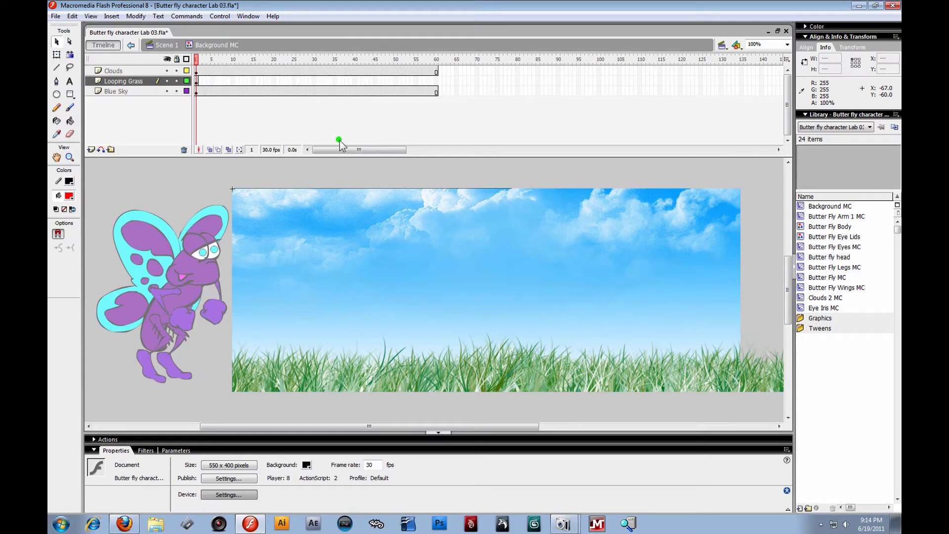
{"action": "mouse_move", "coordinate": [200, 61]}
{"action": "left_mouse_down"}
{"action": "mouse_move", "coordinate": [485, 106]}
{"action": "mouse_move", "coordinate": [186, 81]}
{"action": "mouse_move", "coordinate": [193, 67]}
{"action": "left_mouse_up"}
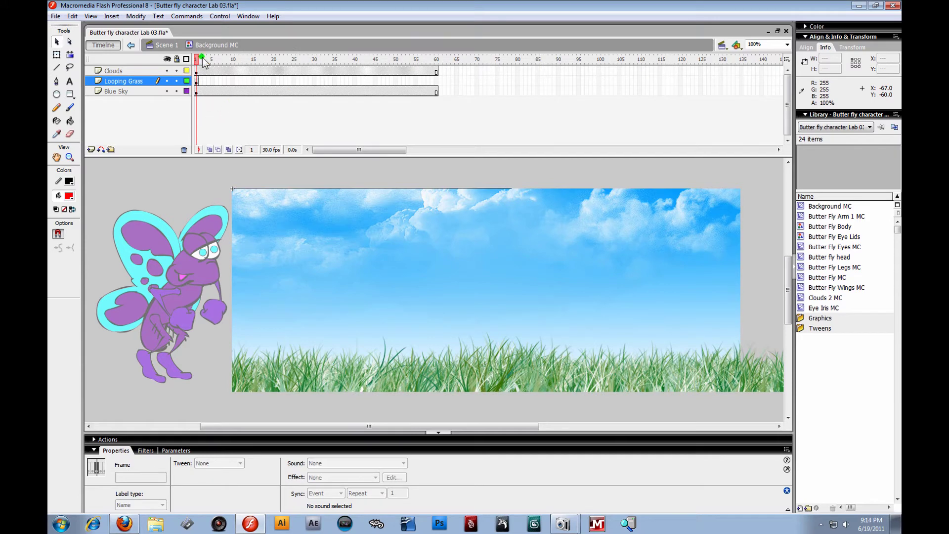
{"action": "left_click", "coordinate": [166, 44]}
- Move the butterfly character back onto the left part of the stage and deselect it
{"action": "left_click", "coordinate": [185, 279]}
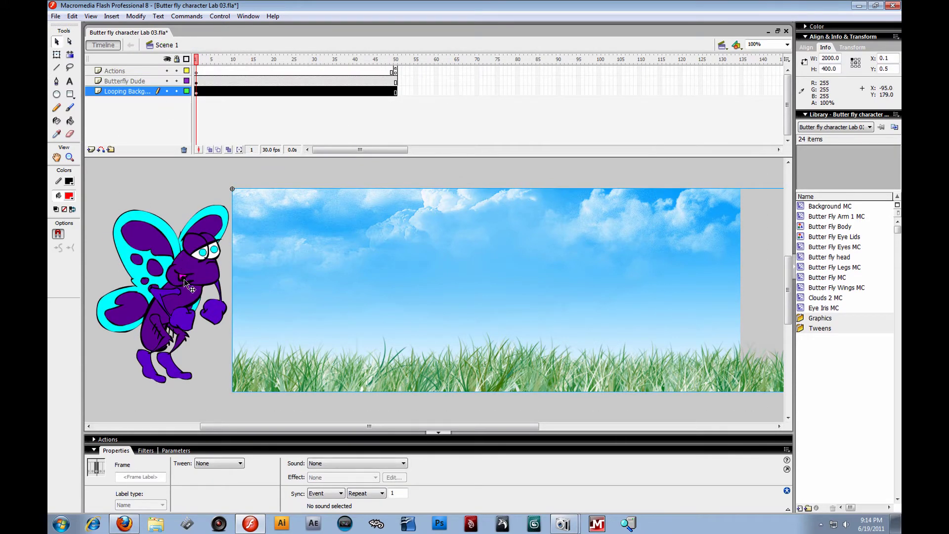
{"action": "left_click_drag", "start_coordinate": [186, 283], "coordinate": [342, 279]}
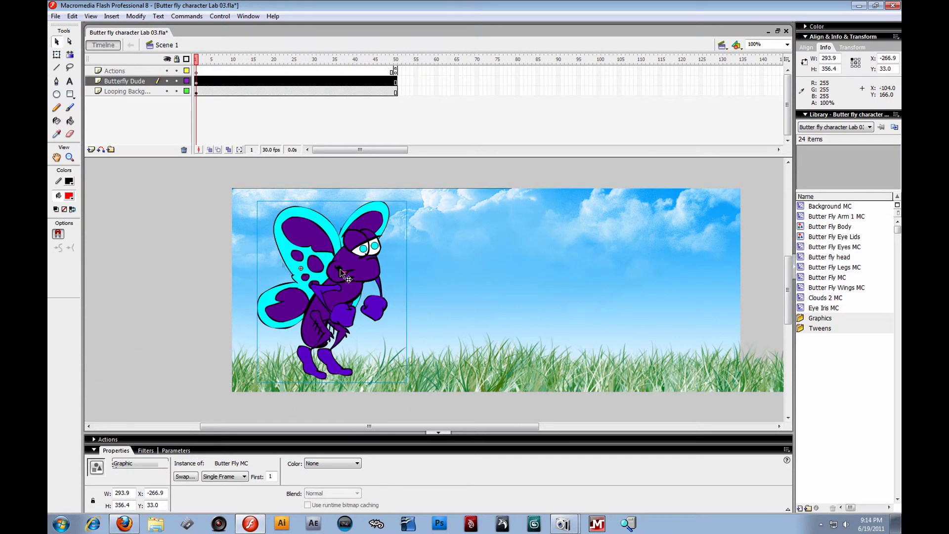
{"action": "left_click", "coordinate": [220, 243]}
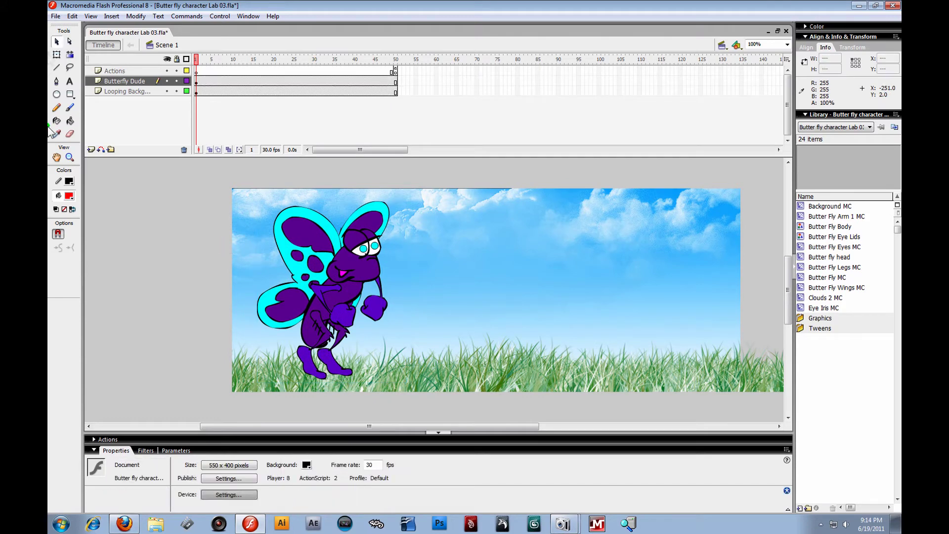
{"action": "left_click", "coordinate": [56, 16]}
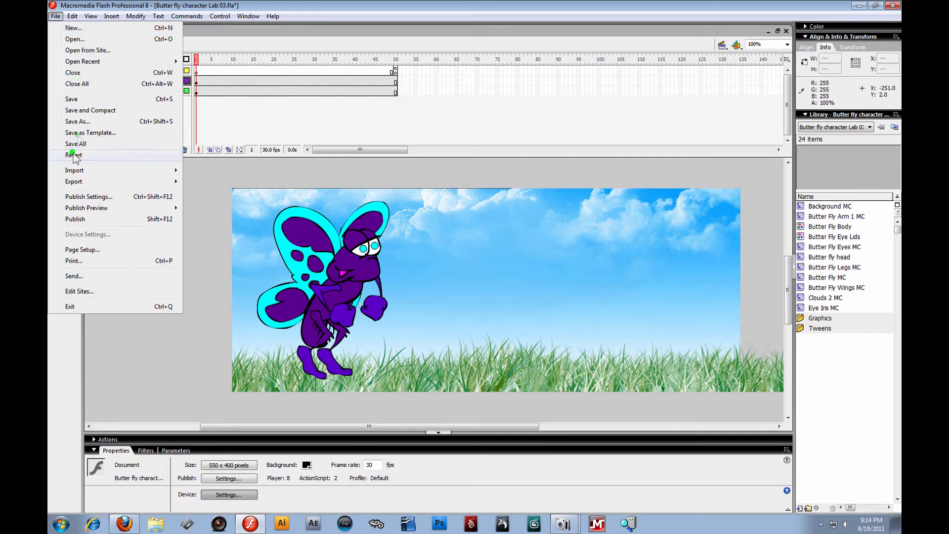
{"action": "mouse_move", "coordinate": [123, 208]}
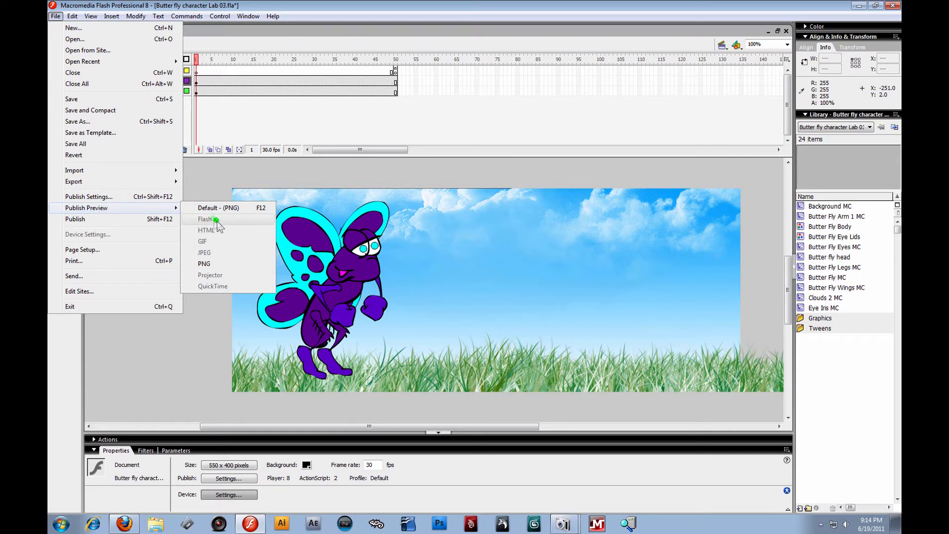
{"action": "left_click", "coordinate": [194, 183]}
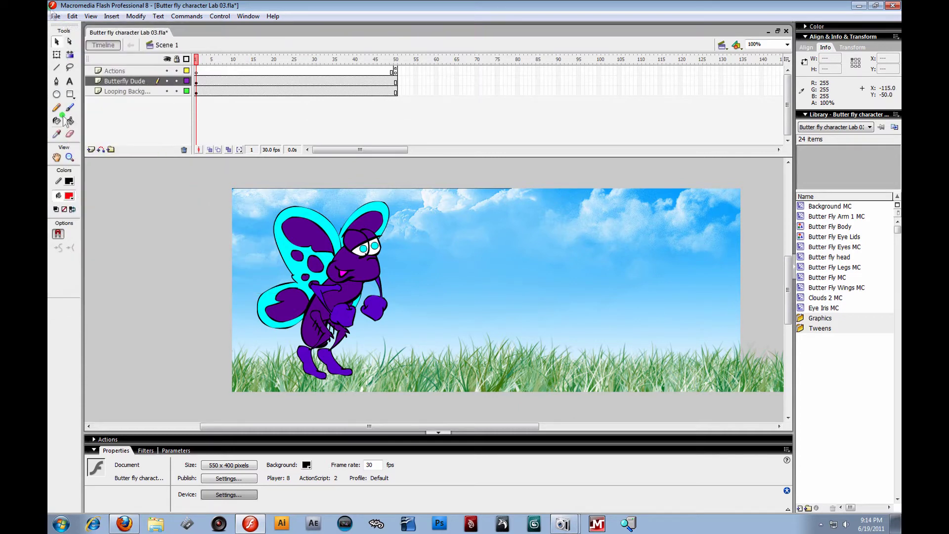
- Enable Flash (.swf) and HTML (.html) among the publish formats and accept the publish settings
{"action": "left_click", "coordinate": [55, 16]}
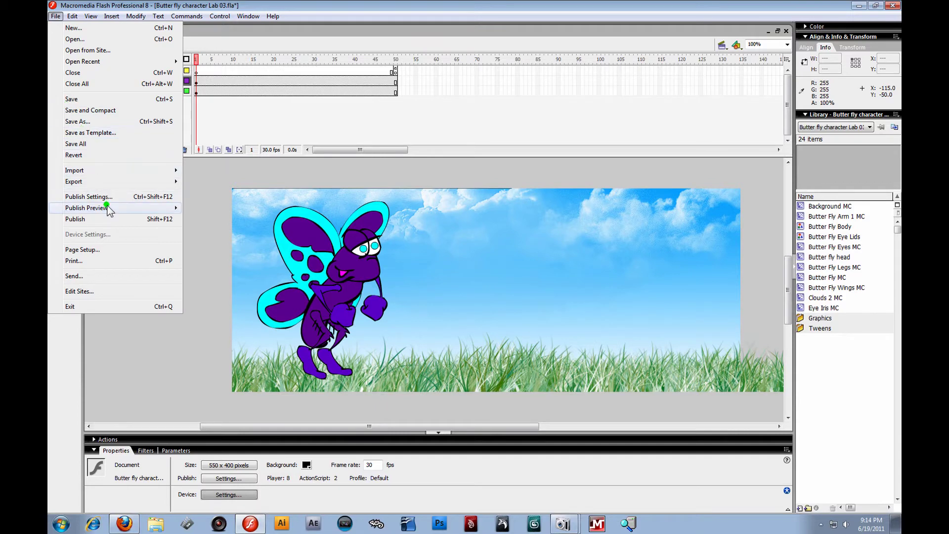
{"action": "left_click", "coordinate": [105, 196]}
{"action": "left_click", "coordinate": [390, 185]}
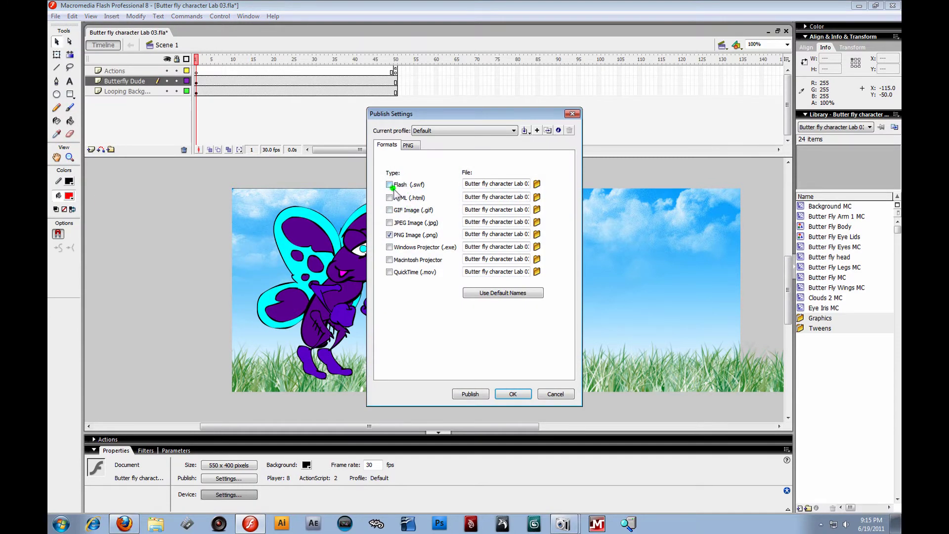
{"action": "left_click", "coordinate": [390, 197]}
{"action": "left_click", "coordinate": [390, 235]}
{"action": "left_click", "coordinate": [390, 234]}
{"action": "left_click", "coordinate": [512, 394]}
- Preview the movie in Flash format and reposition the preview window over the stage to watch it
{"action": "left_click", "coordinate": [55, 16]}
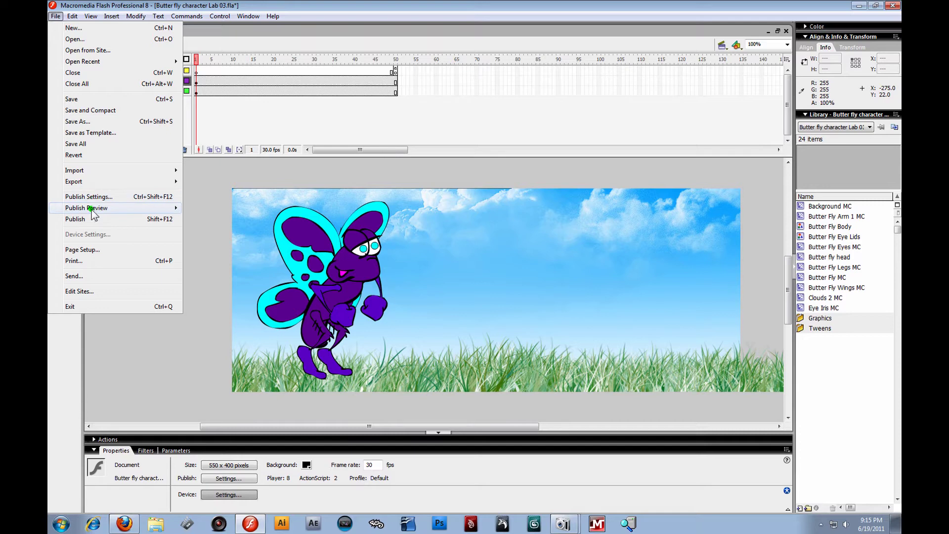
{"action": "mouse_move", "coordinate": [90, 209]}
{"action": "left_click", "coordinate": [216, 218]}
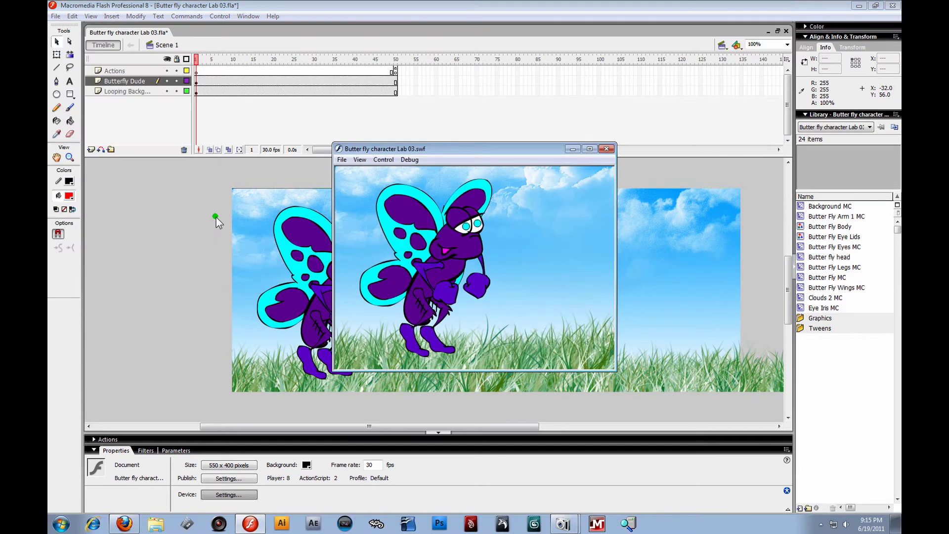
{"action": "left_click_drag", "start_coordinate": [454, 153], "coordinate": [271, 156]}
{"action": "left_click_drag", "start_coordinate": [386, 170], "coordinate": [393, 179]}
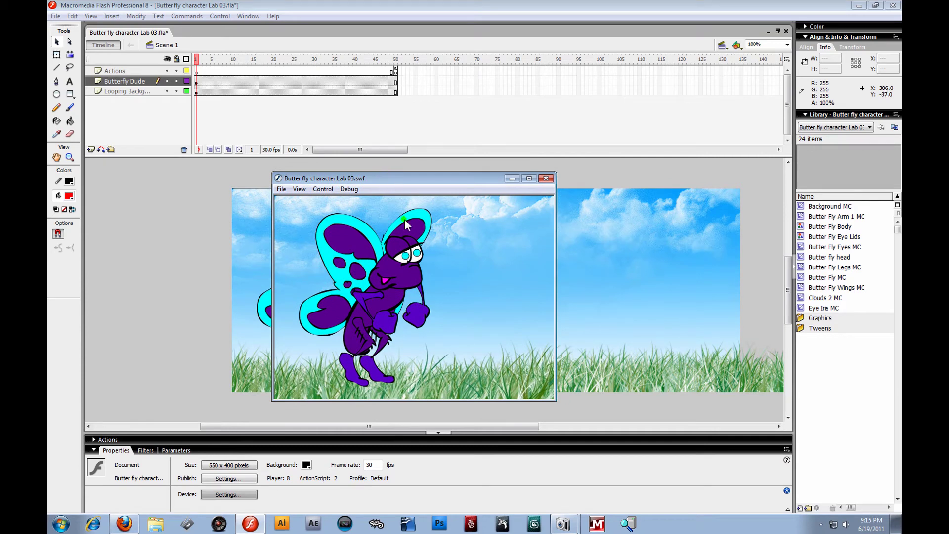
{"action": "left_click_drag", "start_coordinate": [427, 181], "coordinate": [491, 181]}
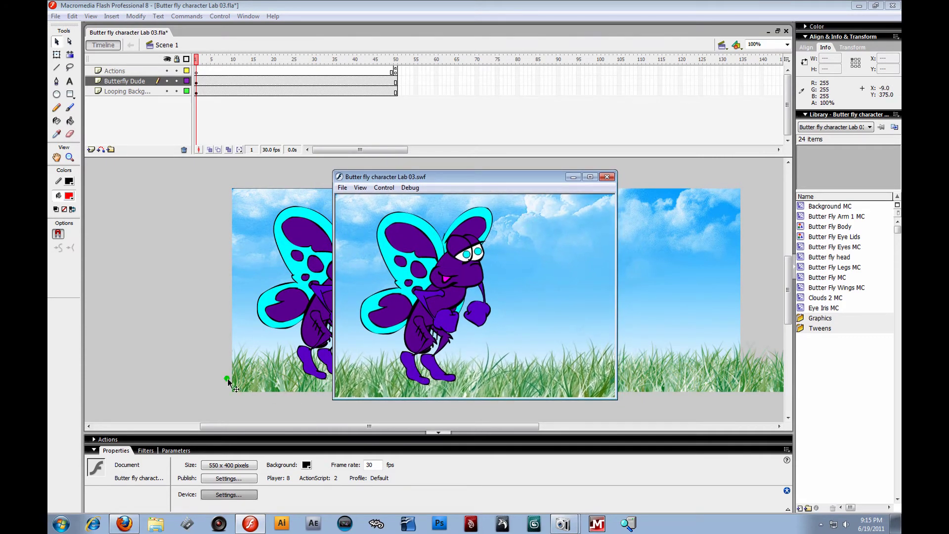
- Switch to Firefox and review the Lab 04 butterfly assignment in the Week 2 forum post
{"action": "left_click", "coordinate": [130, 527]}
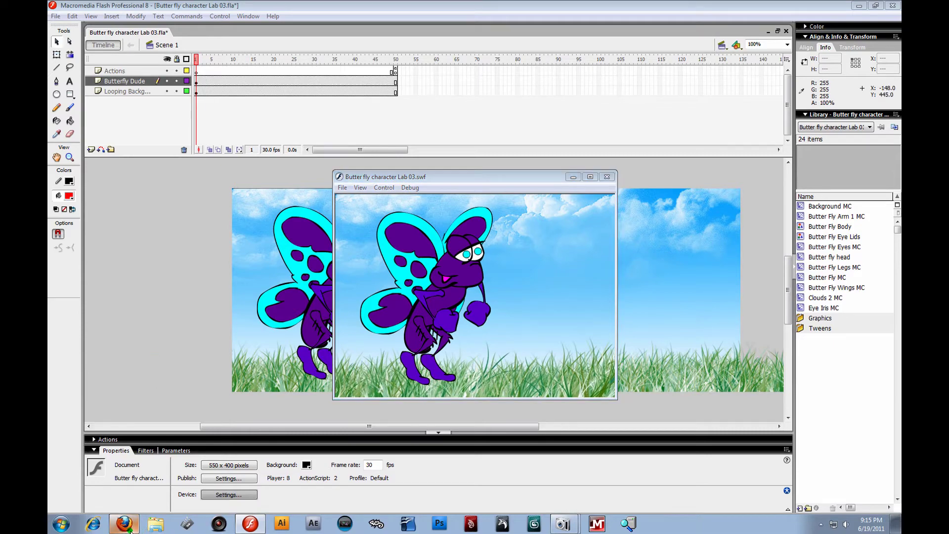
{"action": "scroll", "coordinate": [562, 167], "scroll_direction": "up", "scroll_amount": 5}
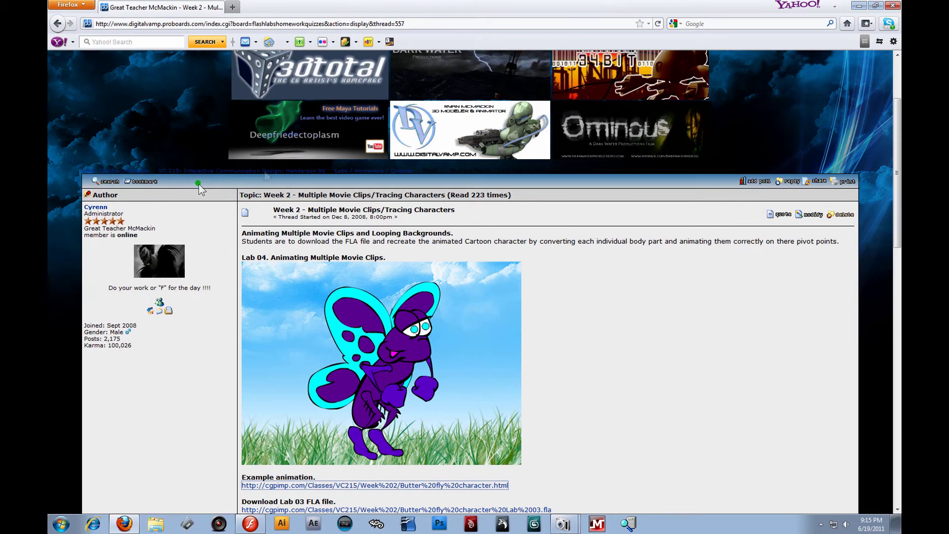
{"action": "scroll", "coordinate": [336, 184], "scroll_direction": "down", "scroll_amount": 2}
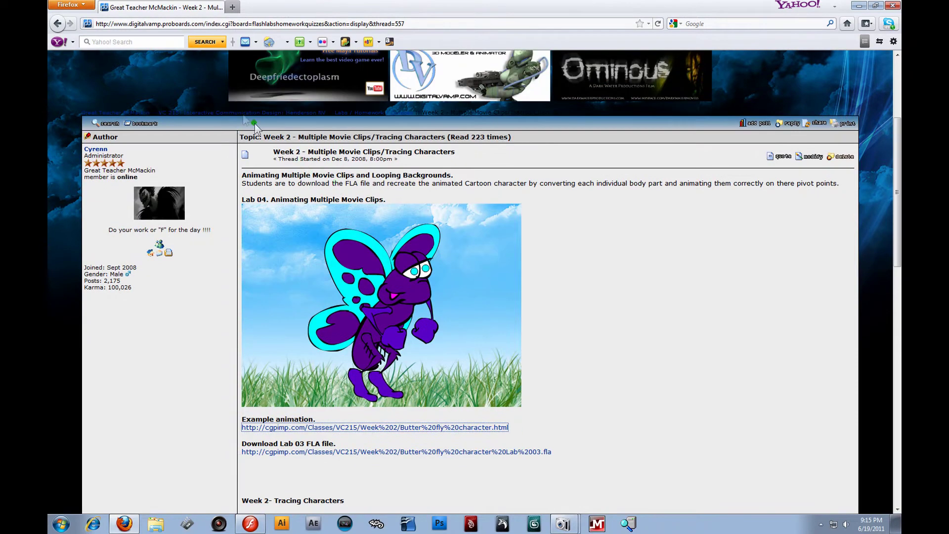
- Go to the forum's VC 215 Interactive Communication Design: Henderson NV section and open its Labs / Homework / Quizzes board
{"action": "left_click", "coordinate": [198, 112]}
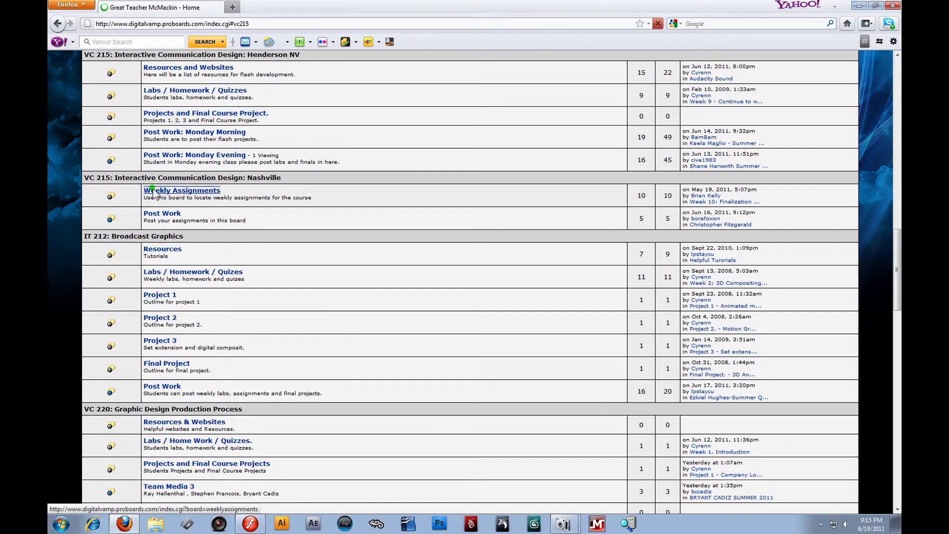
{"action": "left_click", "coordinate": [163, 140]}
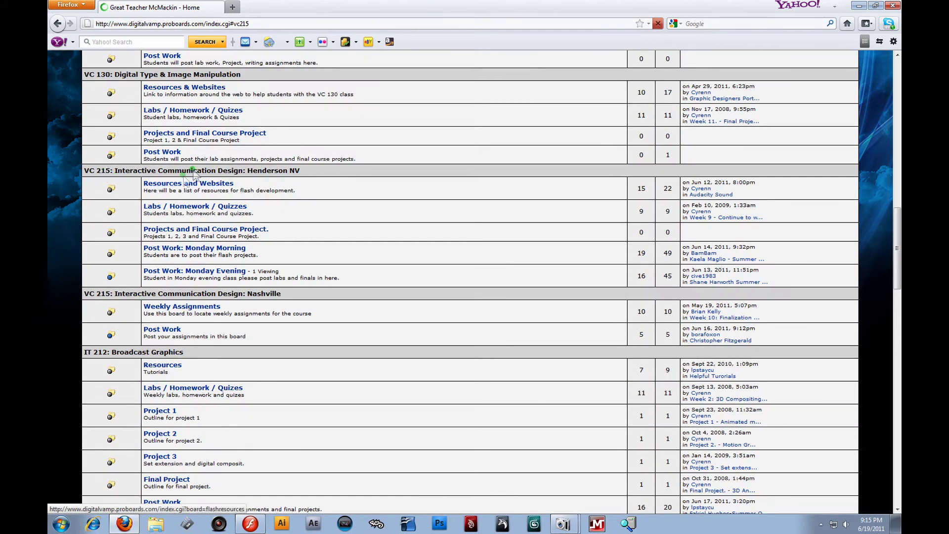
{"action": "left_click_drag", "start_coordinate": [174, 171], "coordinate": [312, 170]}
{"action": "left_click", "coordinate": [312, 171]}
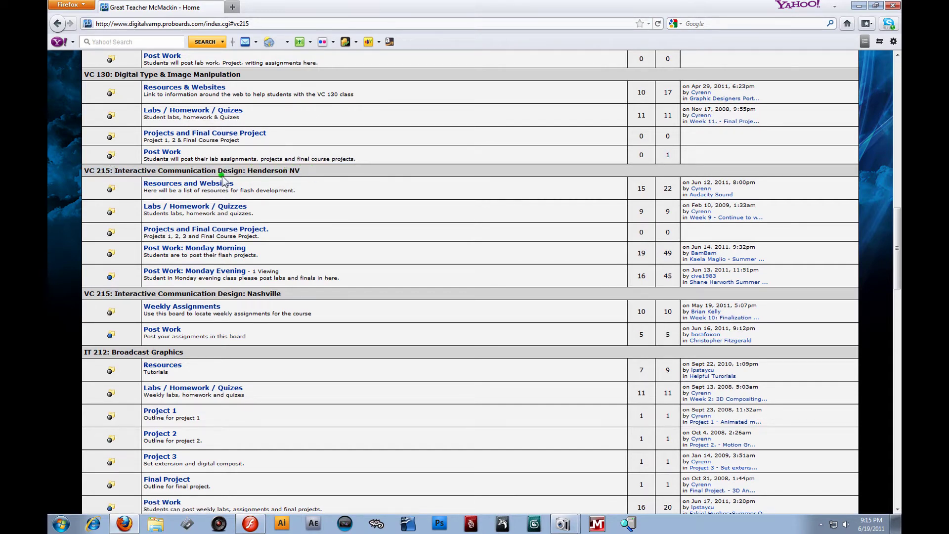
{"action": "left_click", "coordinate": [200, 204]}
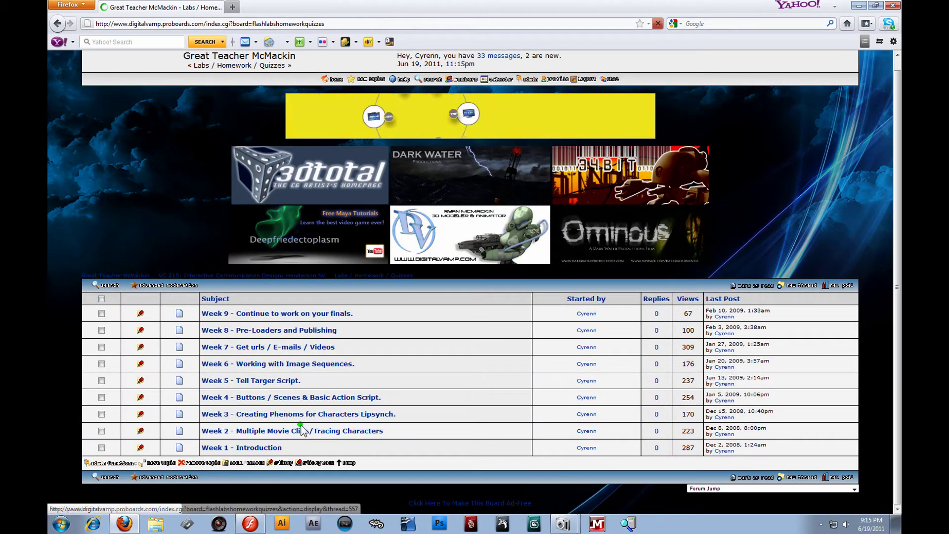
- Open the Week 2 - Multiple Movie Clips/Tracing Characters thread, find the Lab 04 butterfly section and open its example animation
{"action": "left_click", "coordinate": [303, 428]}
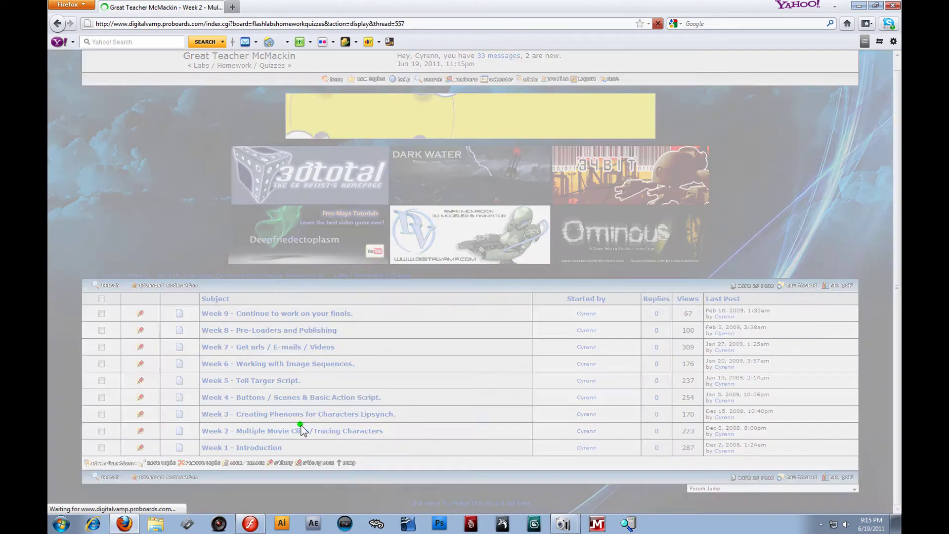
{"action": "scroll", "coordinate": [338, 246], "scroll_direction": "down", "scroll_amount": 8}
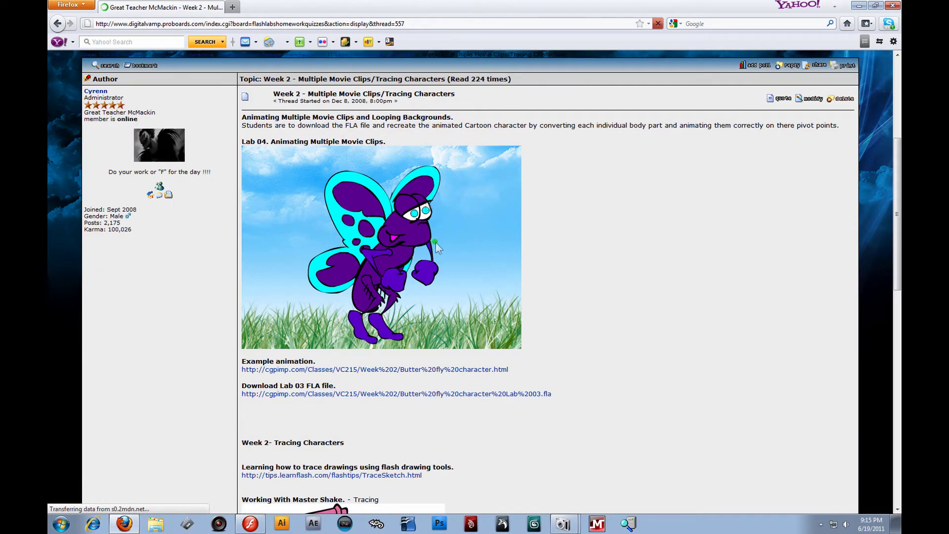
{"action": "scroll", "coordinate": [352, 209], "scroll_direction": "down", "scroll_amount": 2}
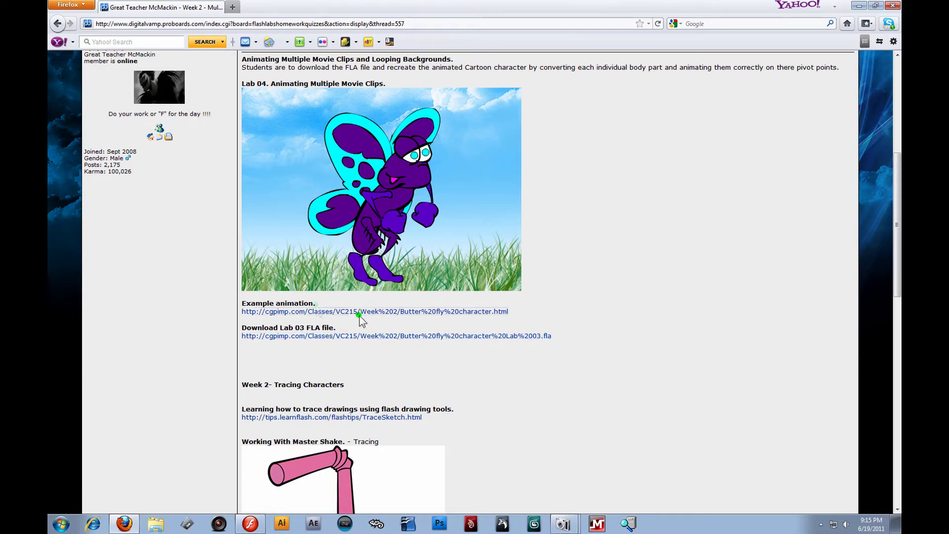
{"action": "left_click", "coordinate": [124, 525]}
{"action": "left_click", "coordinate": [124, 524]}
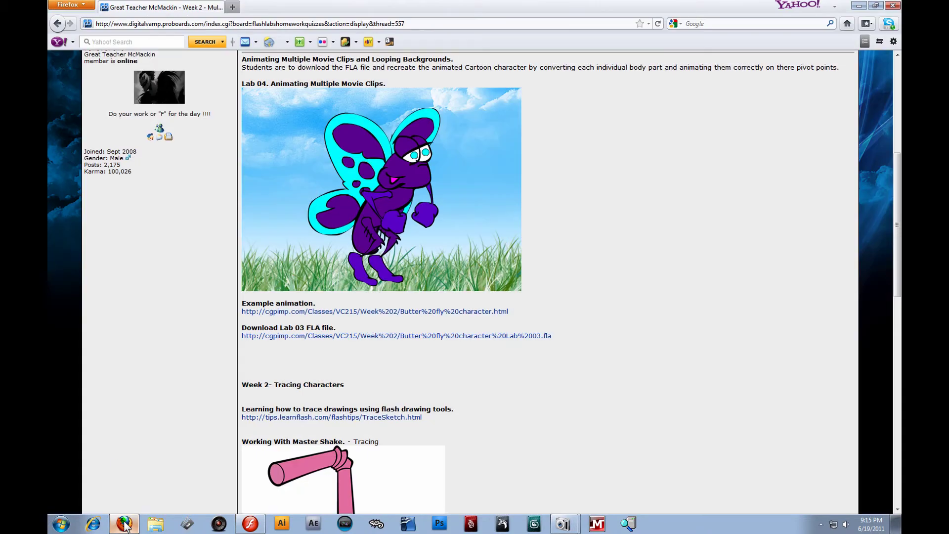
{"action": "left_click", "coordinate": [362, 311]}
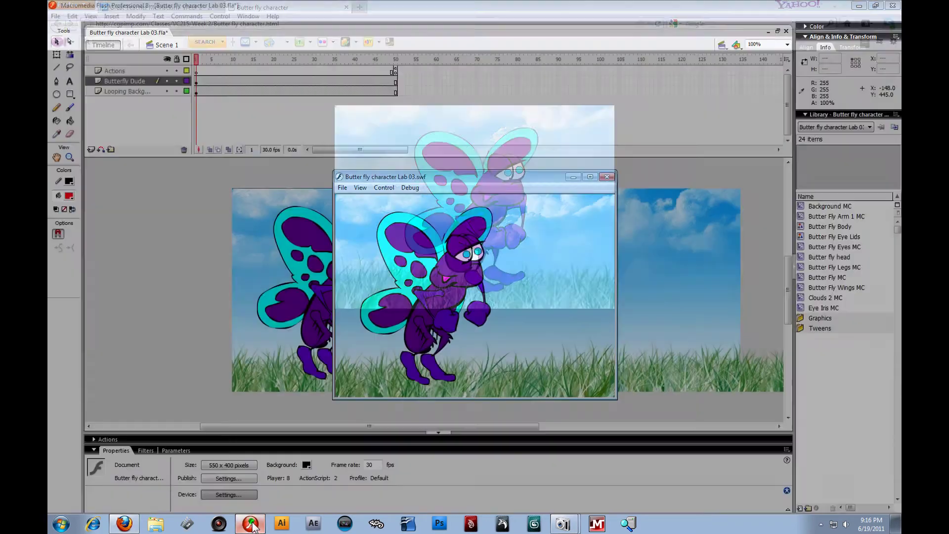
- Switch back to Flash, close the movie preview and move the butterfly to about X 83, Y 26
{"action": "left_click", "coordinate": [250, 522]}
{"action": "left_click", "coordinate": [607, 177]}
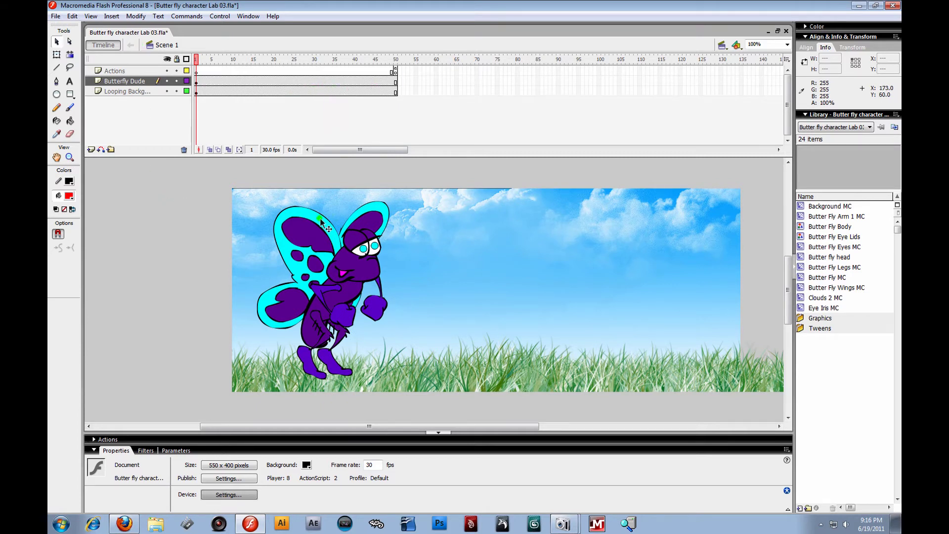
{"action": "left_click", "coordinate": [320, 257]}
{"action": "mouse_move", "coordinate": [326, 259]}
{"action": "left_mouse_down"}
{"action": "mouse_move", "coordinate": [395, 272]}
{"action": "mouse_move", "coordinate": [343, 256]}
{"action": "left_mouse_up"}
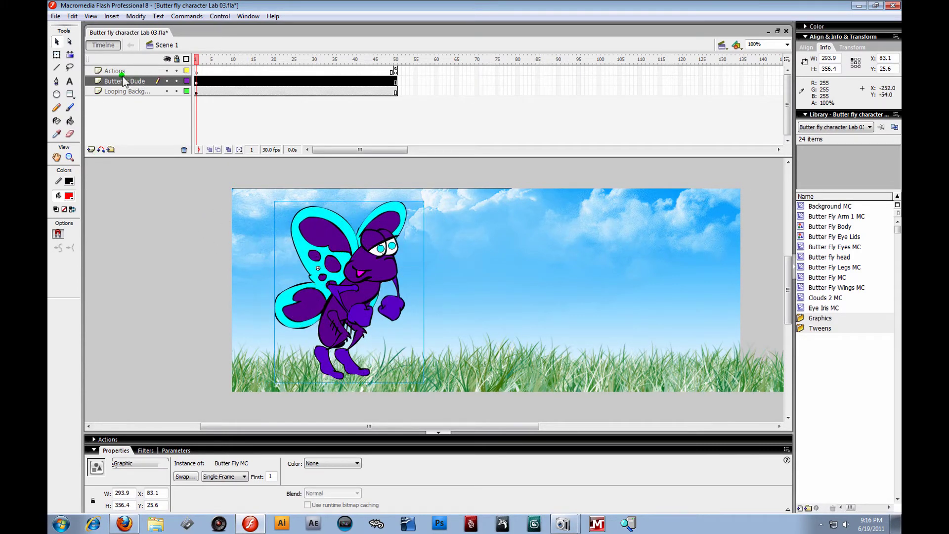
- Hide the looping background layer, move the butterfly to about X 99, Y 26, and show the background again
{"action": "left_click", "coordinate": [167, 91]}
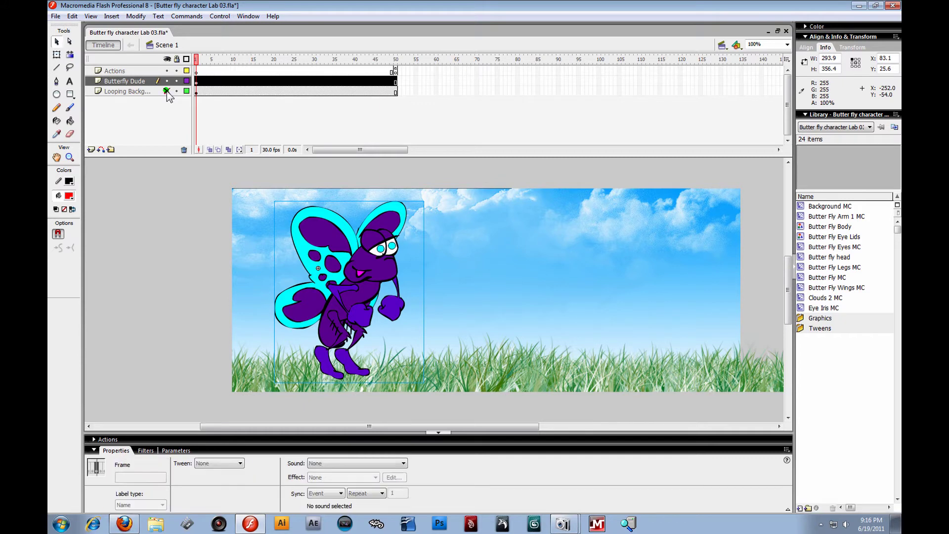
{"action": "left_click_drag", "start_coordinate": [382, 264], "coordinate": [377, 263]}
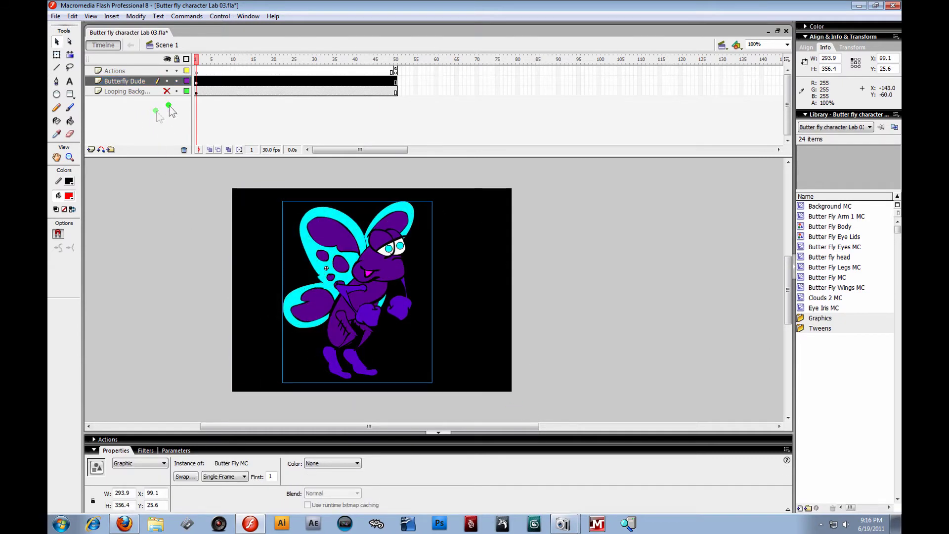
{"action": "left_click", "coordinate": [165, 90]}
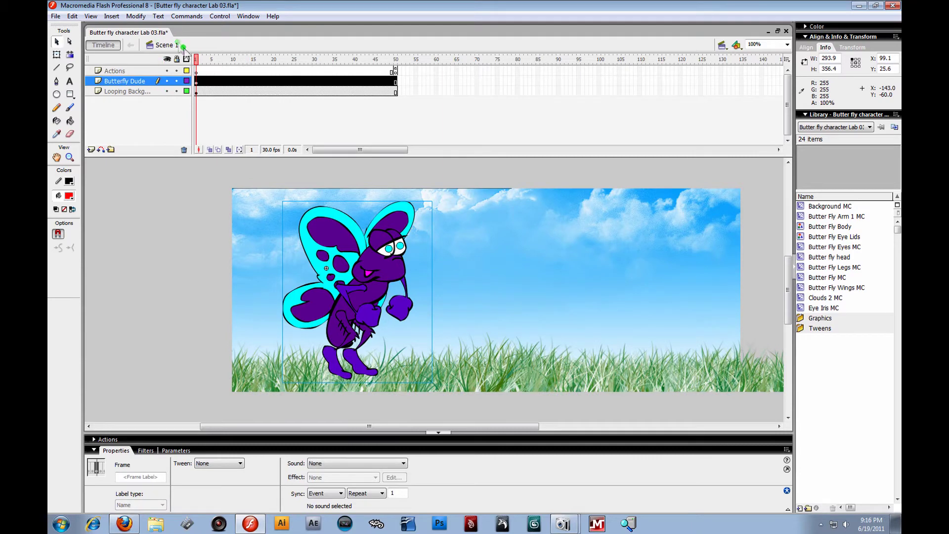
- Toggle the outline view of all layers on and off, ending with the full-colour artwork shown
{"action": "left_click", "coordinate": [186, 58]}
{"action": "left_click", "coordinate": [186, 58]}
{"action": "left_click", "coordinate": [187, 58]}
{"action": "left_click", "coordinate": [187, 58]}
{"action": "left_click", "coordinate": [187, 58]}
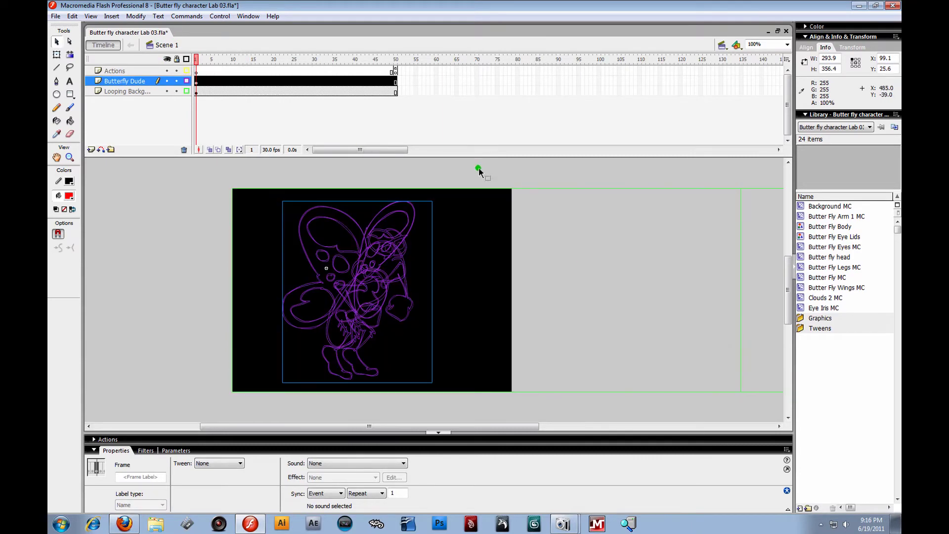
{"action": "left_click", "coordinate": [187, 58]}
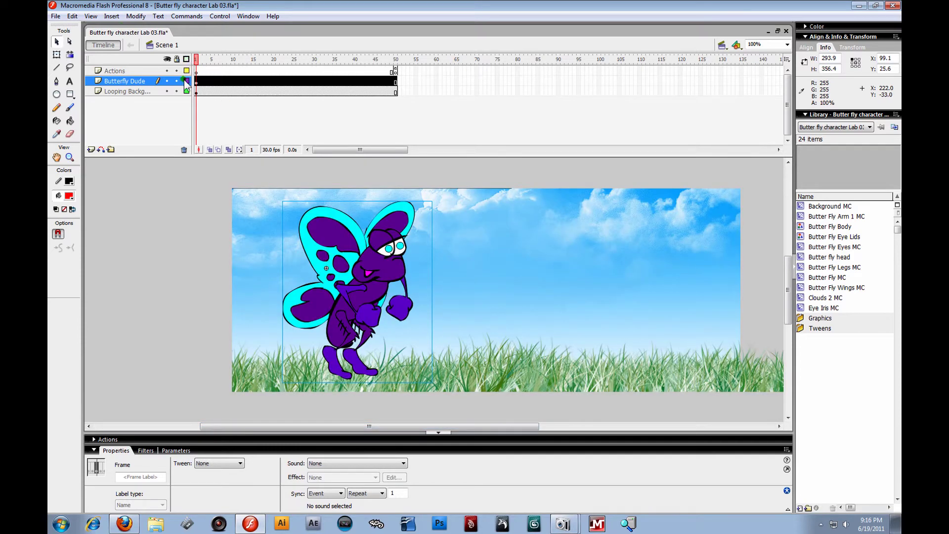
- Hide the Actions and looping background layers, leaving only the Butterfly Dude layer shown and selected
{"action": "left_click_drag", "start_coordinate": [293, 426], "coordinate": [591, 475]}
{"action": "left_click_drag", "start_coordinate": [532, 468], "coordinate": [285, 441]}
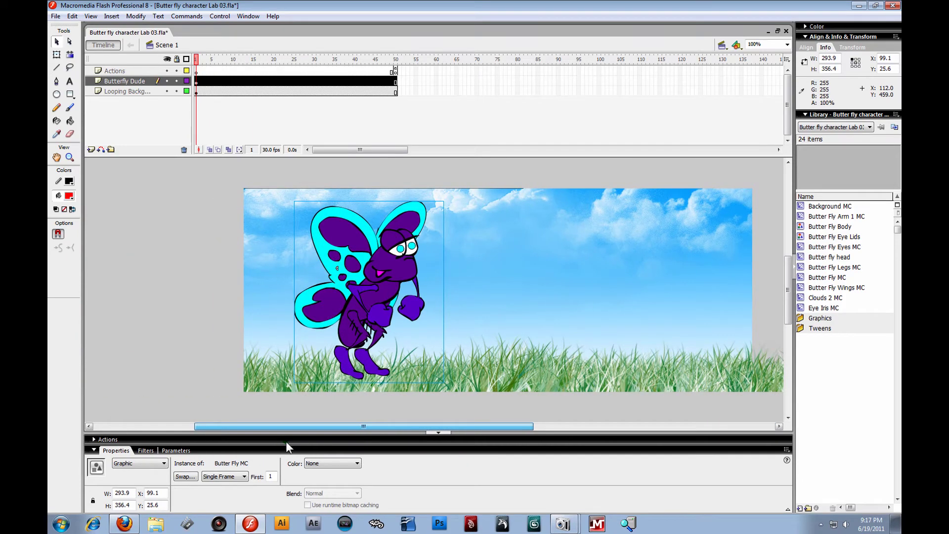
{"action": "left_click", "coordinate": [150, 83]}
{"action": "left_click", "coordinate": [166, 92]}
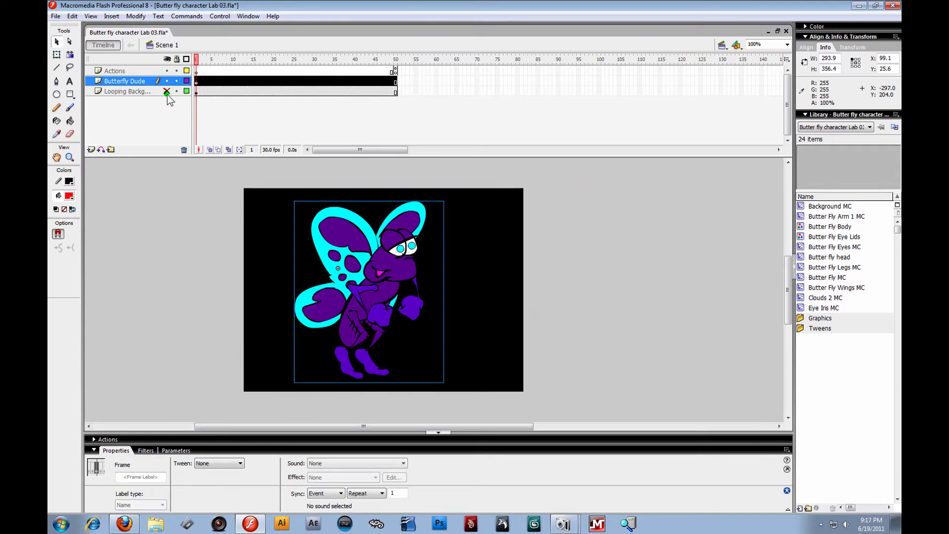
{"action": "left_click", "coordinate": [168, 58]}
{"action": "left_click", "coordinate": [168, 59]}
{"action": "left_click", "coordinate": [168, 58]}
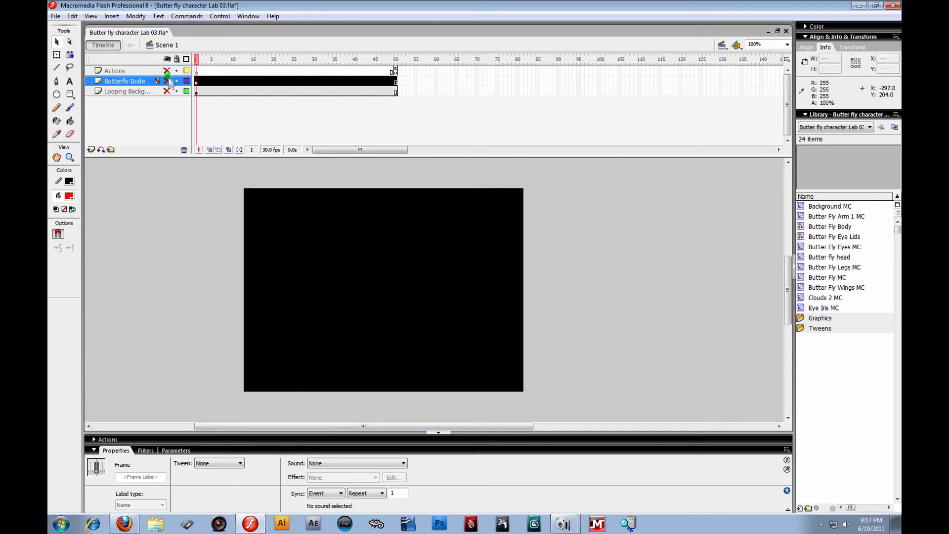
{"action": "left_click", "coordinate": [166, 81]}
{"action": "left_click", "coordinate": [143, 83]}
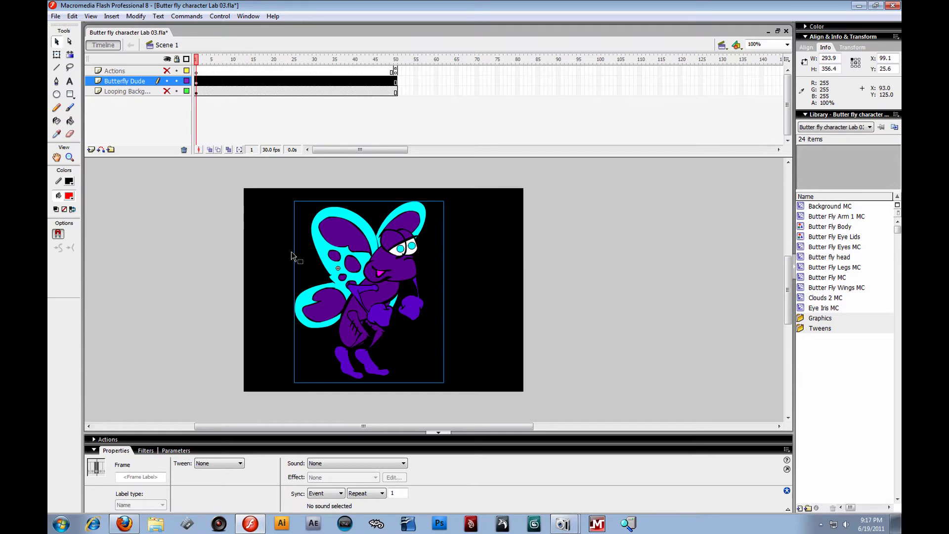
- Move the butterfly to about X 90, Y 18 and change its instance behavior to Movie Clip
{"action": "left_click_drag", "start_coordinate": [367, 283], "coordinate": [376, 280]}
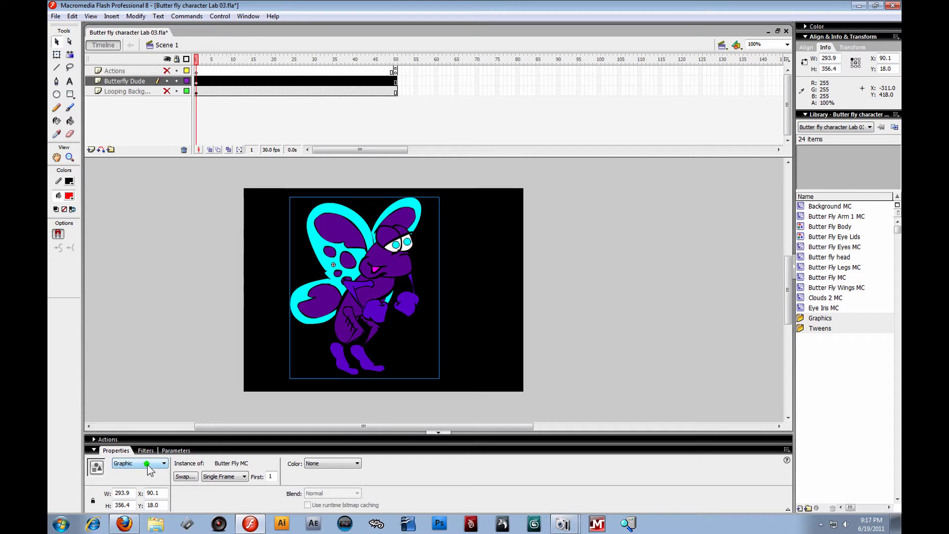
{"action": "left_click", "coordinate": [165, 465]}
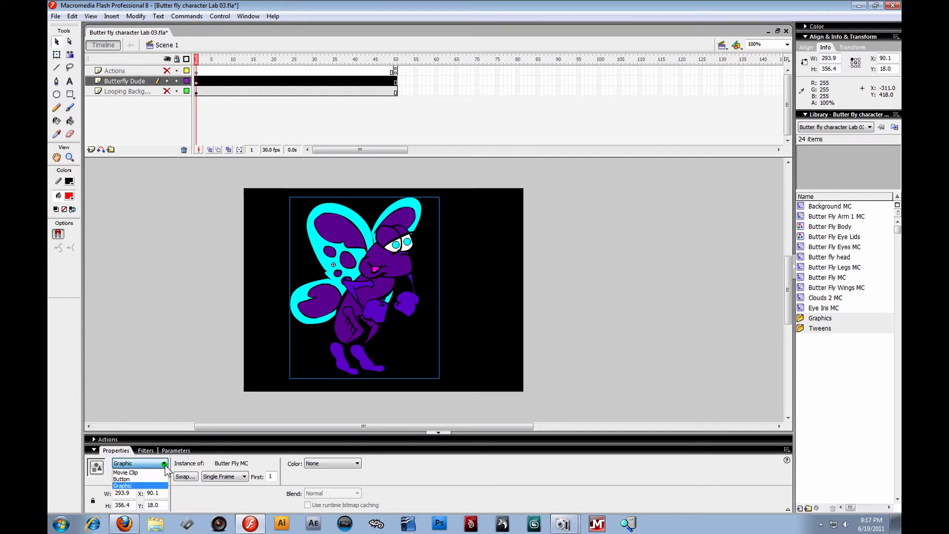
{"action": "left_click", "coordinate": [138, 472]}
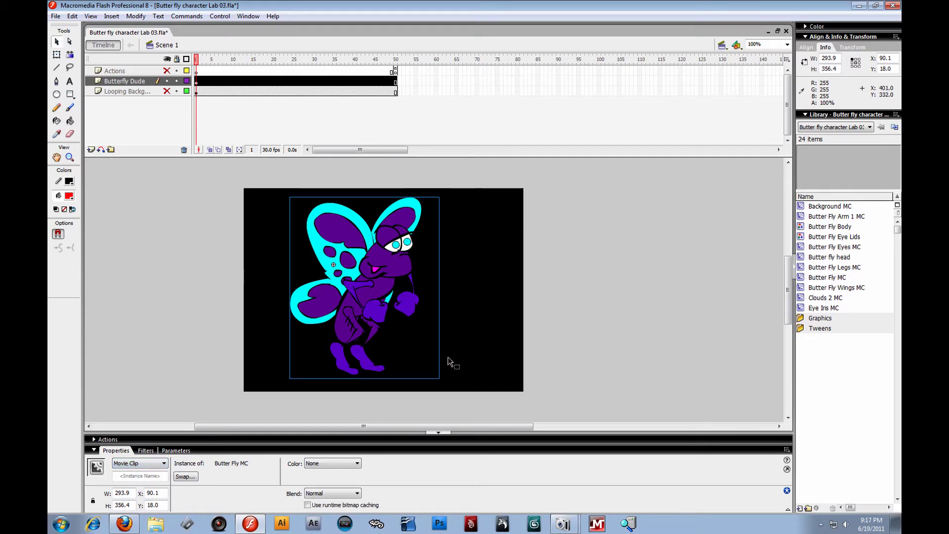
- Open the butterfly movie clip for editing and select the first frame of each body-part layer down to Arm 2
{"action": "double_click", "coordinate": [380, 290]}
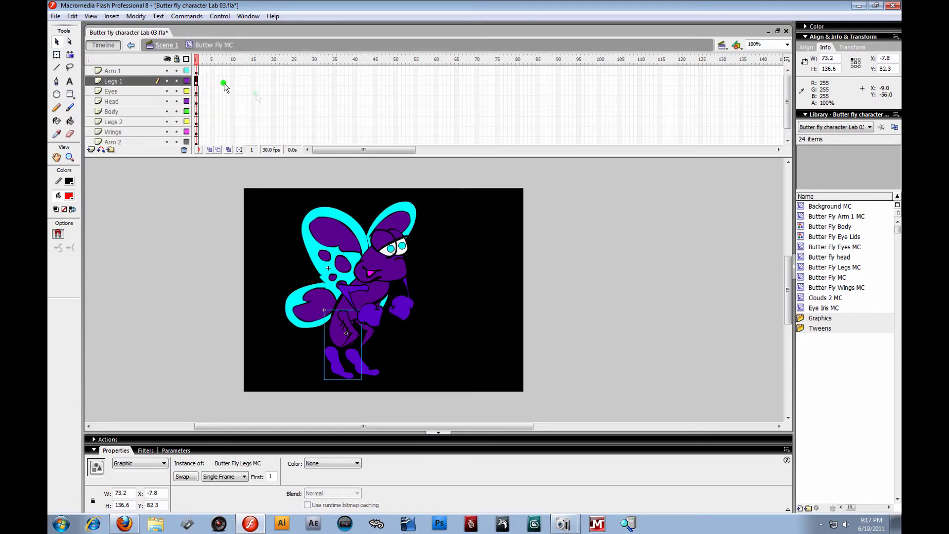
{"action": "left_click", "coordinate": [196, 81]}
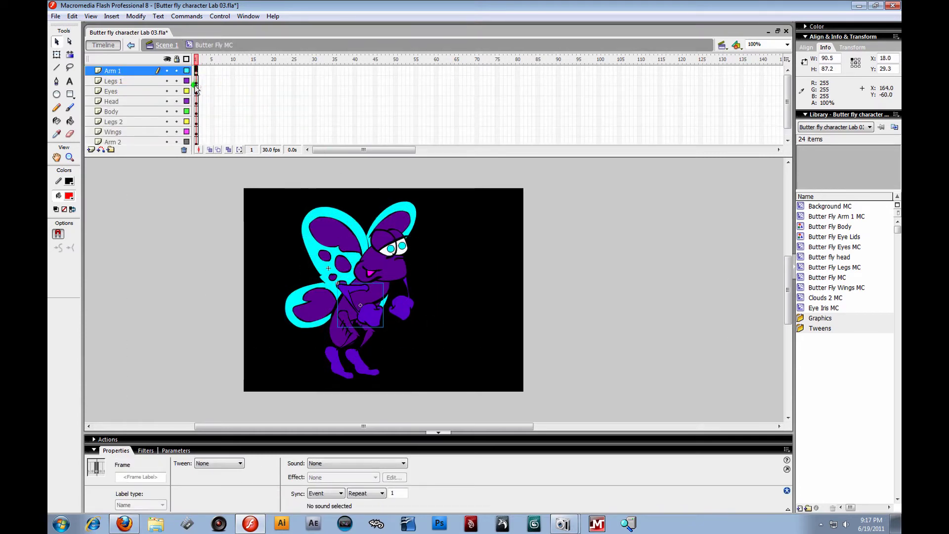
{"action": "left_click", "coordinate": [197, 91]}
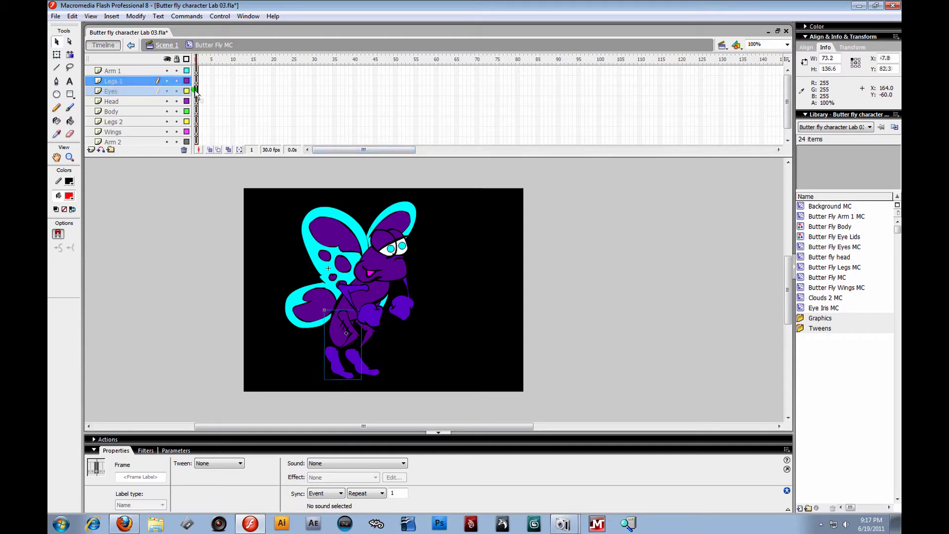
{"action": "left_click", "coordinate": [196, 101]}
{"action": "left_click", "coordinate": [197, 111]}
{"action": "left_click", "coordinate": [196, 122]}
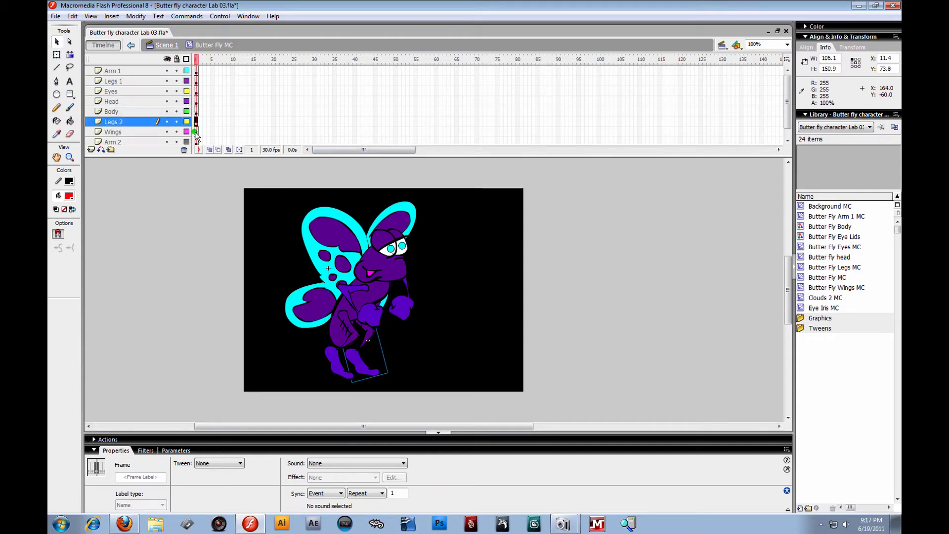
{"action": "left_click", "coordinate": [196, 131]}
{"action": "left_click", "coordinate": [196, 142]}
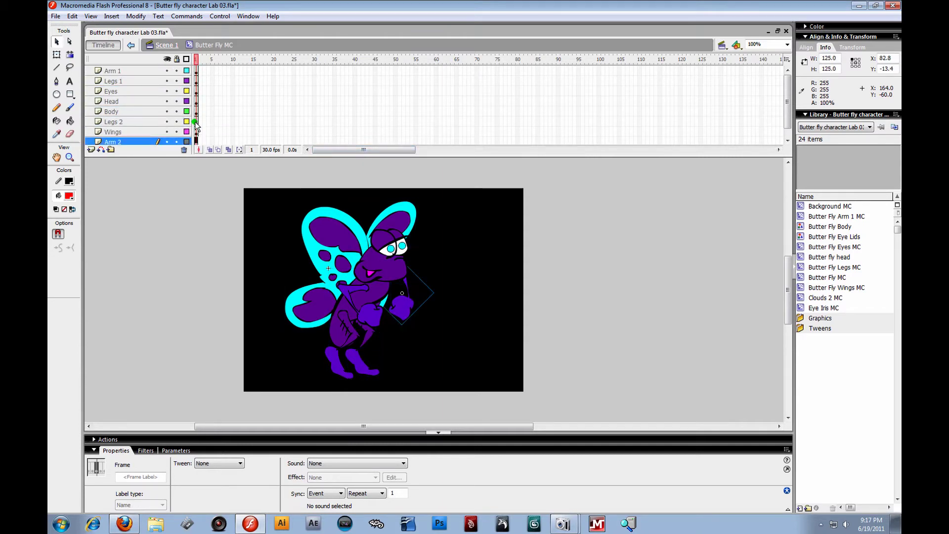
- Select the butterfly's wings and hide every layer except Wings
{"action": "left_click", "coordinate": [327, 151]}
{"action": "left_click", "coordinate": [340, 242]}
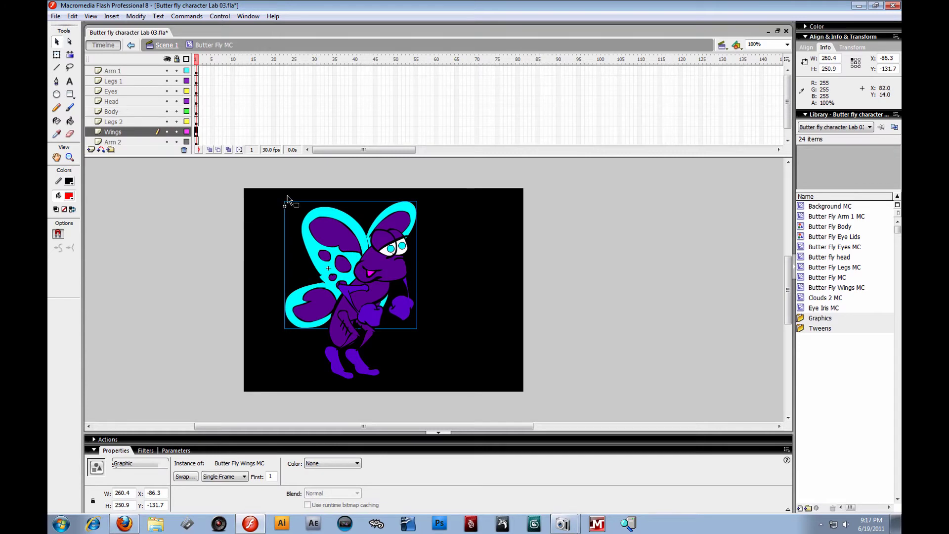
{"action": "left_click", "coordinate": [112, 131]}
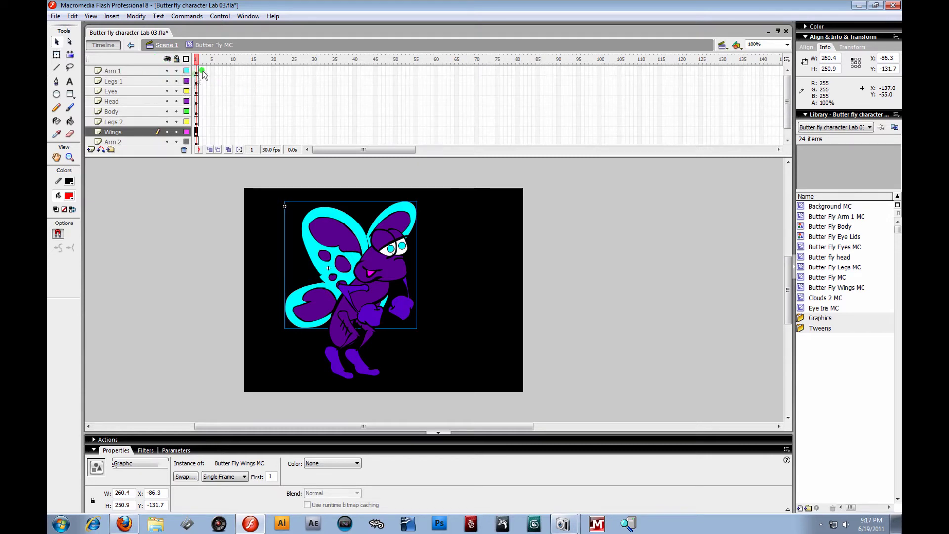
{"action": "left_click", "coordinate": [166, 59]}
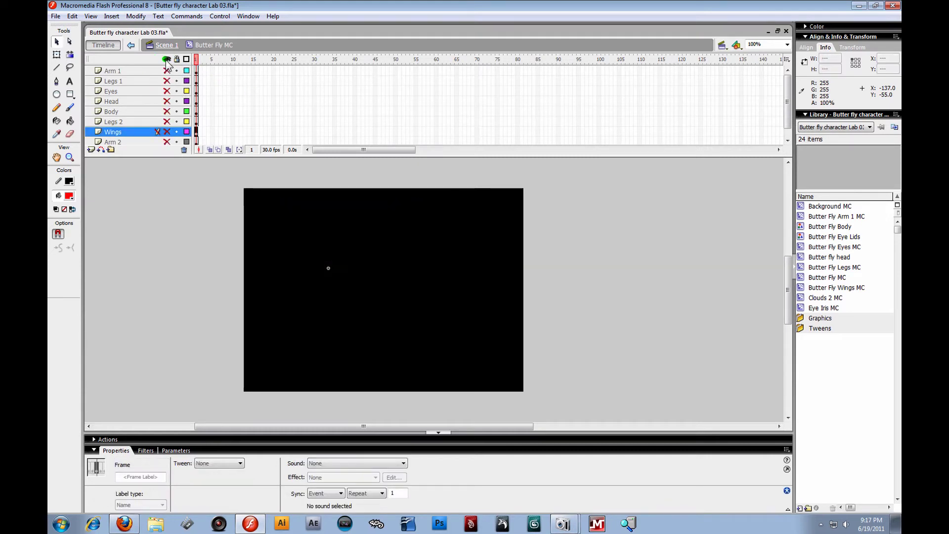
{"action": "left_click", "coordinate": [167, 131]}
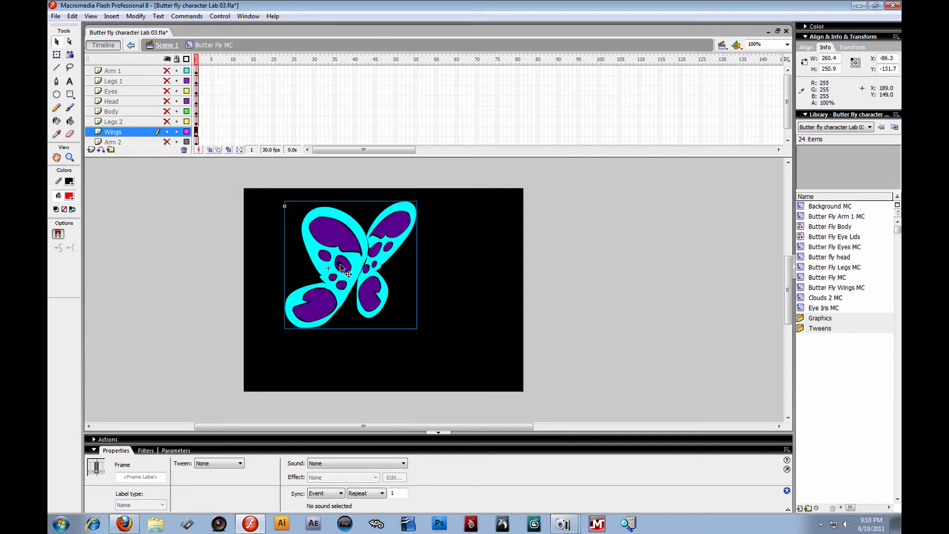
- Move the isolated wings aside, undo the move, and briefly open the wings symbol to view its layers
{"action": "left_click_drag", "start_coordinate": [340, 265], "coordinate": [440, 278]}
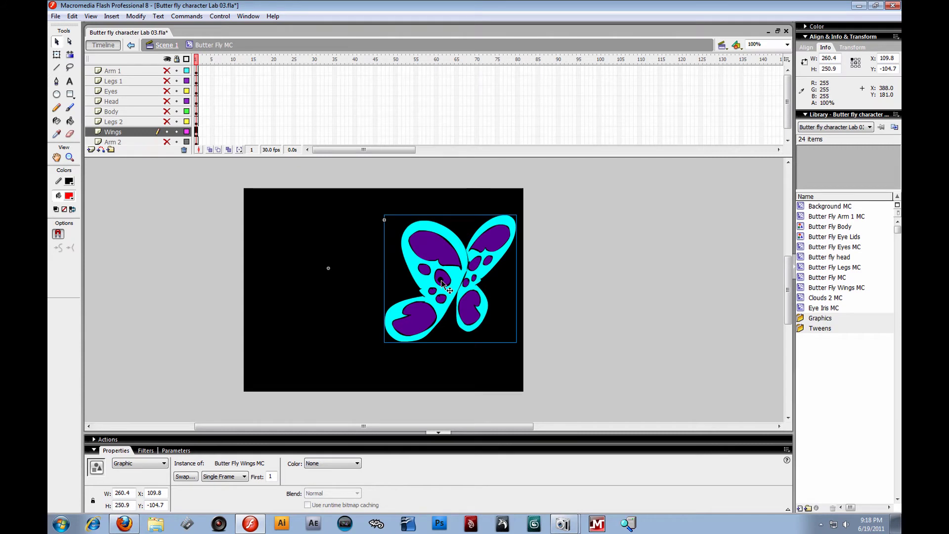
{"action": "key", "text": "ctrl+z"}
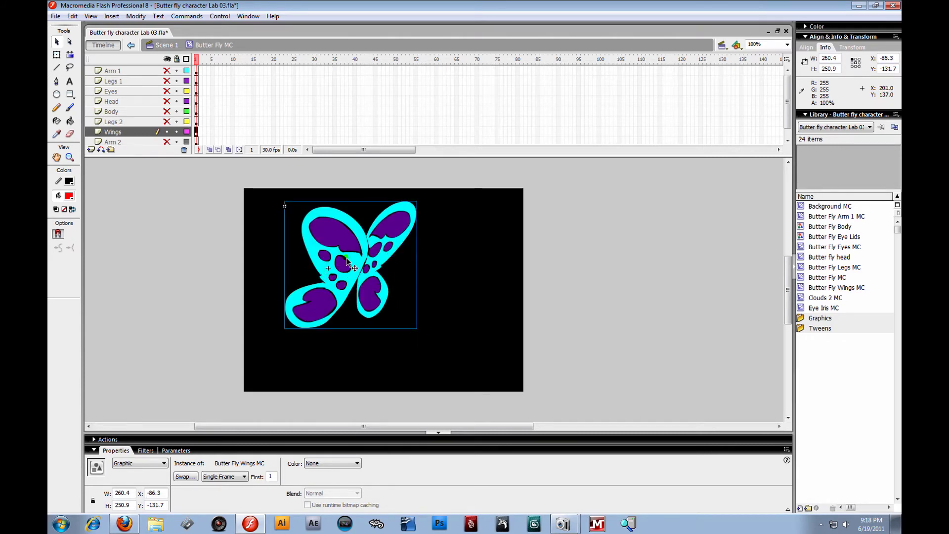
{"action": "left_click", "coordinate": [212, 239]}
{"action": "left_click", "coordinate": [343, 249]}
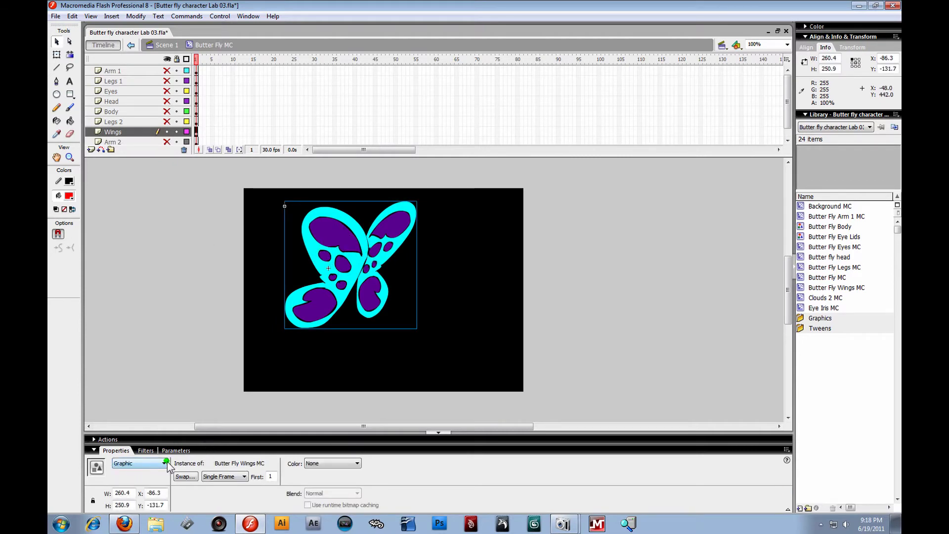
{"action": "double_click", "coordinate": [352, 228]}
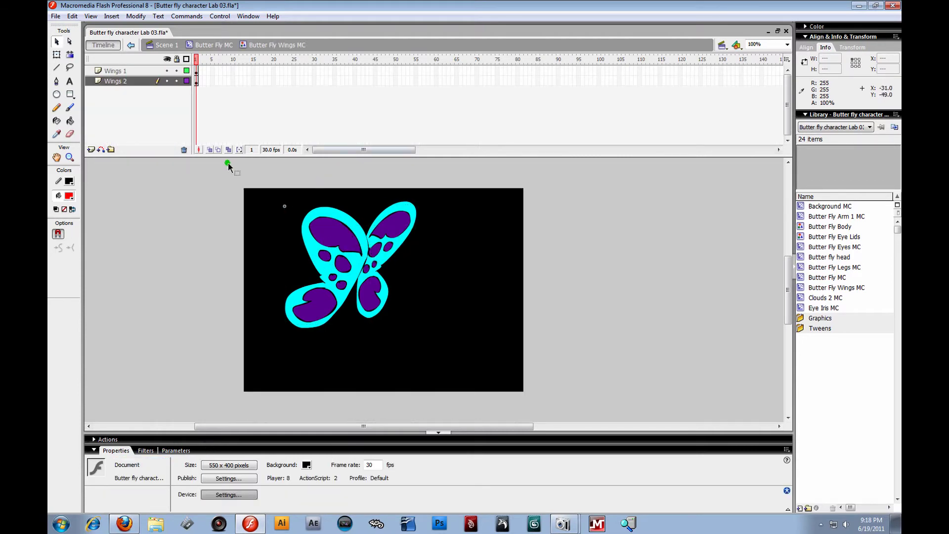
{"action": "left_click", "coordinate": [221, 46]}
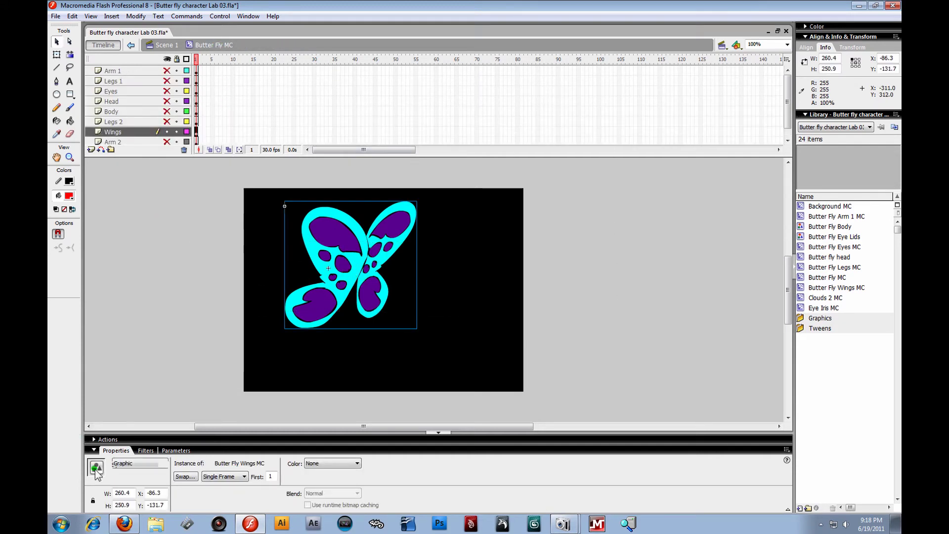
- Change the wings instance's behavior to Movie Clip and open the wings symbol for editing
{"action": "left_click", "coordinate": [165, 462]}
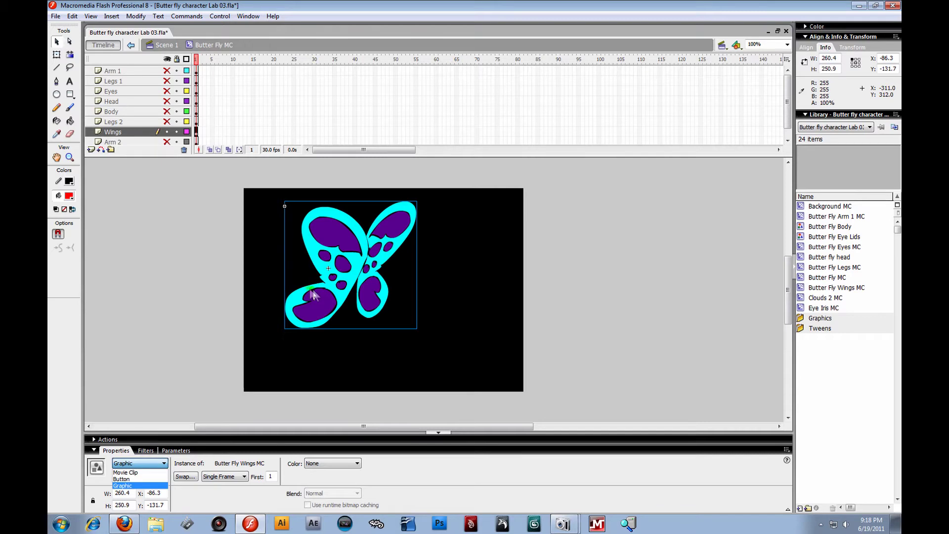
{"action": "left_click", "coordinate": [142, 472]}
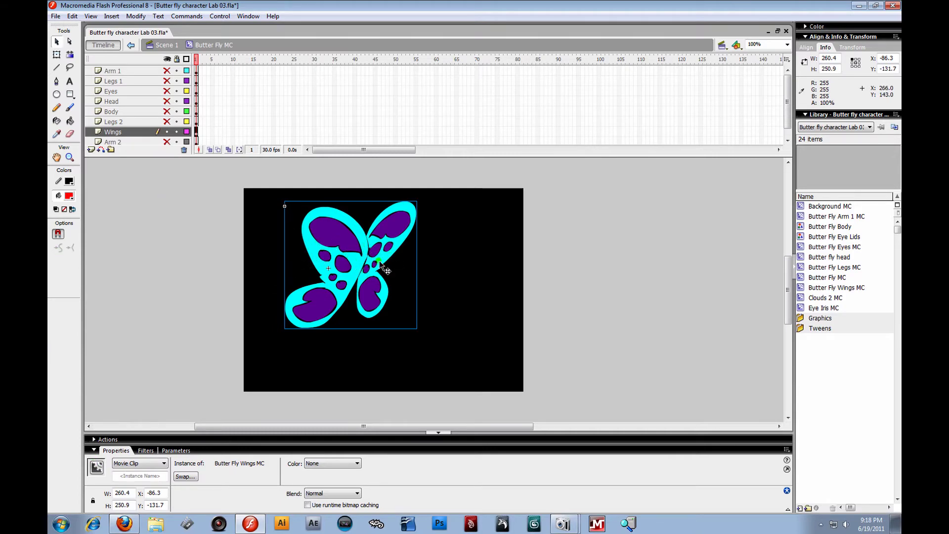
{"action": "left_click_drag", "start_coordinate": [351, 253], "coordinate": [336, 248]}
{"action": "key", "text": "ctrl+z"}
{"action": "double_click", "coordinate": [351, 258]}
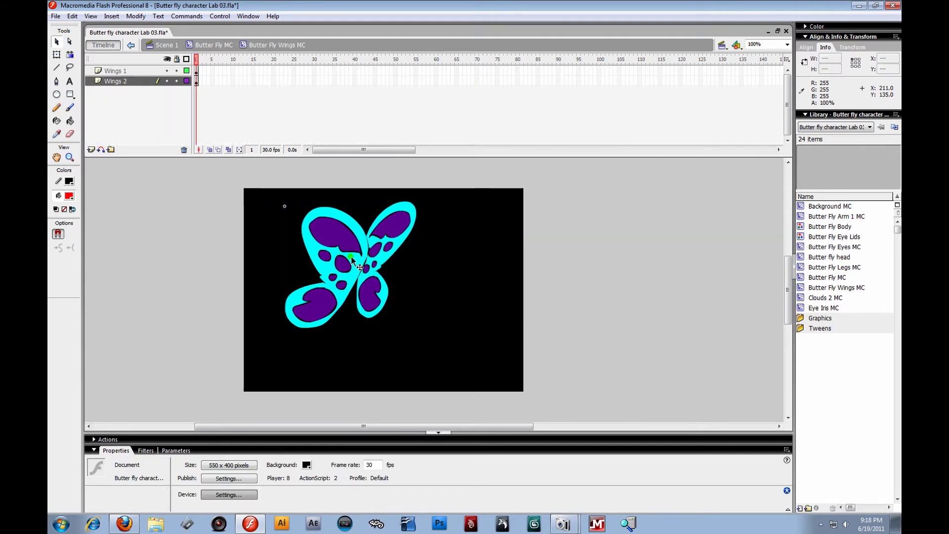
- Examine which wing belongs to the Wings 1 and Wings 2 layers by selecting each layer's frame and artwork in turn
{"action": "left_click", "coordinate": [196, 72]}
{"action": "left_click", "coordinate": [196, 82]}
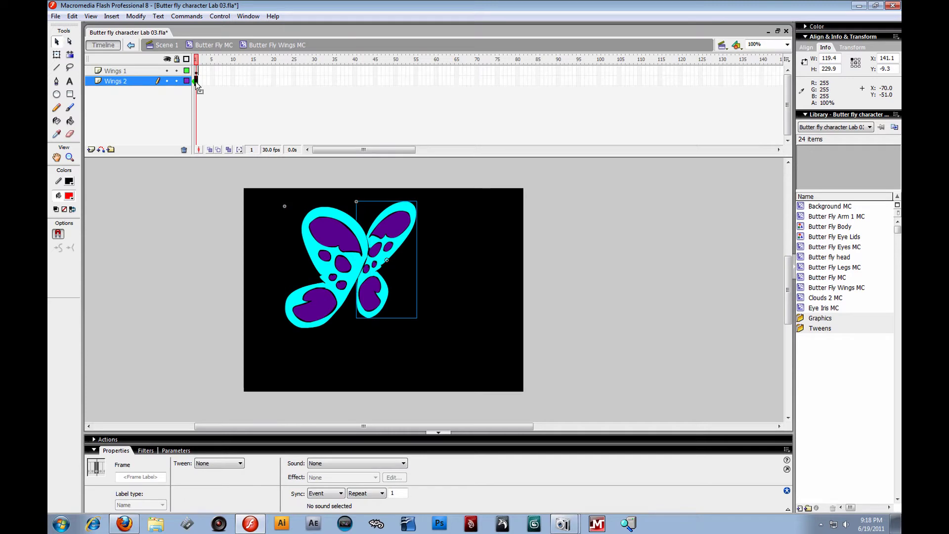
{"action": "left_click", "coordinate": [197, 70]}
{"action": "left_click", "coordinate": [197, 81]}
{"action": "left_click", "coordinate": [325, 218]}
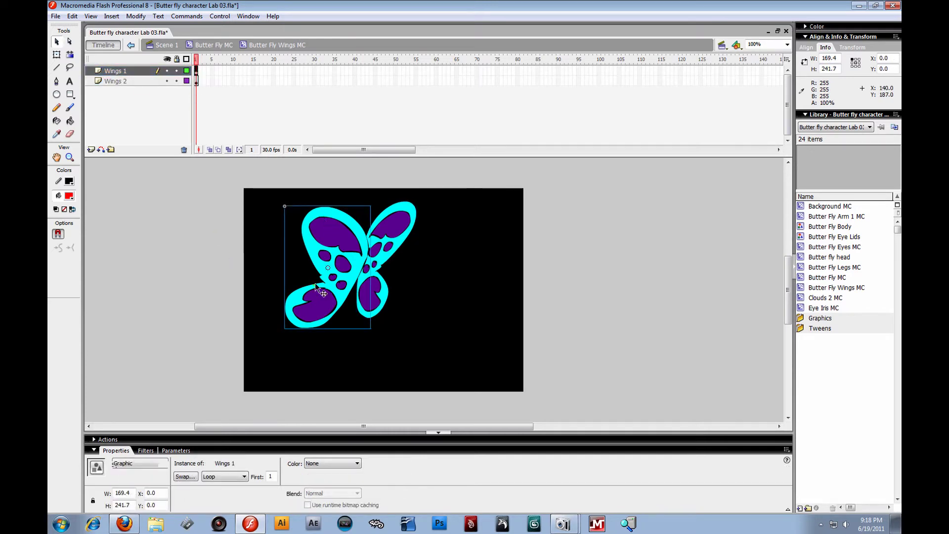
{"action": "left_click", "coordinate": [380, 236]}
{"action": "left_click", "coordinate": [323, 238]}
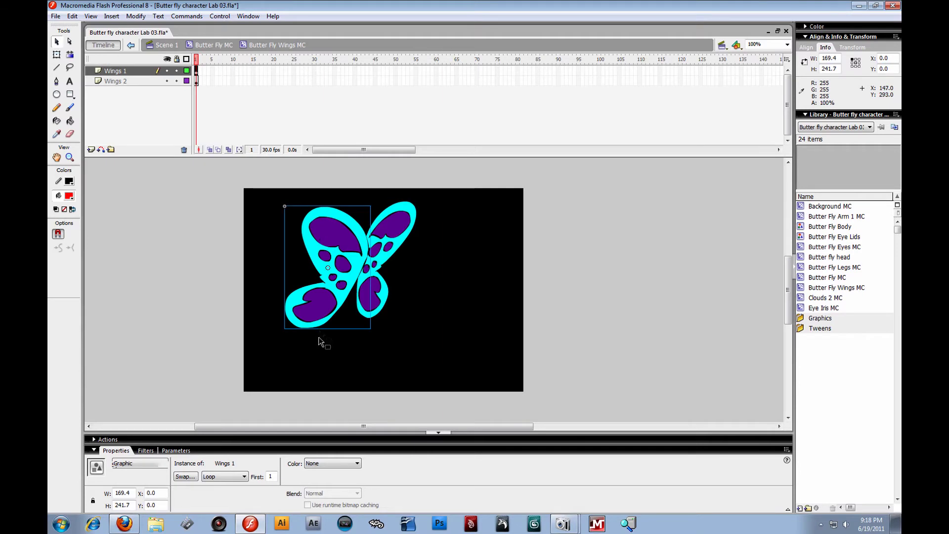
{"action": "left_click", "coordinate": [390, 242]}
{"action": "left_click", "coordinate": [340, 243]}
{"action": "left_click", "coordinate": [381, 239]}
{"action": "left_click", "coordinate": [331, 229]}
{"action": "left_click", "coordinate": [199, 81]}
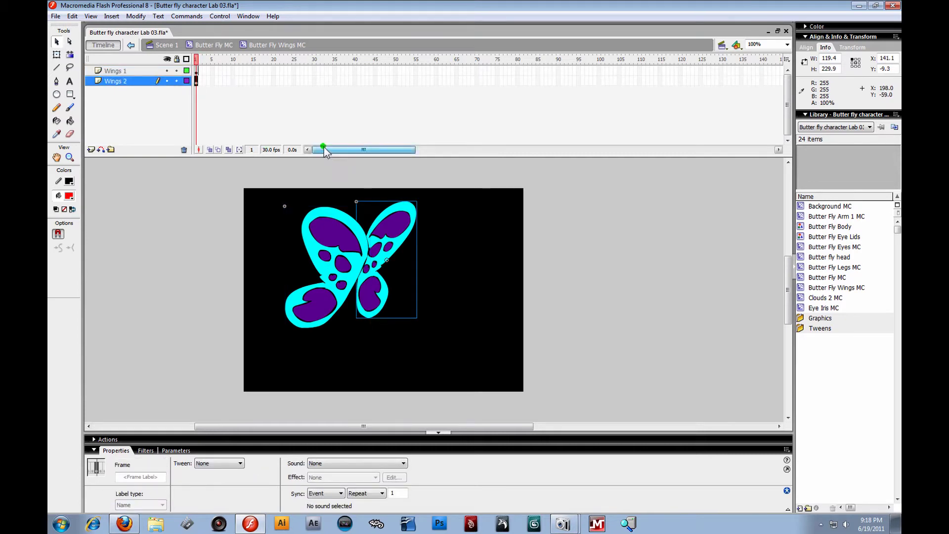
{"action": "left_click", "coordinate": [195, 71]}
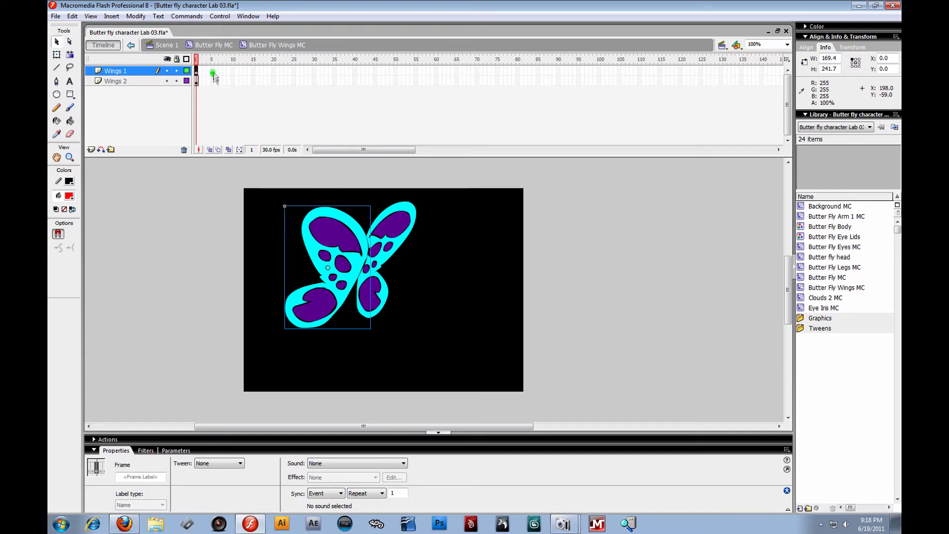
- Insert a keyframe at frame 5 of the Wings 1 layer
{"action": "left_click", "coordinate": [212, 70]}
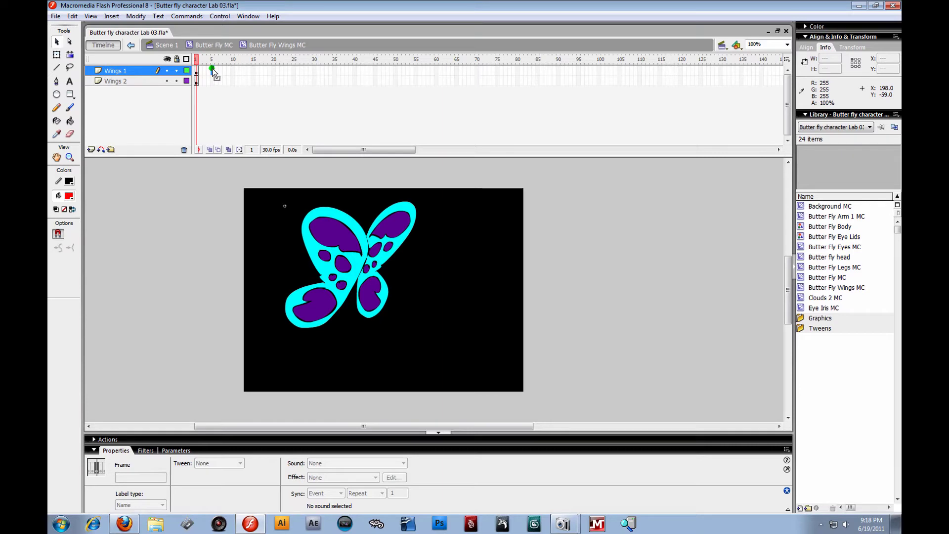
{"action": "key", "text": "F6"}
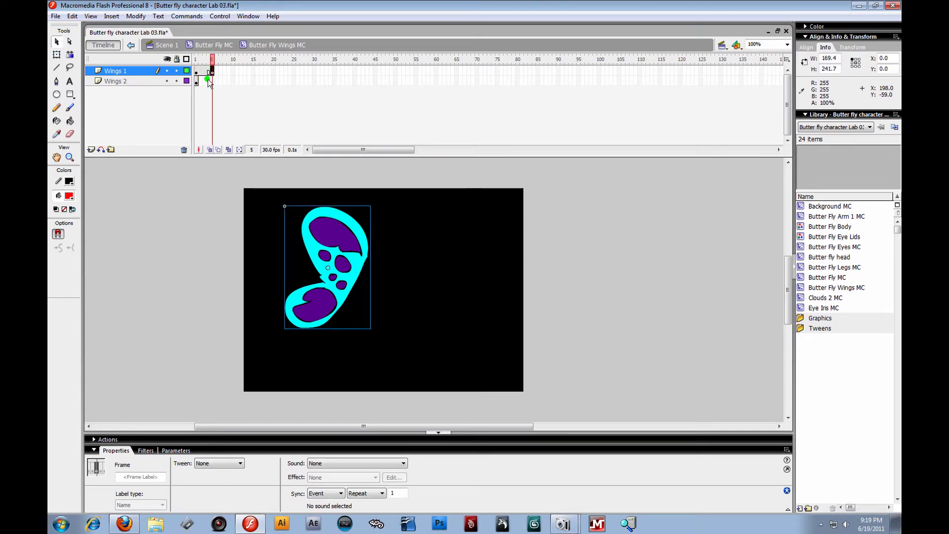
{"action": "key", "text": "Return"}
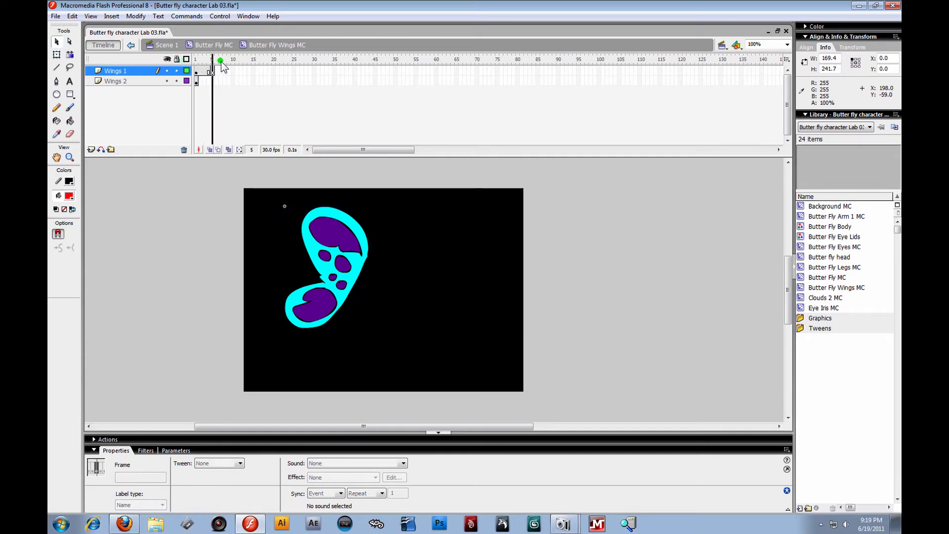
{"action": "left_click", "coordinate": [209, 67]}
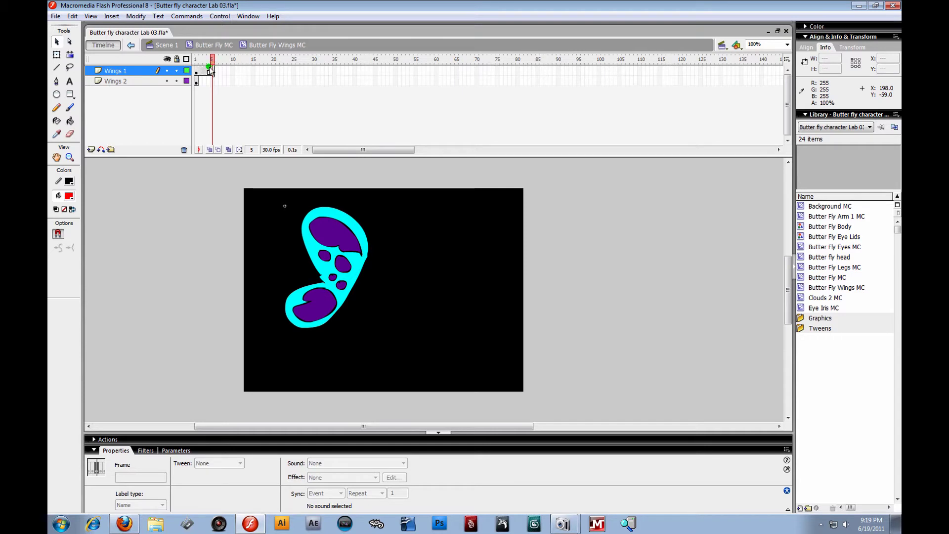
- Select frames 1 to 5 of the Wings 1 layer and create a motion tween across them
{"action": "left_click_drag", "start_coordinate": [197, 71], "coordinate": [212, 72]}
{"action": "left_click", "coordinate": [214, 101]}
{"action": "left_click_drag", "start_coordinate": [199, 73], "coordinate": [212, 73]}
{"action": "left_click", "coordinate": [203, 78]}
{"action": "right_click", "coordinate": [211, 72]}
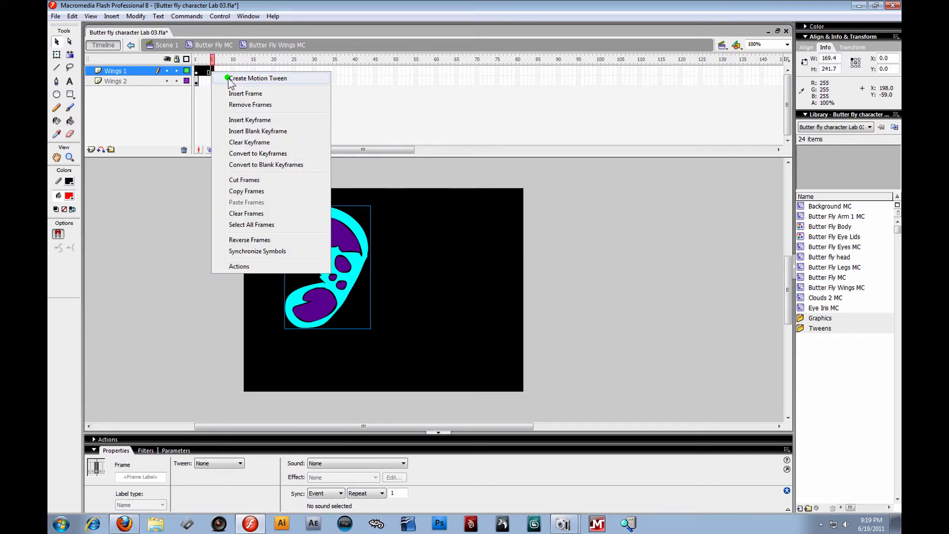
{"action": "left_click", "coordinate": [230, 79]}
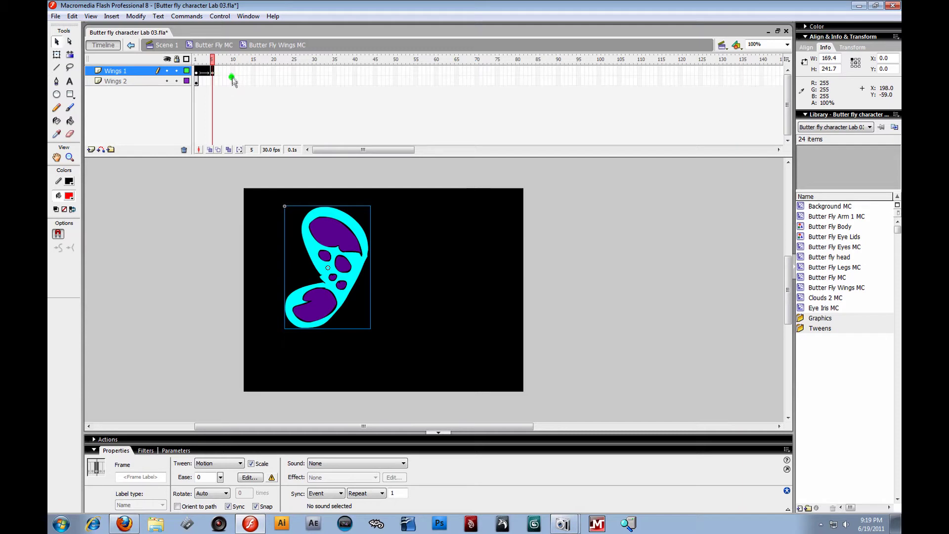
- Insert a keyframe at frame 10 of the Wings 1 layer
{"action": "left_click", "coordinate": [198, 74]}
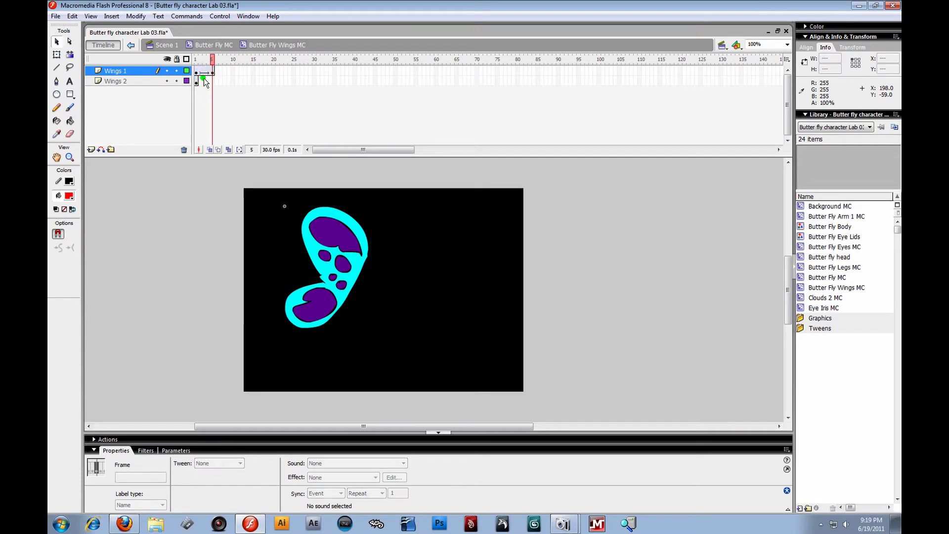
{"action": "left_click", "coordinate": [234, 71]}
{"action": "key", "text": "F6"}
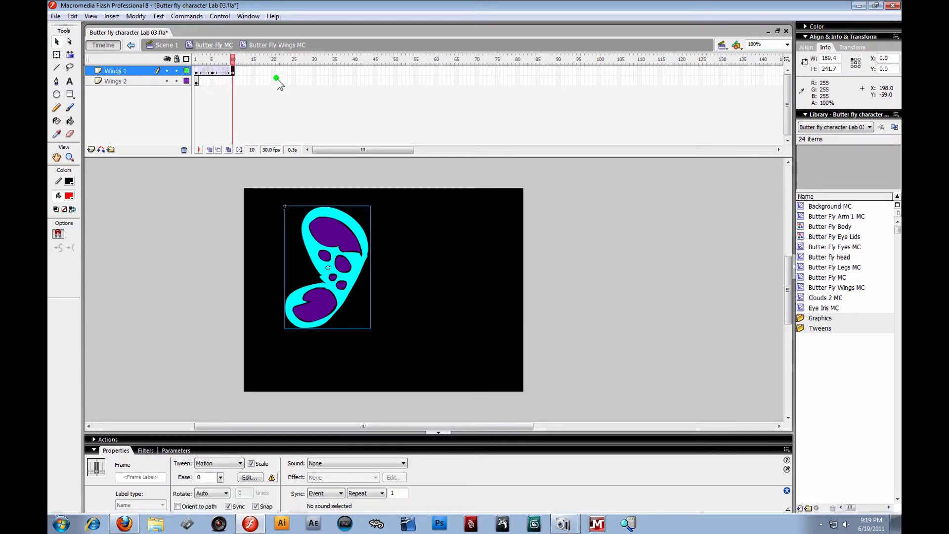
- Rotate the front wing slightly counter-clockwise at the frame 5 keyframe with Free Transform
{"action": "left_click_drag", "start_coordinate": [232, 58], "coordinate": [212, 60]}
{"action": "left_click", "coordinate": [213, 73]}
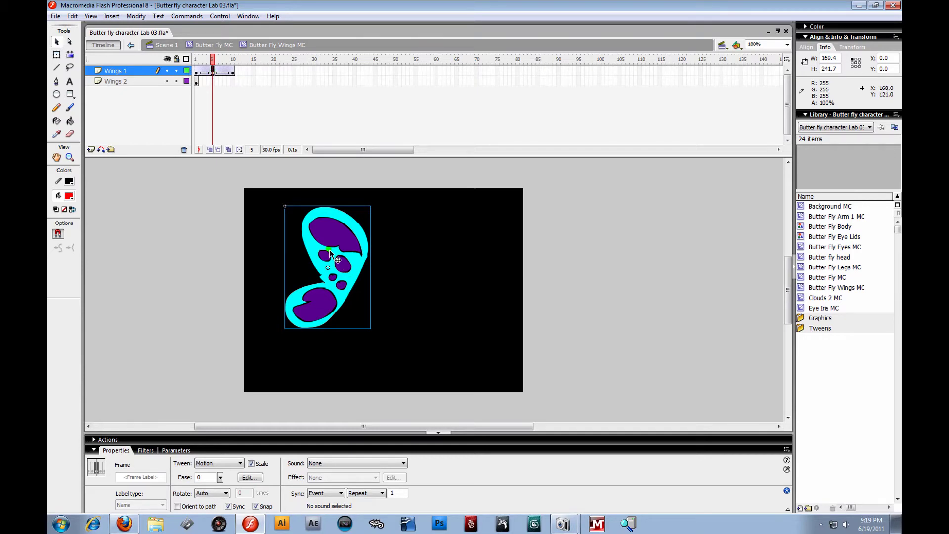
{"action": "left_click", "coordinate": [57, 56]}
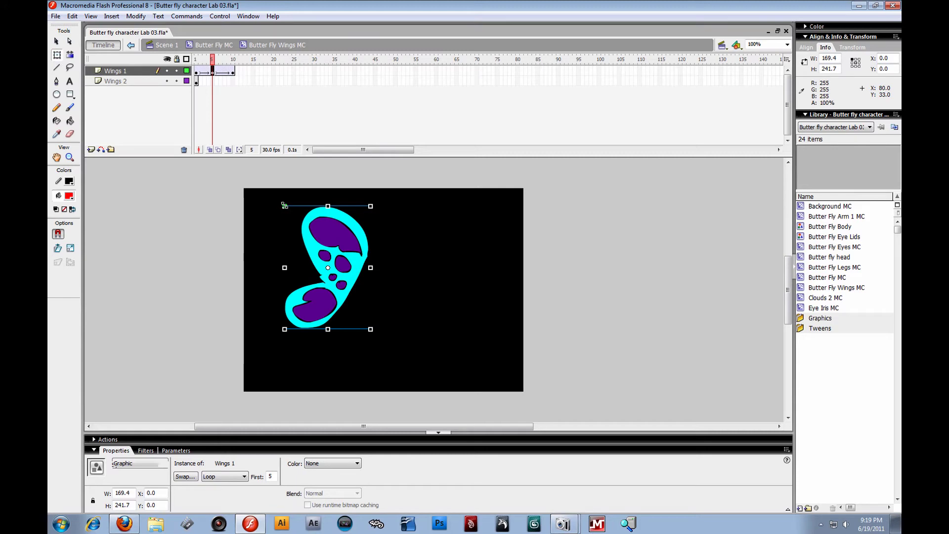
{"action": "left_click_drag", "start_coordinate": [280, 203], "coordinate": [258, 216]}
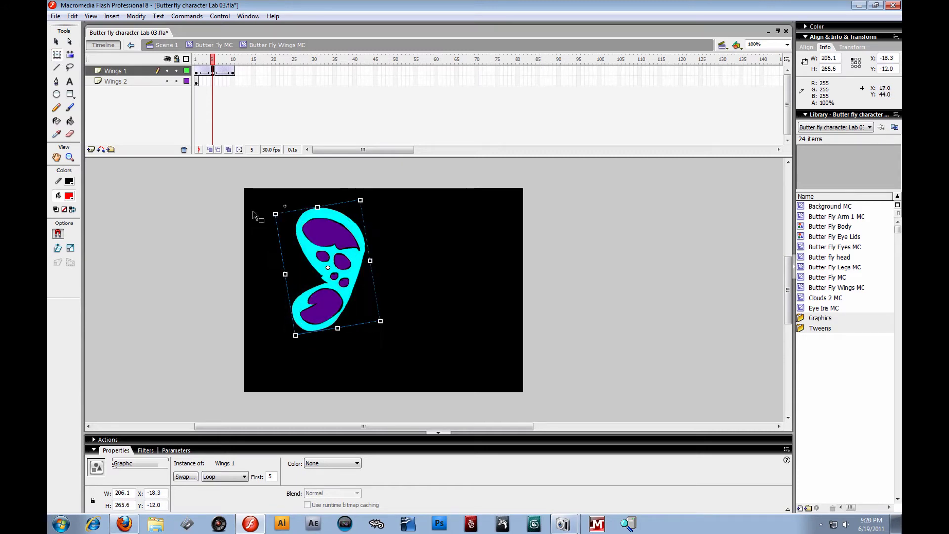
- Scrub the timeline between frames 1 and 10 to check the front wing's flapping motion
{"action": "left_click", "coordinate": [206, 69]}
{"action": "left_click_drag", "start_coordinate": [207, 66], "coordinate": [193, 85]}
{"action": "left_click", "coordinate": [233, 83]}
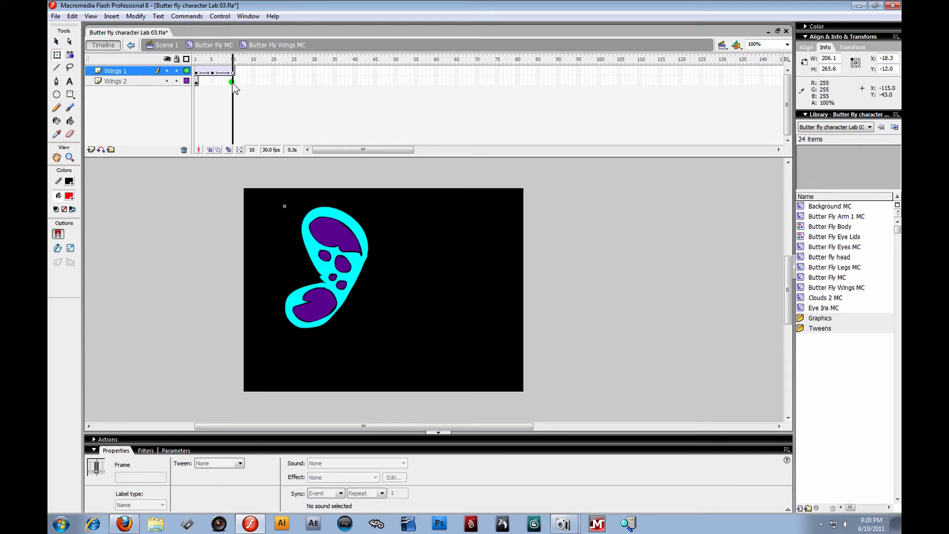
{"action": "left_click_drag", "start_coordinate": [233, 84], "coordinate": [190, 108]}
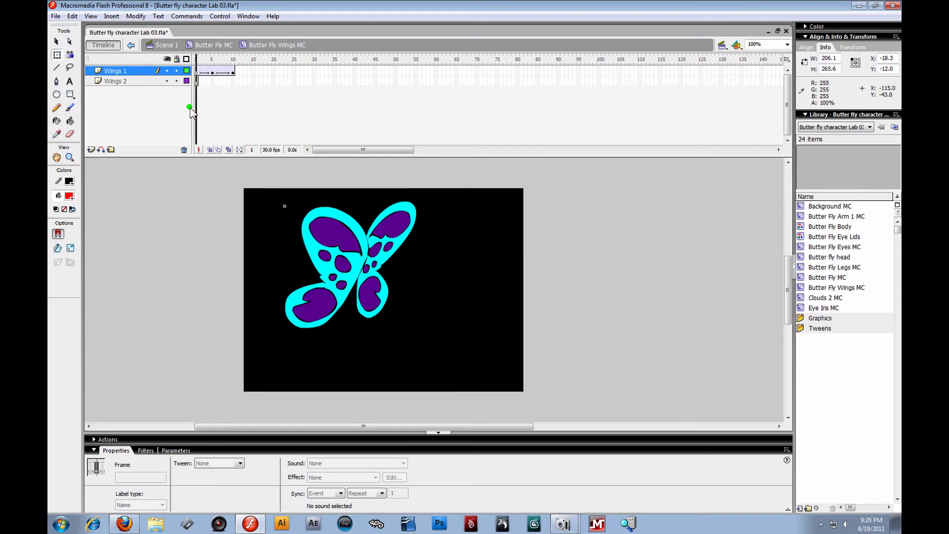
- Compare the front wing's pose at the frame 1, 5 and 10 keyframes of the Wings 1 layer
{"action": "left_click", "coordinate": [196, 74]}
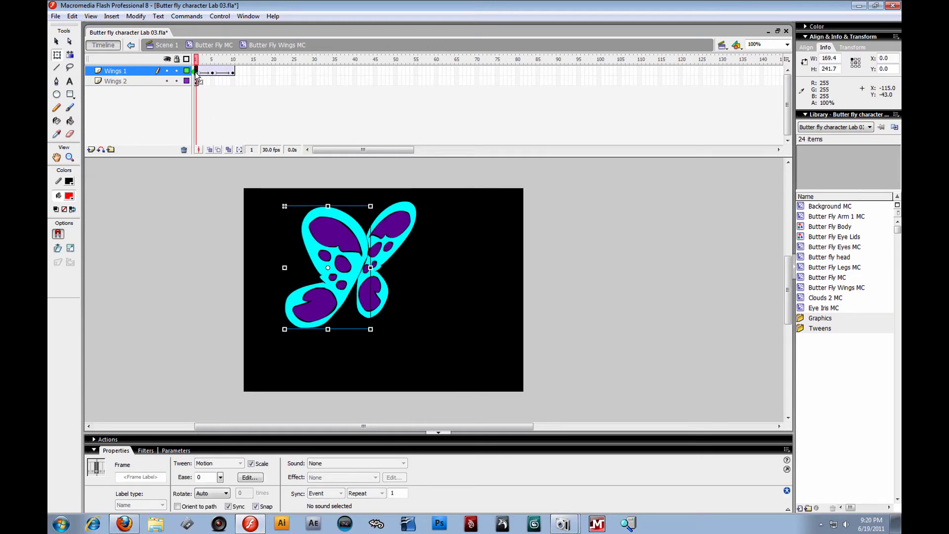
{"action": "left_click", "coordinate": [233, 73]}
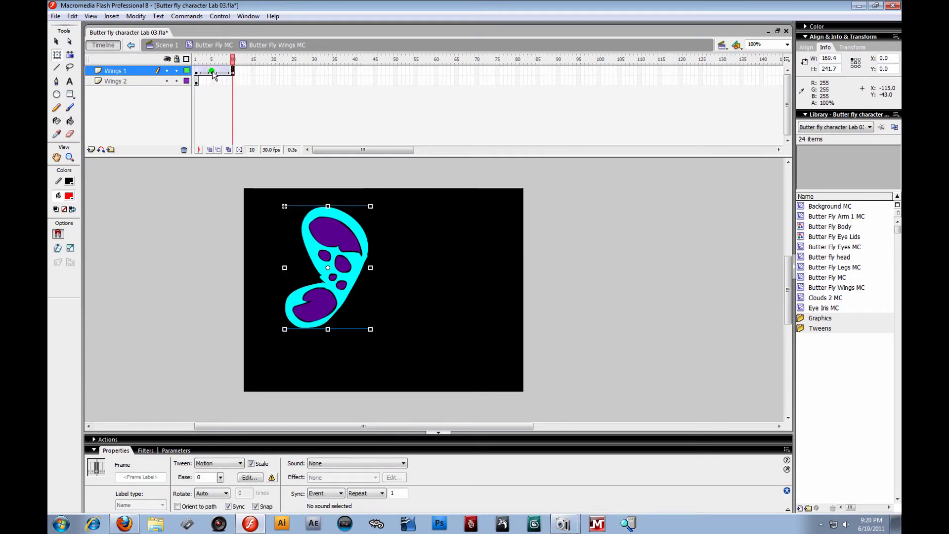
{"action": "left_click", "coordinate": [212, 70]}
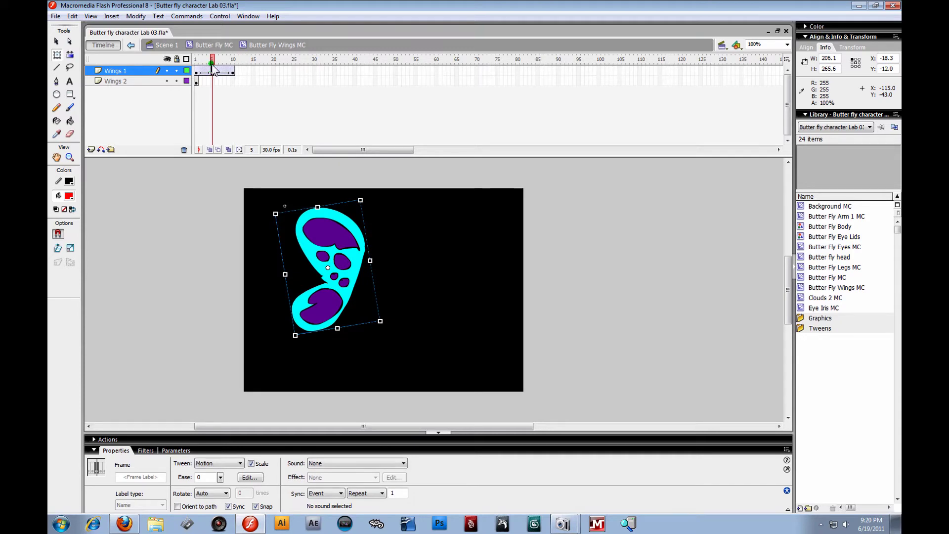
{"action": "left_click", "coordinate": [234, 72]}
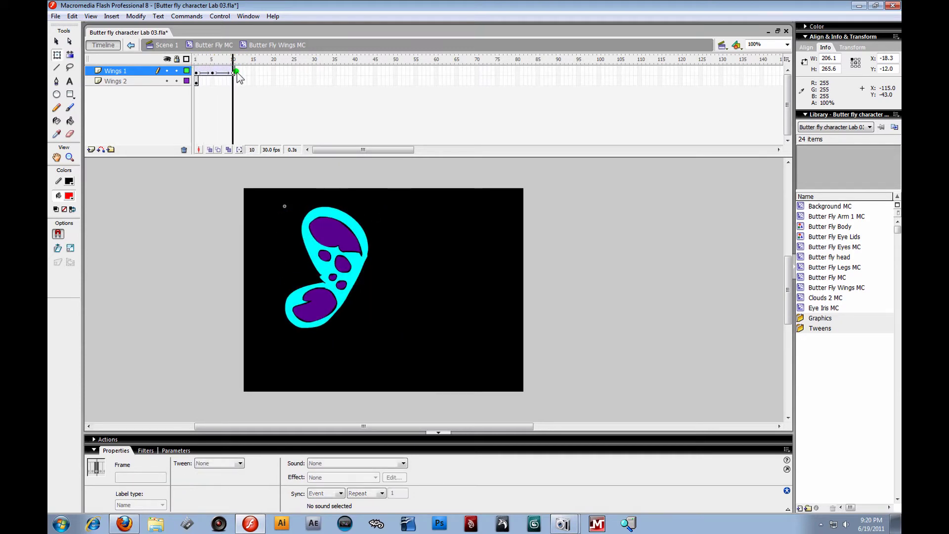
{"action": "left_click", "coordinate": [196, 72]}
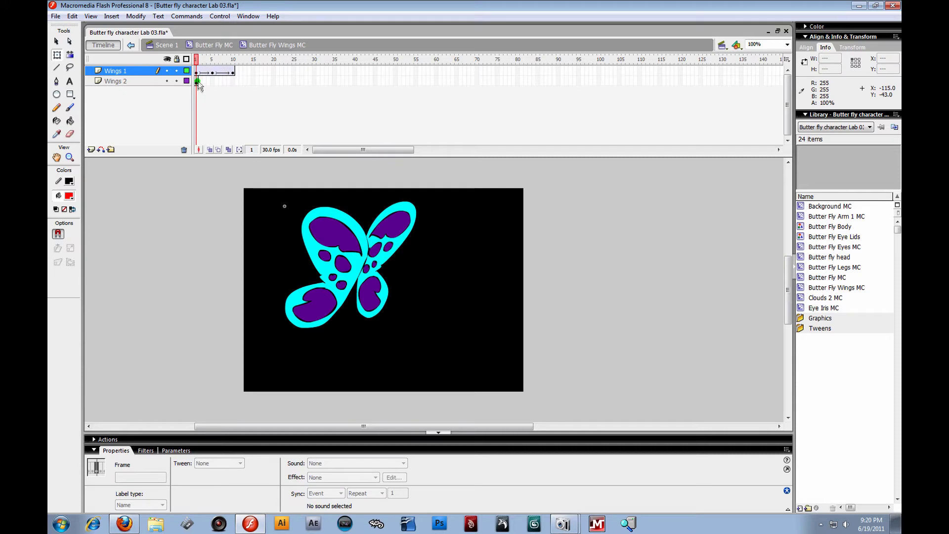
{"action": "left_click", "coordinate": [197, 82]}
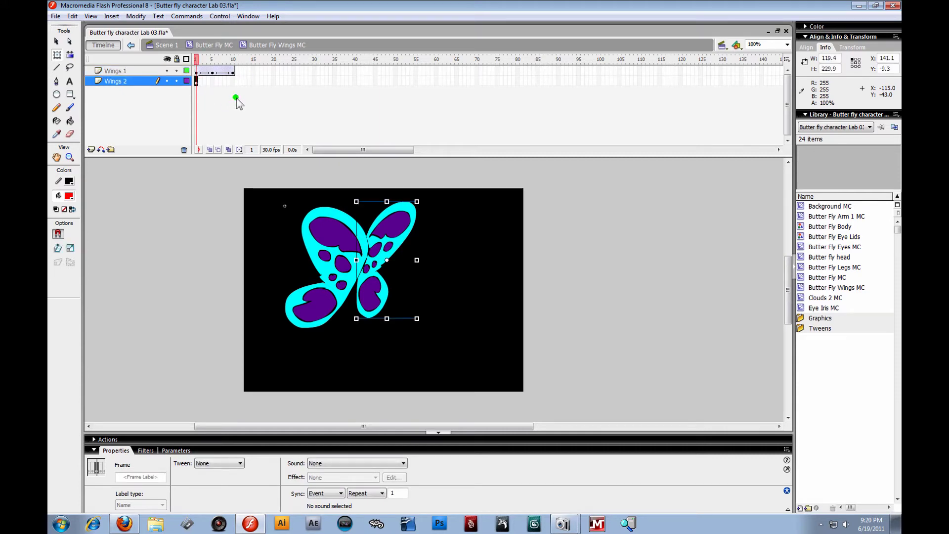
{"action": "left_click", "coordinate": [212, 82]}
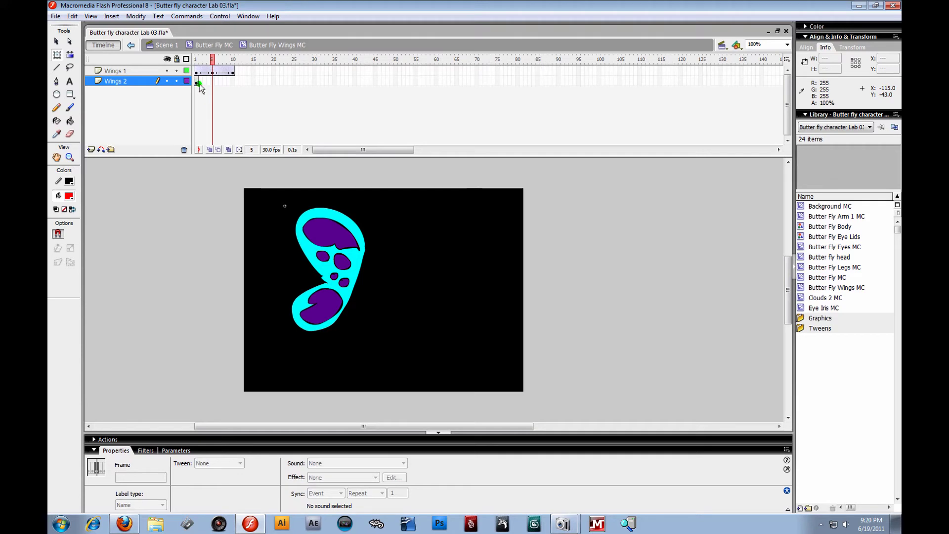
{"action": "left_click_drag", "start_coordinate": [197, 82], "coordinate": [212, 88]}
{"action": "left_click", "coordinate": [196, 83]}
{"action": "left_click_drag", "start_coordinate": [196, 85], "coordinate": [217, 84]}
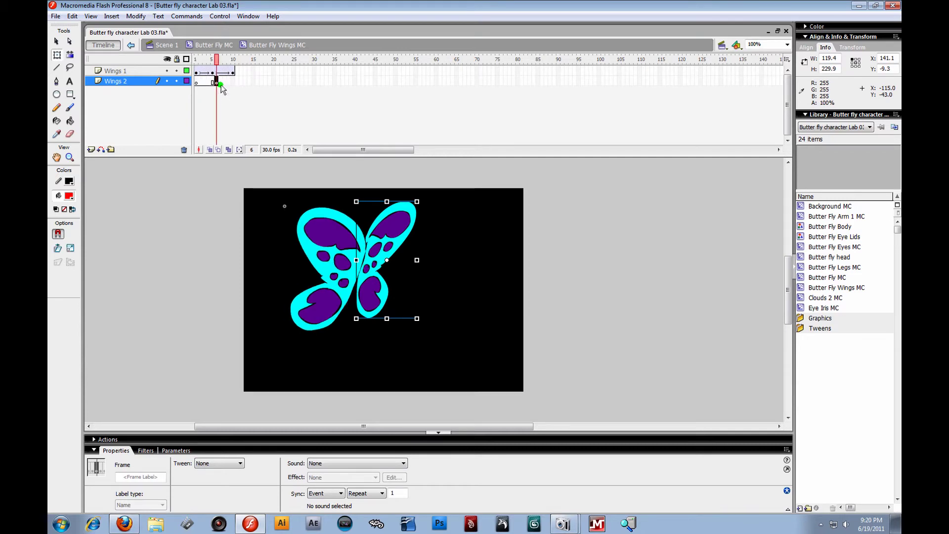
{"action": "key", "text": "ctrl+z"}
- Insert a keyframe at frame 5 of the Wings 2 layer and create a motion tween across frames 1 to 5
{"action": "left_click_drag", "start_coordinate": [198, 83], "coordinate": [212, 85]}
{"action": "right_click", "coordinate": [213, 84]}
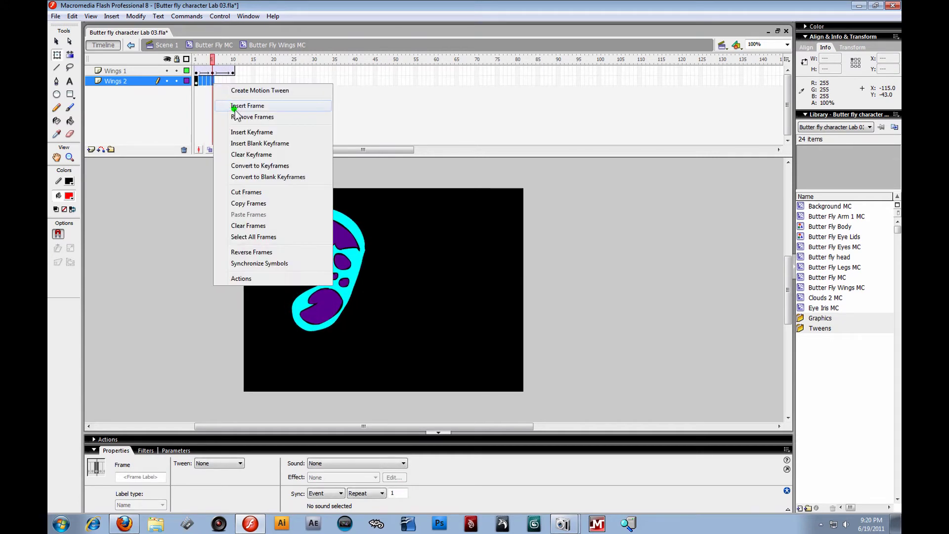
{"action": "left_click", "coordinate": [243, 132]}
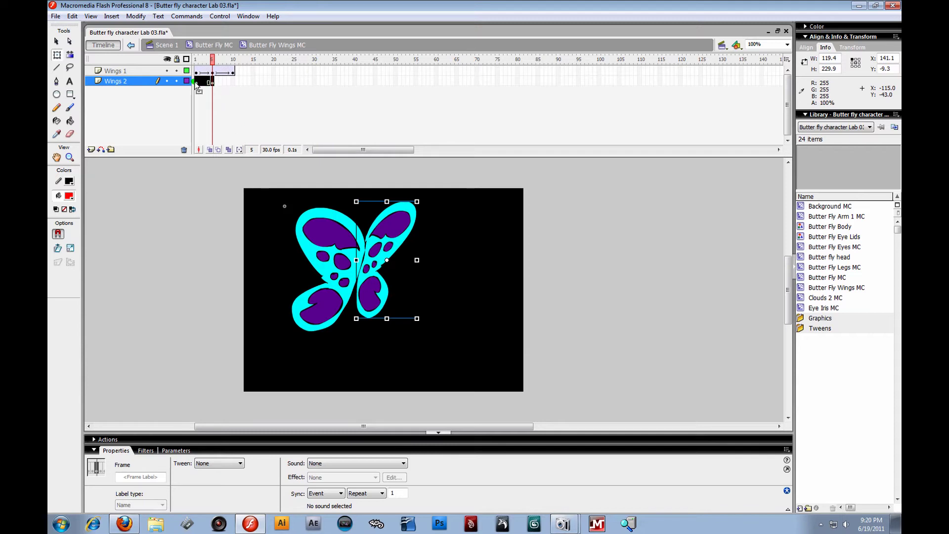
{"action": "right_click", "coordinate": [213, 84]}
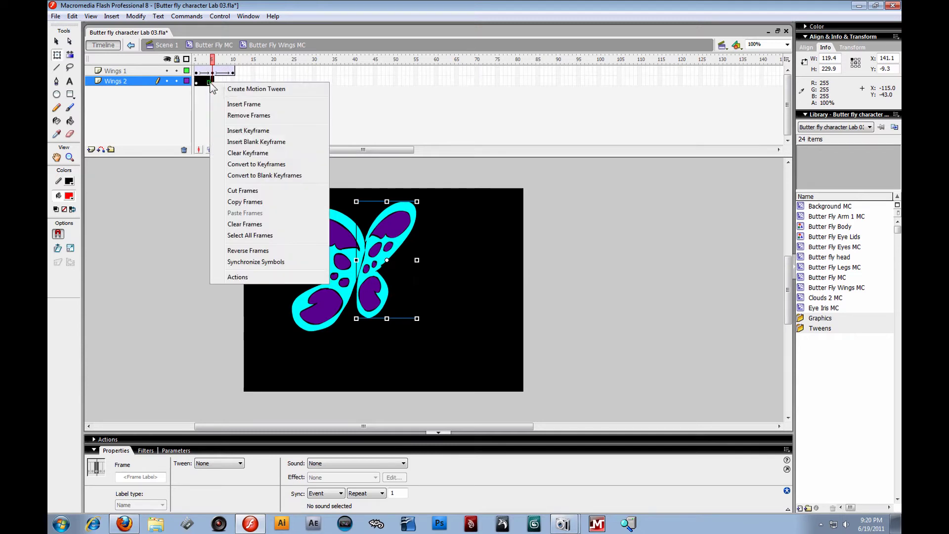
{"action": "left_click", "coordinate": [230, 91]}
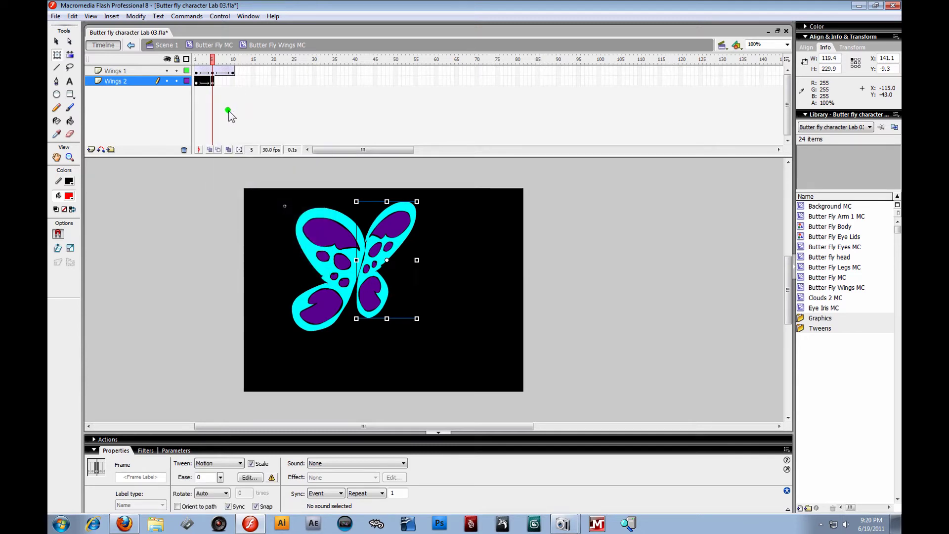
- Insert a keyframe at frame 10 of the Wings 2 layer
{"action": "left_click", "coordinate": [234, 96]}
{"action": "left_click", "coordinate": [233, 82]}
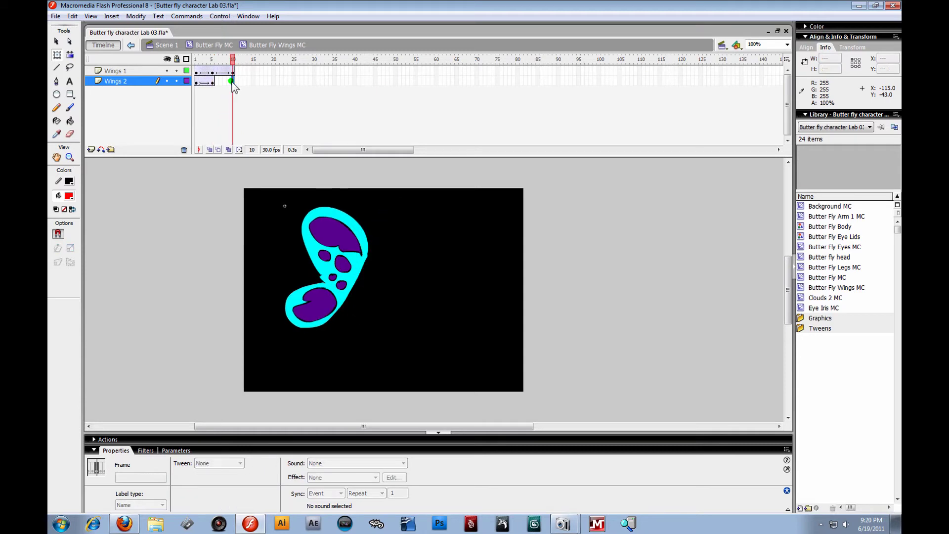
{"action": "left_click_drag", "start_coordinate": [218, 84], "coordinate": [232, 83]}
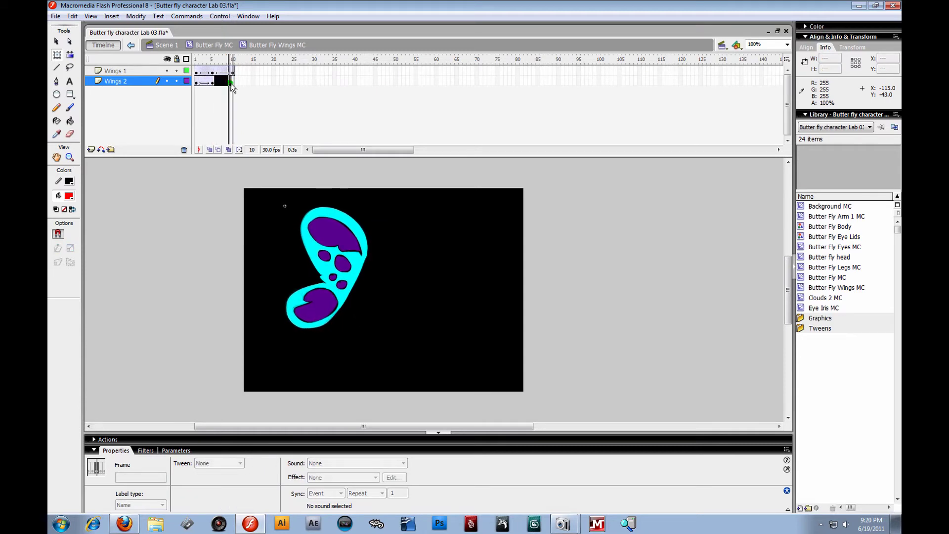
{"action": "right_click", "coordinate": [233, 84]}
{"action": "left_click", "coordinate": [269, 132]}
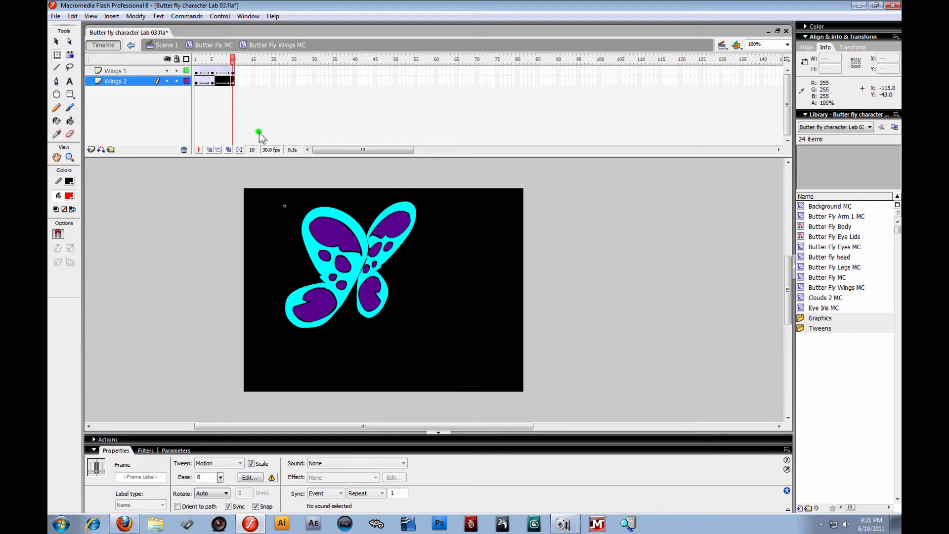
- Play the wing animation and check the back wing's pose at frames 1, 5 and 10 of the Wings 2 layer
{"action": "key", "text": "Return"}
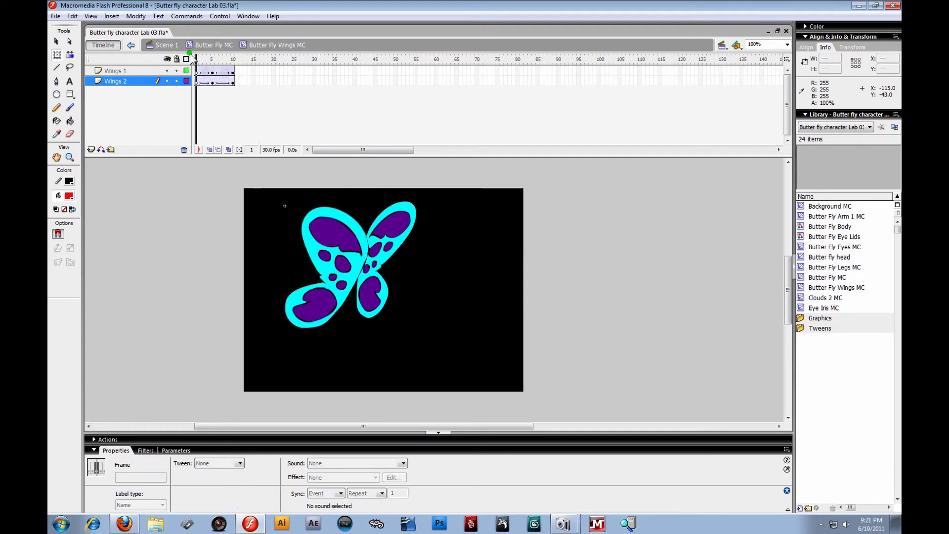
{"action": "left_click", "coordinate": [228, 81]}
{"action": "left_click", "coordinate": [209, 83]}
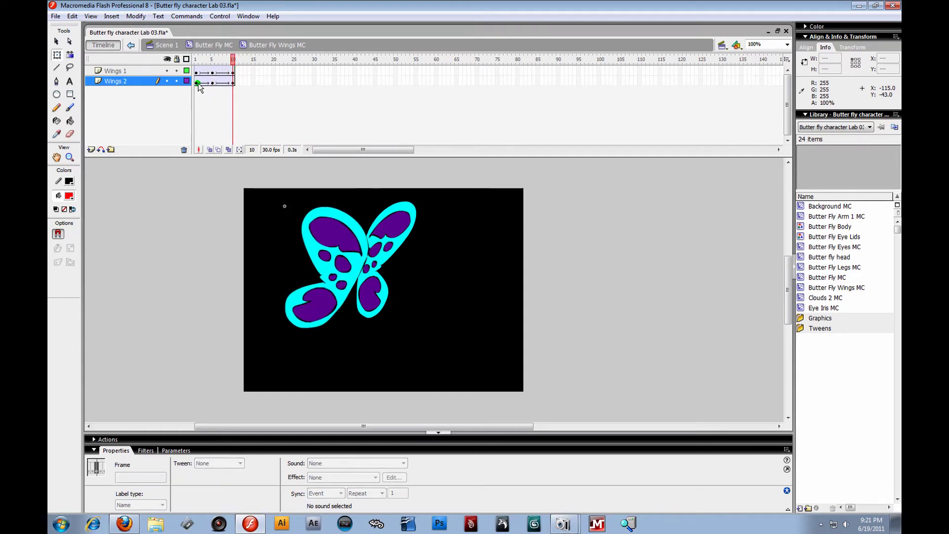
{"action": "left_click", "coordinate": [197, 83]}
{"action": "left_click", "coordinate": [209, 83]}
{"action": "left_click", "coordinate": [199, 82]}
{"action": "left_click", "coordinate": [213, 82]}
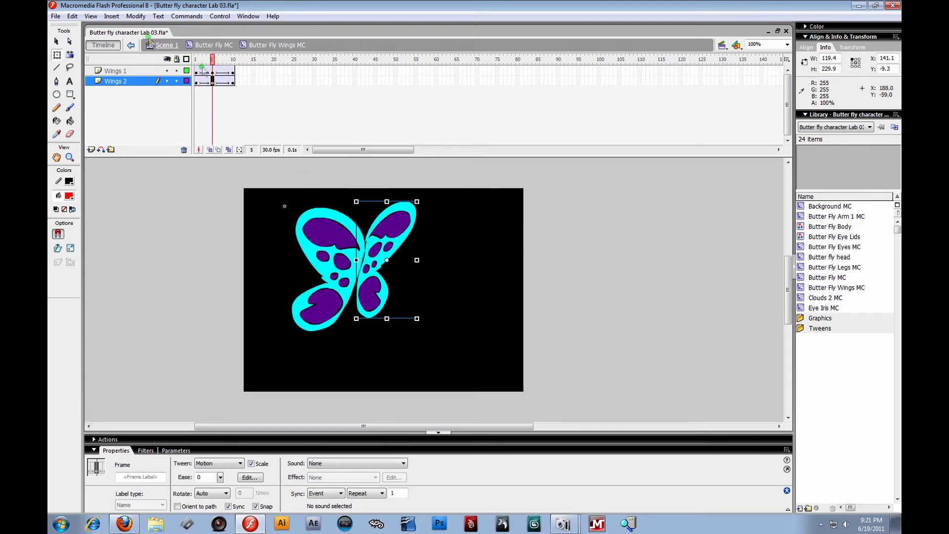
{"action": "mouse_move", "coordinate": [204, 84]}
{"action": "left_mouse_down"}
{"action": "mouse_move", "coordinate": [235, 85]}
{"action": "mouse_move", "coordinate": [219, 82]}
{"action": "left_mouse_up"}
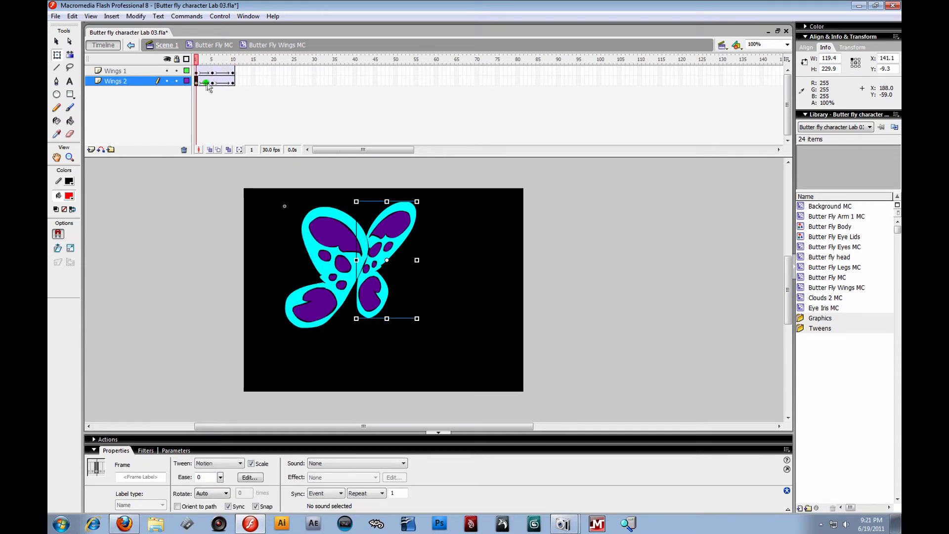
{"action": "left_click", "coordinate": [212, 83]}
{"action": "left_click", "coordinate": [197, 83]}
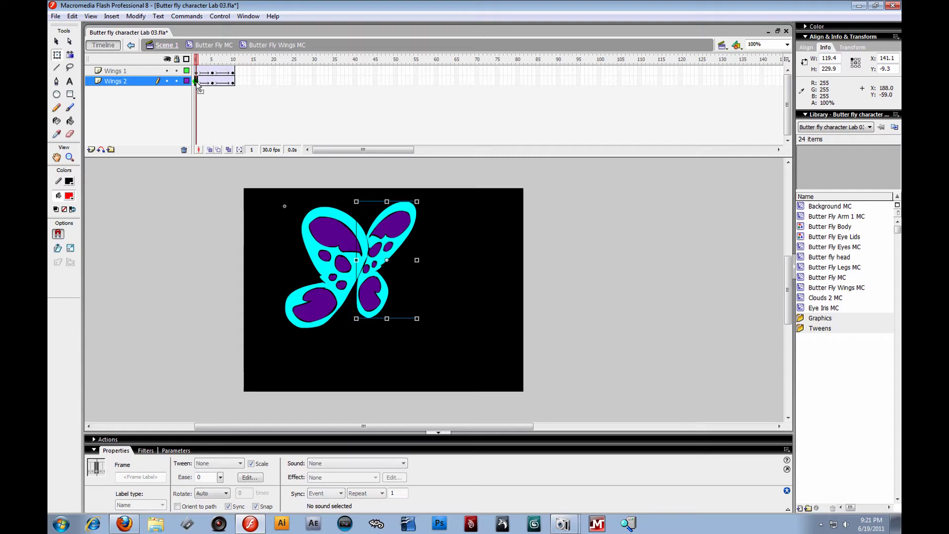
{"action": "left_click", "coordinate": [233, 82]}
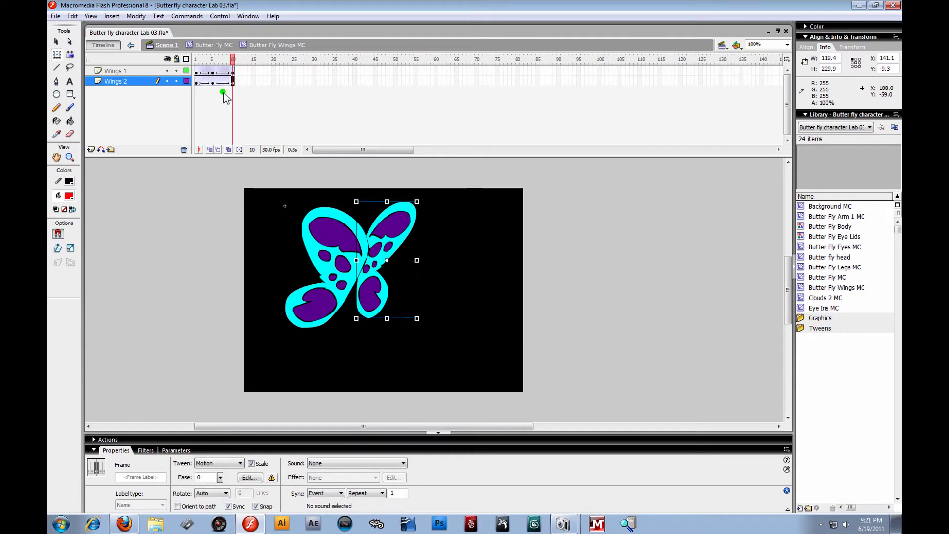
- Rotate the back wing slightly counter-clockwise at the frame 5 keyframe of Wings 2 and scrub through the flap
{"action": "left_click", "coordinate": [212, 83]}
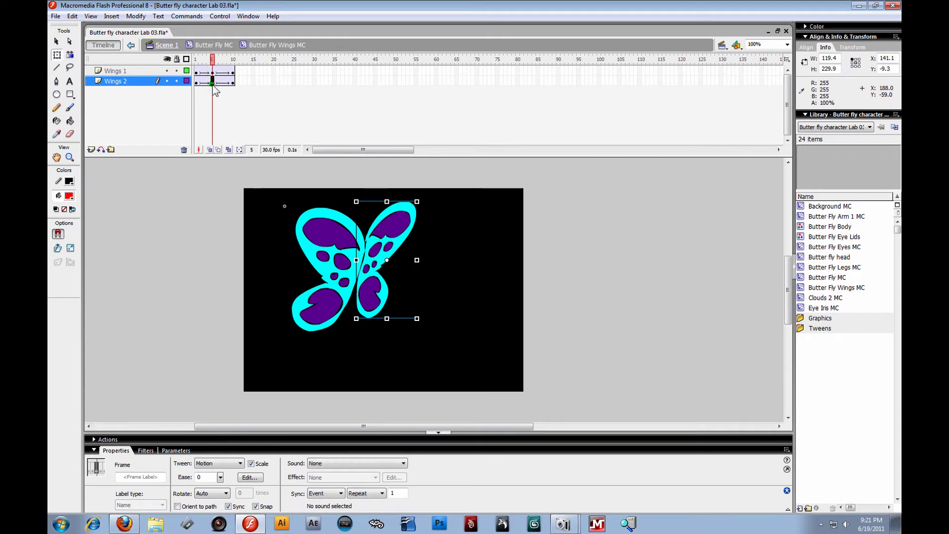
{"action": "mouse_move", "coordinate": [425, 196]}
{"action": "left_mouse_down"}
{"action": "mouse_move", "coordinate": [429, 202]}
{"action": "mouse_move", "coordinate": [412, 185]}
{"action": "left_mouse_up"}
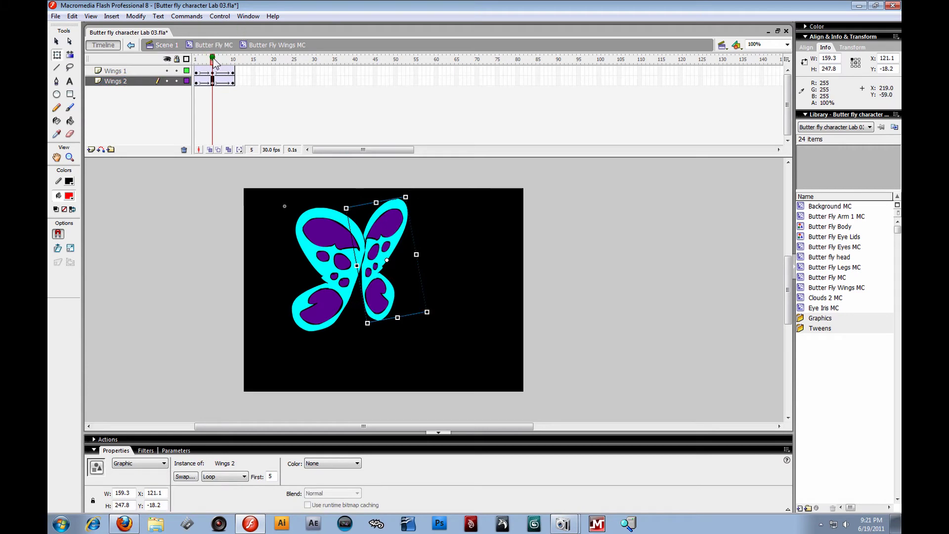
{"action": "left_click_drag", "start_coordinate": [406, 196], "coordinate": [407, 196]}
{"action": "left_click_drag", "start_coordinate": [211, 74], "coordinate": [241, 110]}
- Add a new layer above Wings 1 and name it Actions
{"action": "left_click", "coordinate": [139, 71]}
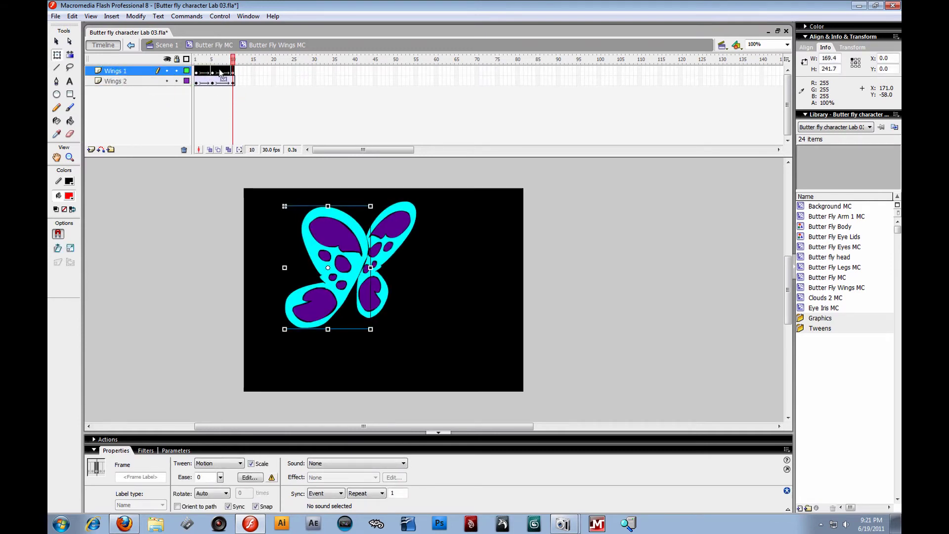
{"action": "left_click", "coordinate": [90, 149]}
{"action": "double_click", "coordinate": [113, 71]}
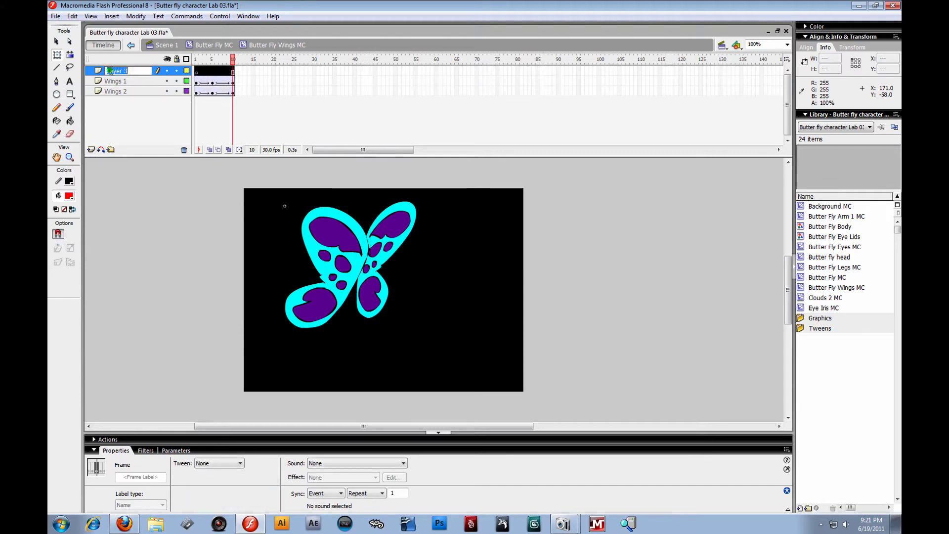
{"action": "type", "text": "Actions"}
{"action": "key", "text": "Return"}
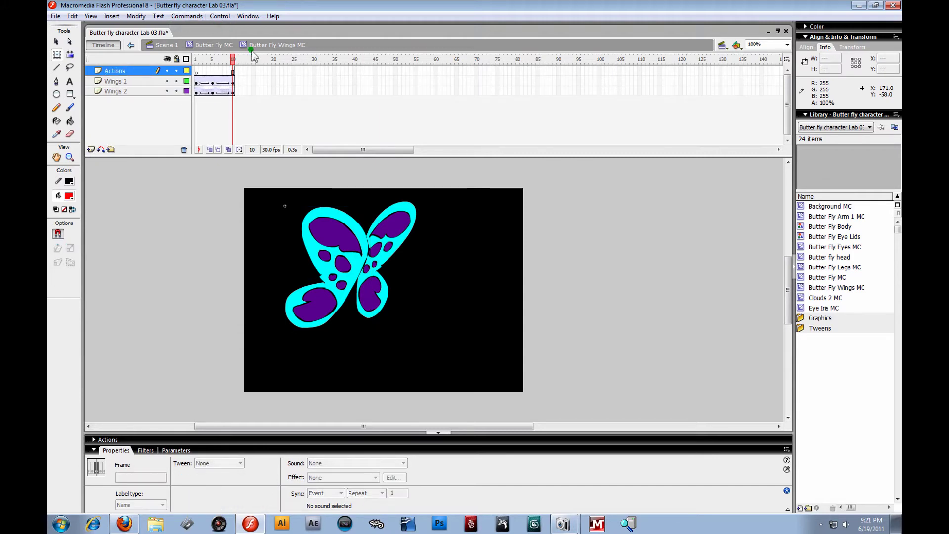
- Play the wing timeline, preview the published movie in Flash format to check the looping flap, and close the preview
{"action": "key", "text": "Return"}
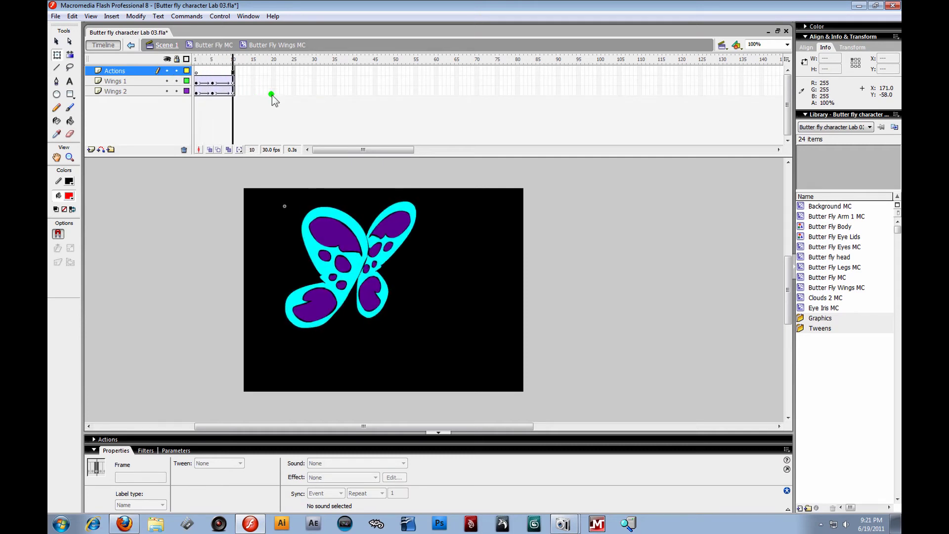
{"action": "left_click", "coordinate": [54, 16]}
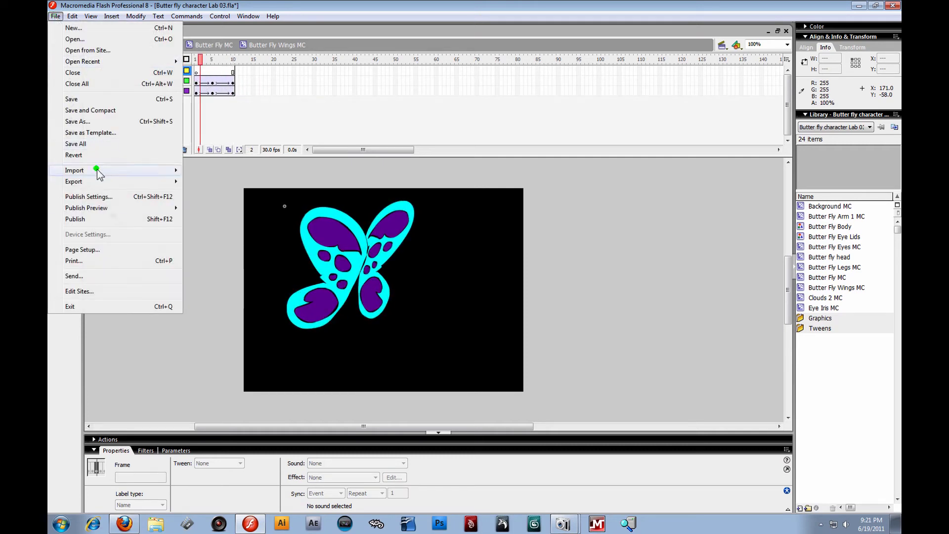
{"action": "mouse_move", "coordinate": [112, 209]}
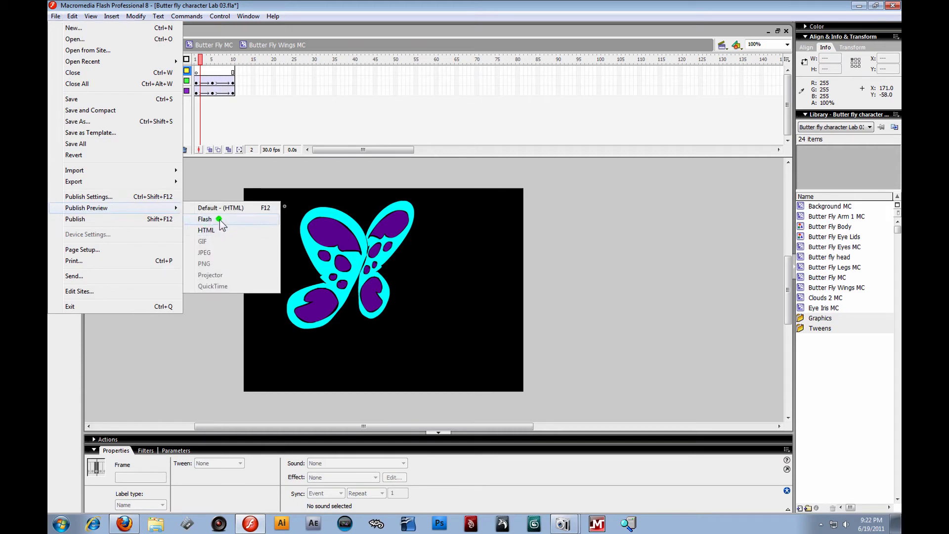
{"action": "left_click", "coordinate": [219, 218]}
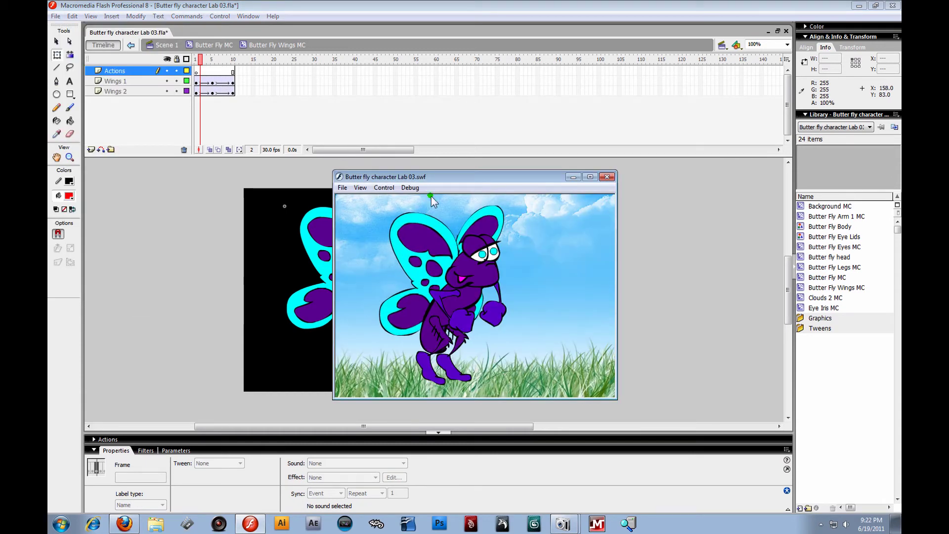
{"action": "left_click_drag", "start_coordinate": [437, 177], "coordinate": [383, 178]}
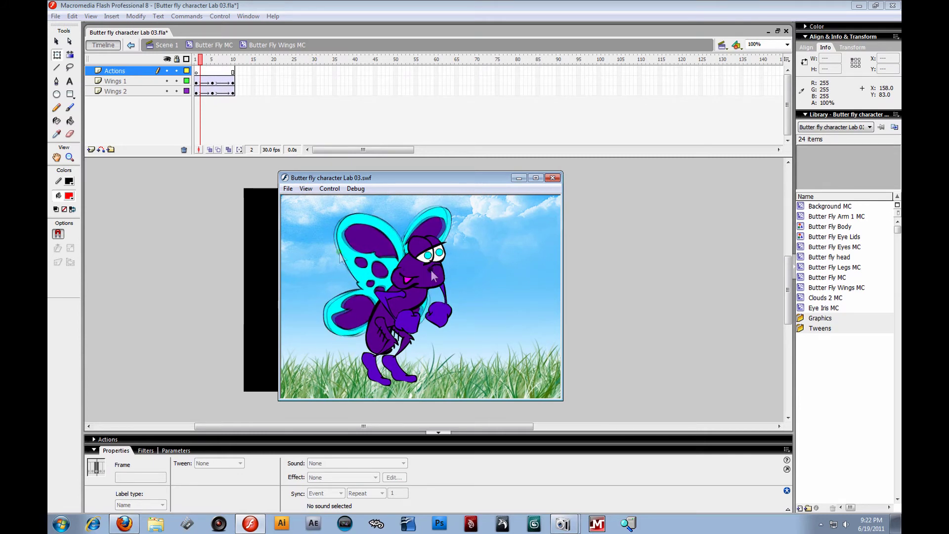
{"action": "left_click", "coordinate": [554, 178]}
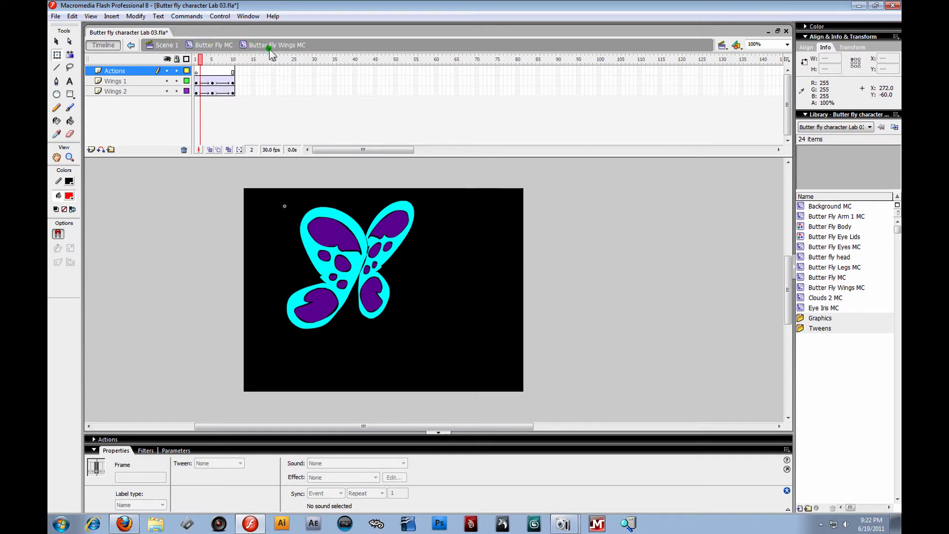
- Exit the wings movie clip through the Butter Fly MC timeline back to Scene 1
{"action": "left_click", "coordinate": [227, 45]}
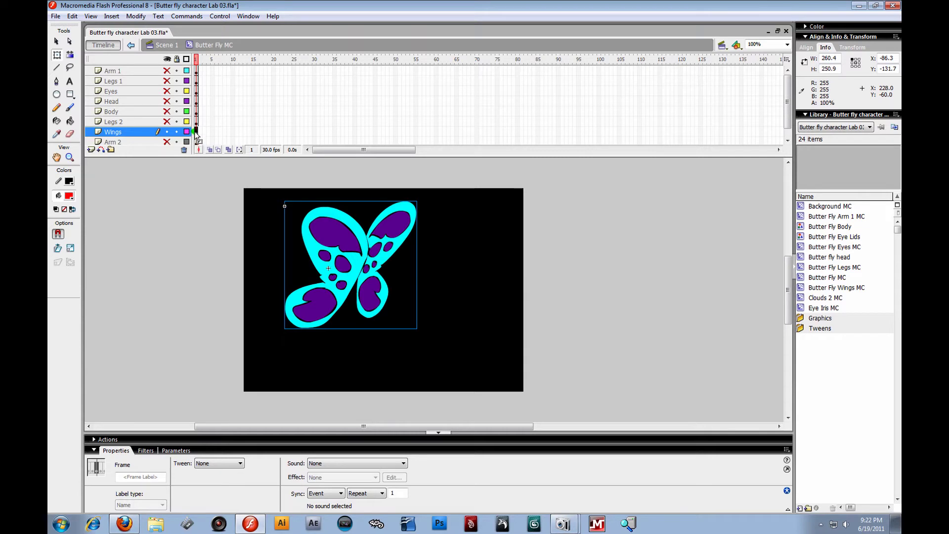
{"action": "left_click", "coordinate": [186, 91]}
{"action": "left_click", "coordinate": [352, 253]}
{"action": "left_click", "coordinate": [71, 16]}
{"action": "left_click", "coordinate": [171, 44]}
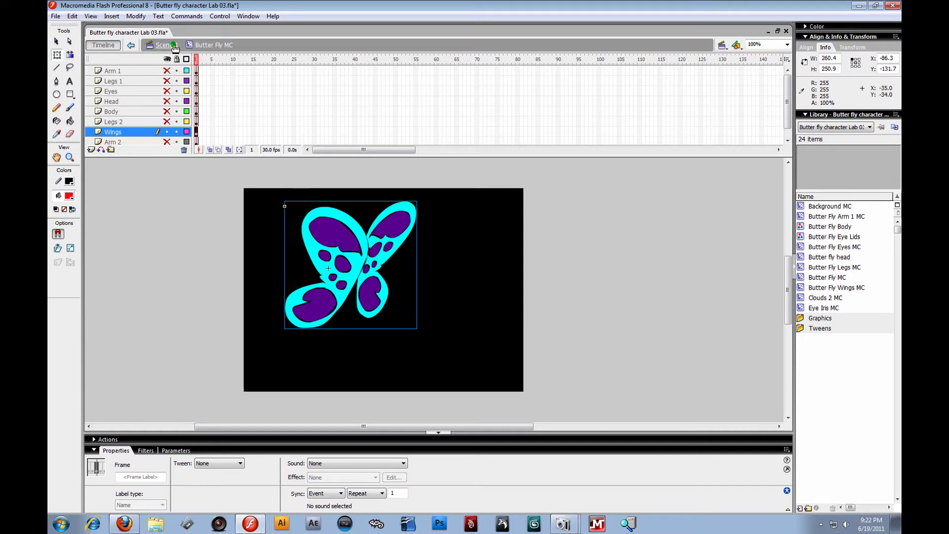
{"action": "left_click", "coordinate": [173, 46]}
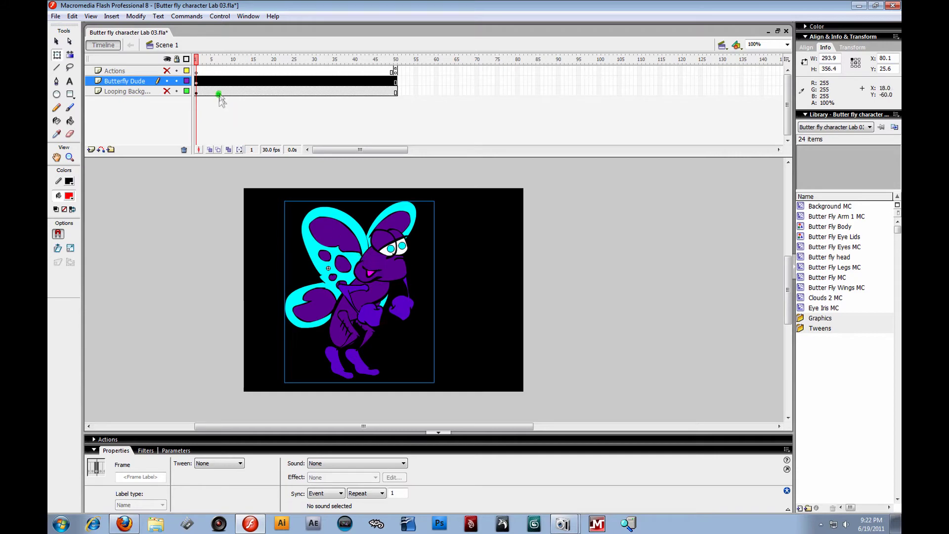
- Scrub the Scene 1 timeline from frame 1 to frame 50 and select the butterfly instance
{"action": "left_click", "coordinate": [197, 81]}
{"action": "left_click_drag", "start_coordinate": [340, 270], "coordinate": [358, 262]}
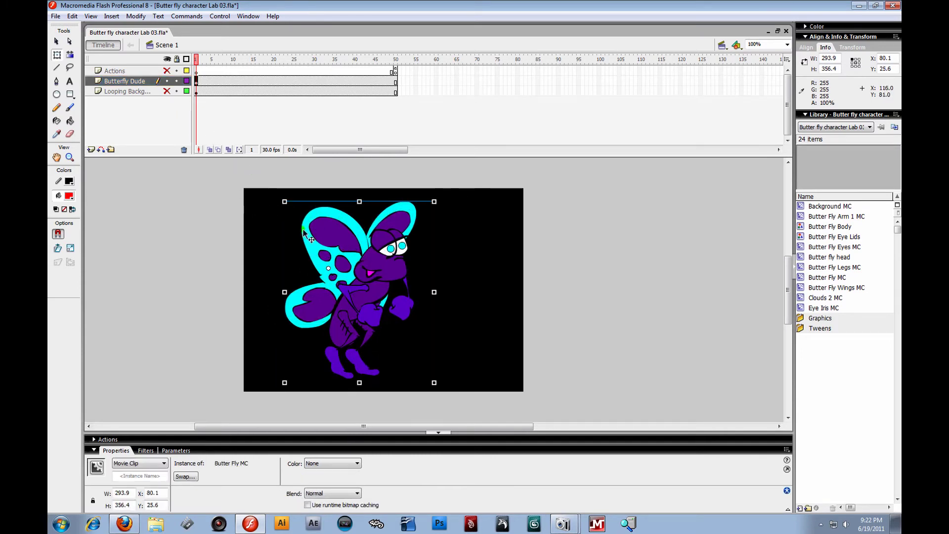
{"action": "left_click", "coordinate": [196, 59]}
{"action": "left_click_drag", "start_coordinate": [198, 60], "coordinate": [402, 91]}
{"action": "left_click", "coordinate": [365, 276]}
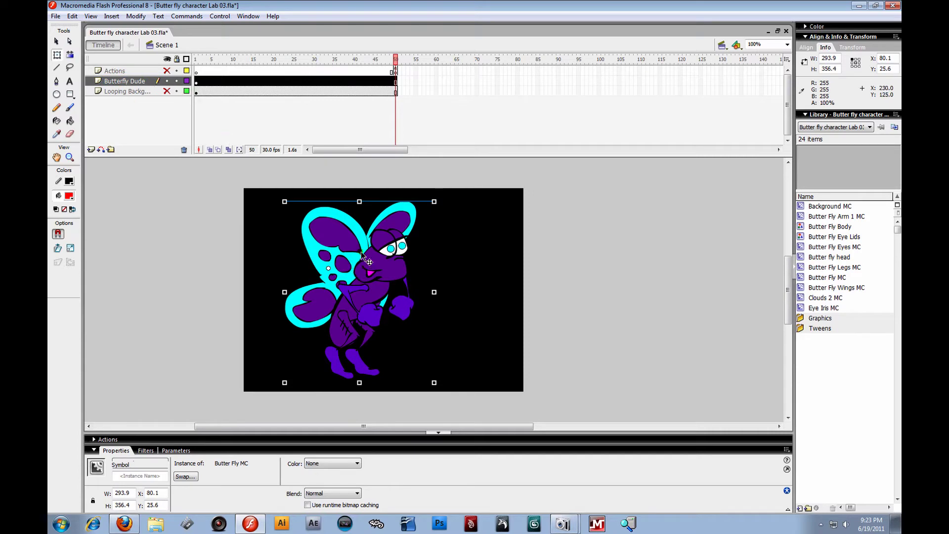
- Open the wings movie clip through Butter Fly MC and scrub its timeline to examine the ten-frame flap
{"action": "double_click", "coordinate": [360, 251]}
{"action": "left_click", "coordinate": [197, 58]}
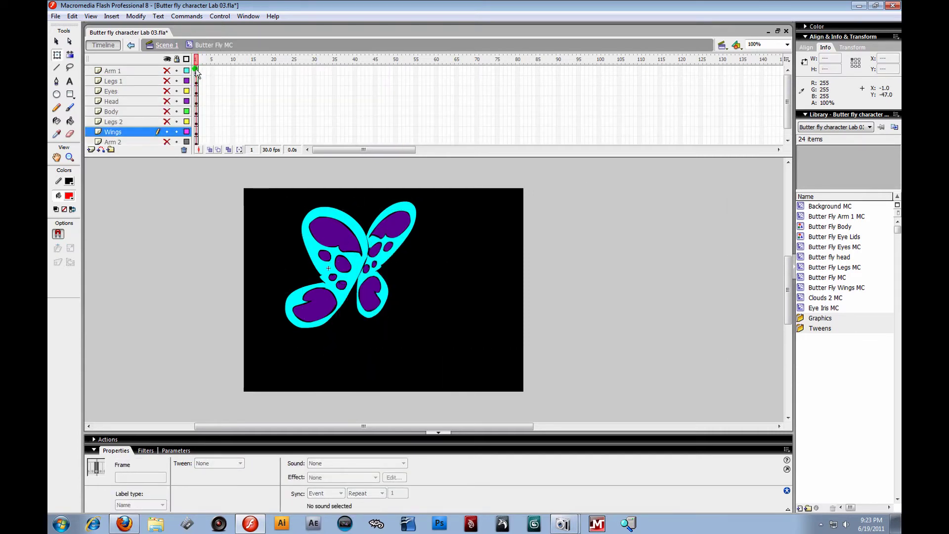
{"action": "left_click", "coordinate": [197, 133]}
{"action": "double_click", "coordinate": [354, 245]}
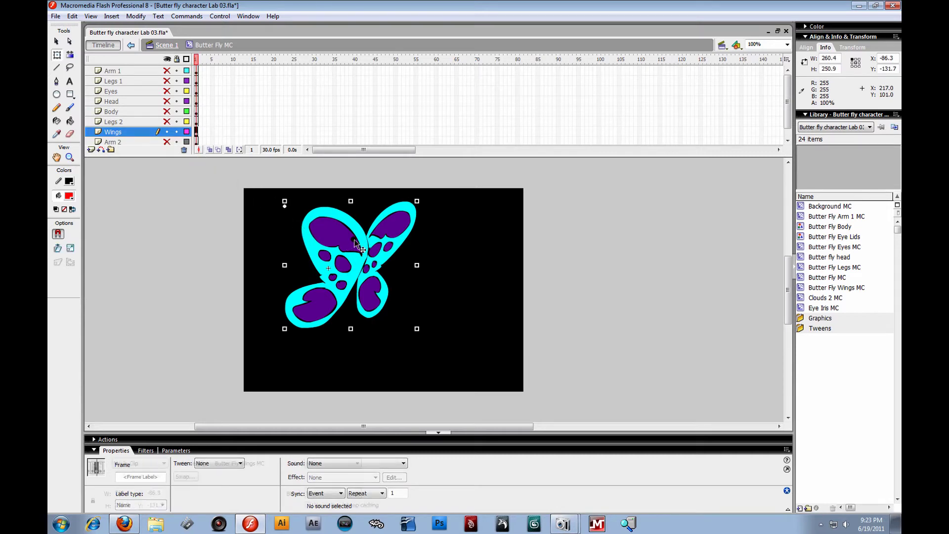
{"action": "left_click", "coordinate": [197, 71]}
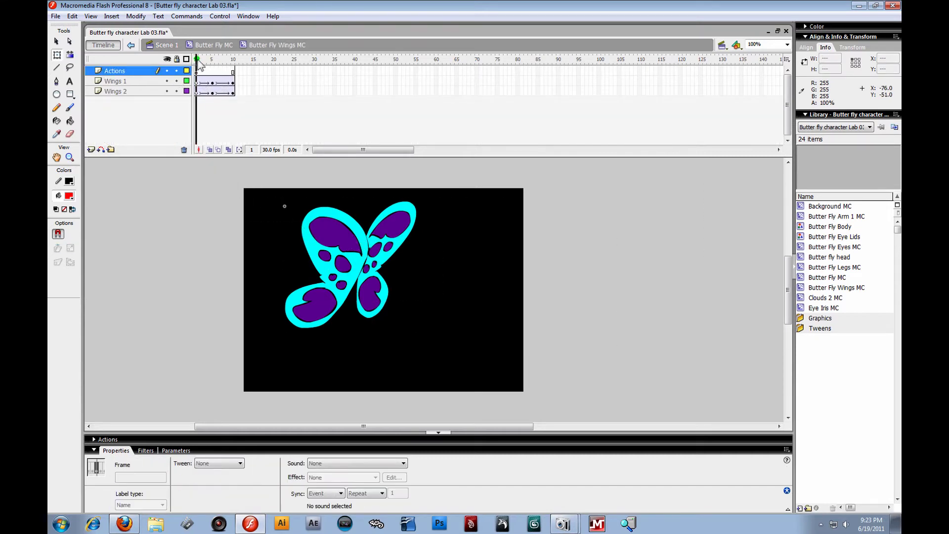
{"action": "left_click", "coordinate": [232, 70]}
{"action": "key", "text": "F6"}
{"action": "left_click_drag", "start_coordinate": [233, 58], "coordinate": [265, 87]}
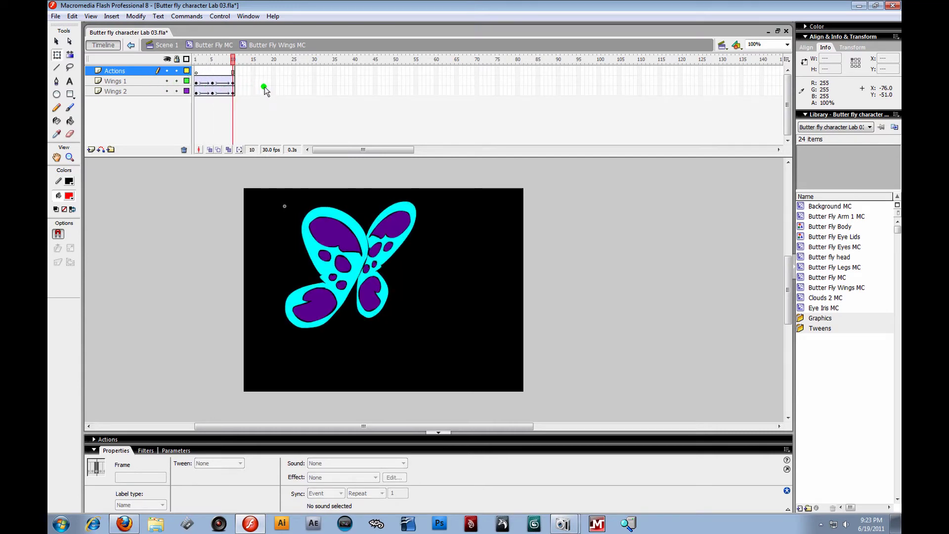
- Return to Butter Fly MC, make all of its layers visible, and select the wings instance
{"action": "left_click", "coordinate": [214, 47]}
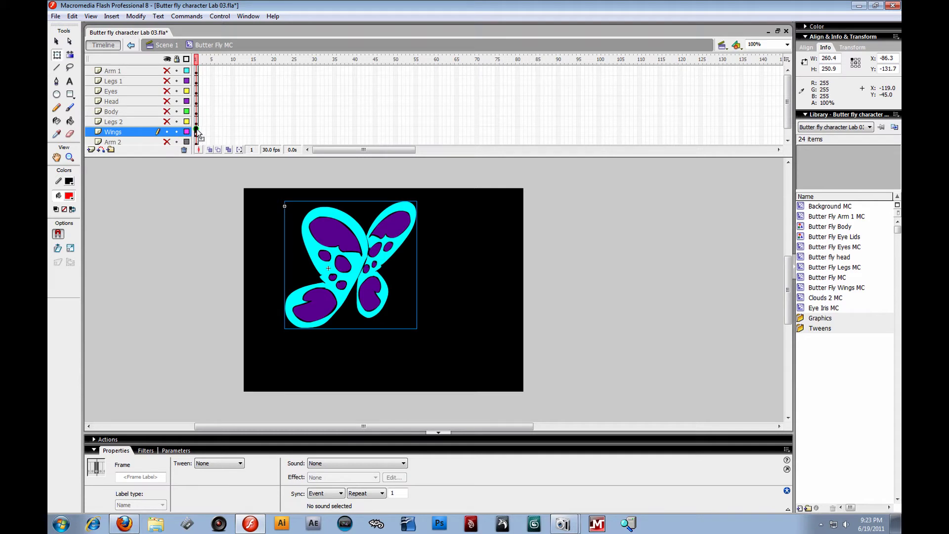
{"action": "left_click", "coordinate": [168, 58]}
{"action": "left_click", "coordinate": [167, 58]}
{"action": "left_click", "coordinate": [192, 259]}
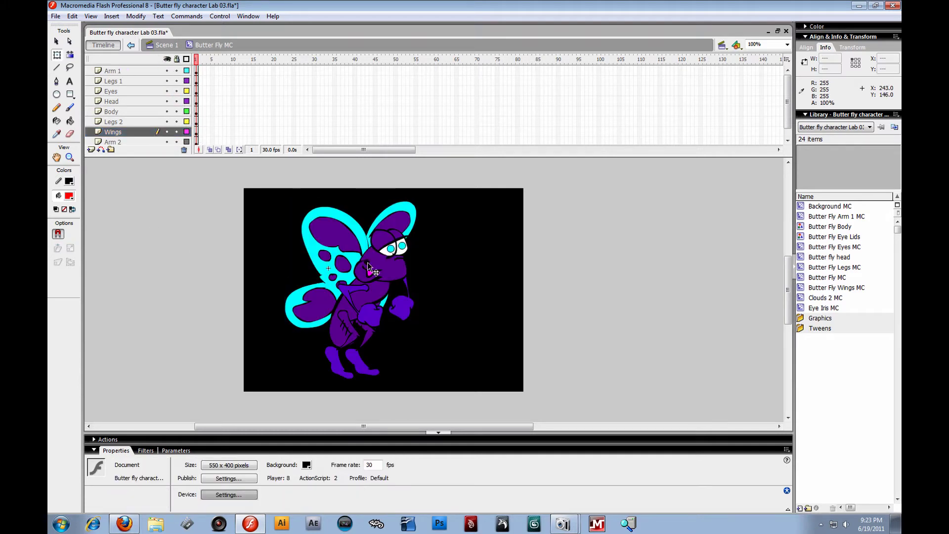
{"action": "left_click", "coordinate": [367, 257]}
{"action": "left_click", "coordinate": [297, 247]}
{"action": "left_click", "coordinate": [306, 238]}
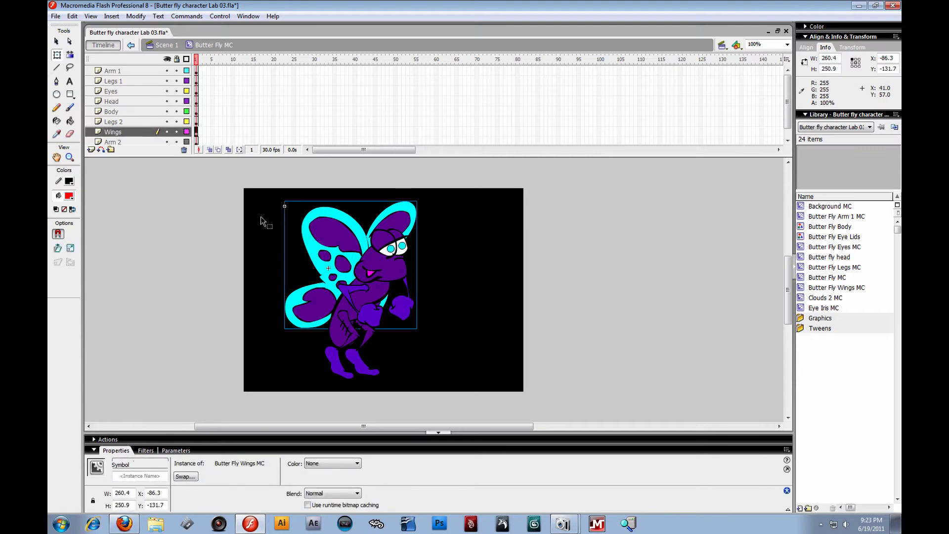
- Return to Scene 1, preview the published movie in Flash format to check the flapping wings, and close the preview
{"action": "left_click", "coordinate": [168, 45]}
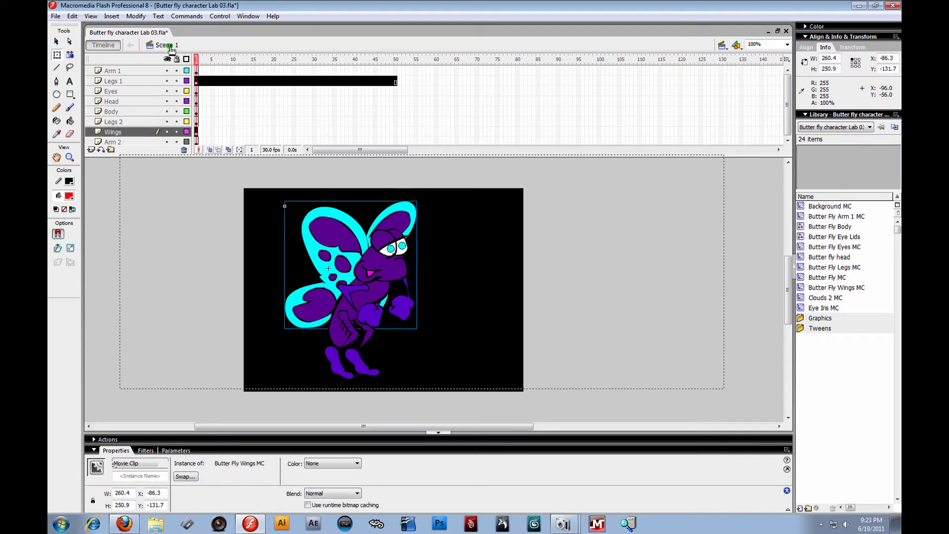
{"action": "left_click", "coordinate": [55, 15]}
{"action": "mouse_move", "coordinate": [75, 207]}
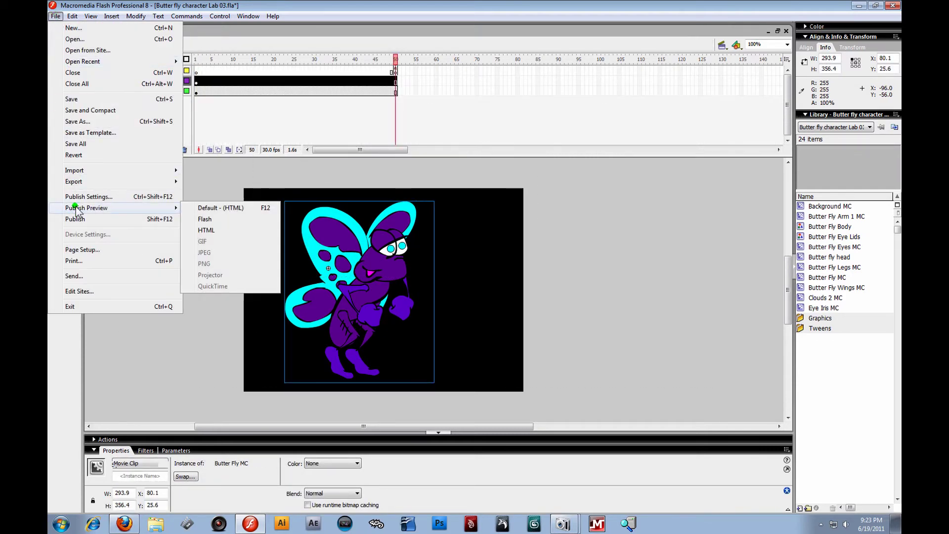
{"action": "left_click", "coordinate": [205, 219]}
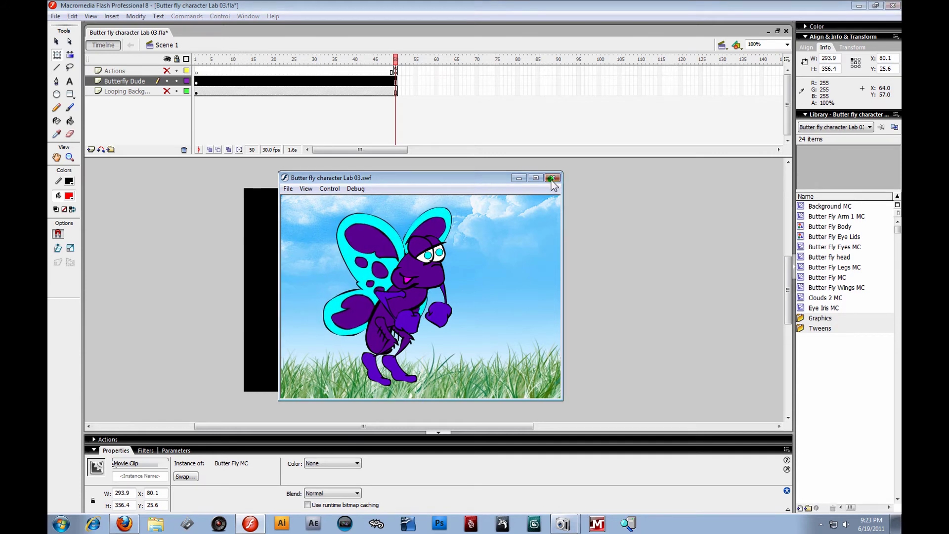
{"action": "key", "text": "ctrl+w"}
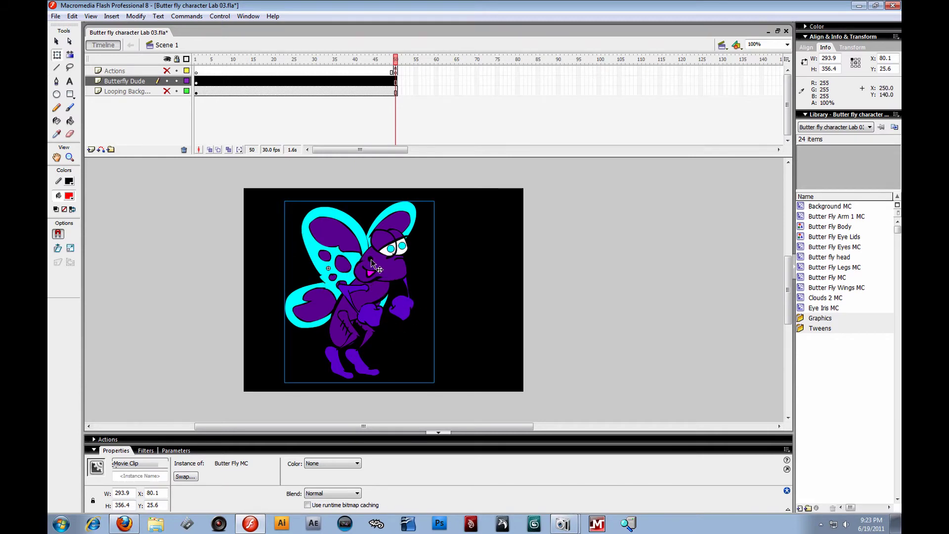
- Open the butterfly instance for editing from Scene 1 and select its front arm on the Arm 1 layer
{"action": "left_click", "coordinate": [180, 287]}
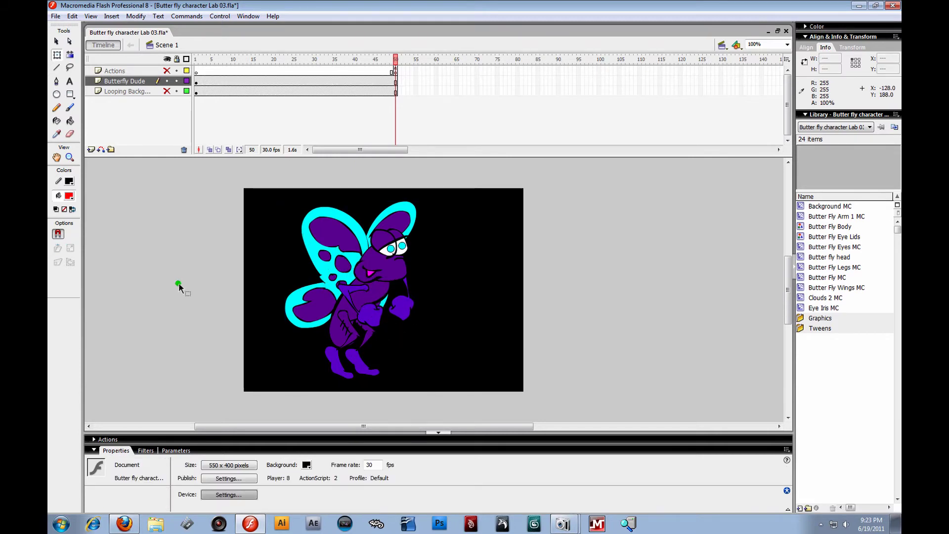
{"action": "left_click", "coordinate": [368, 271]}
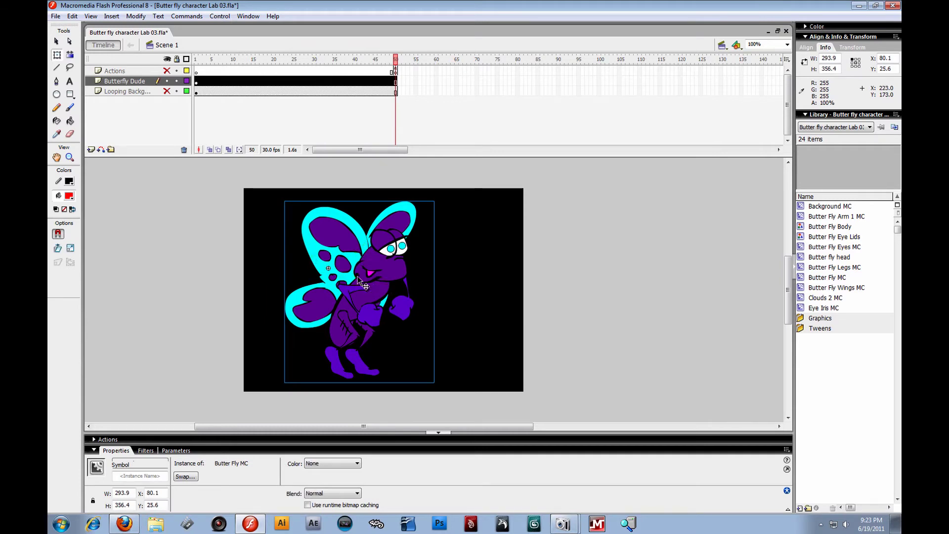
{"action": "double_click", "coordinate": [372, 272]}
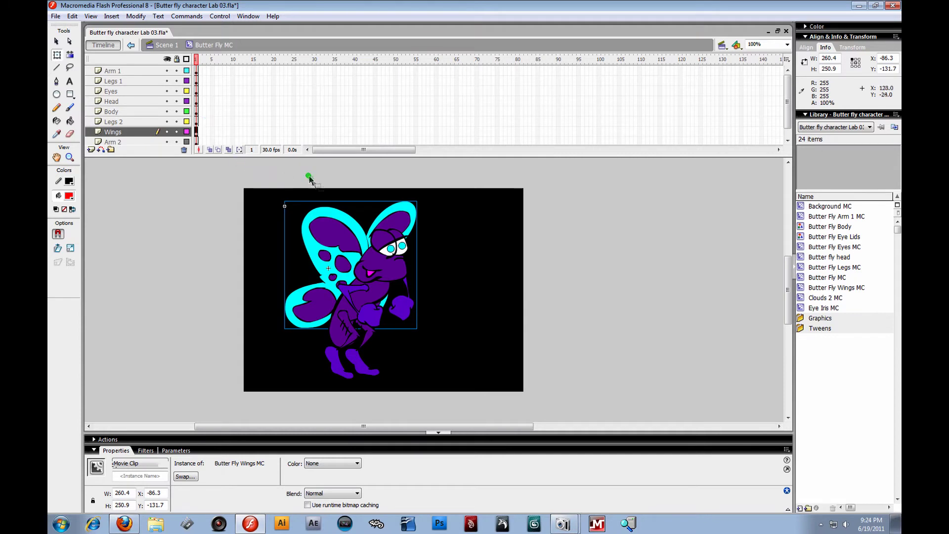
{"action": "left_click", "coordinate": [357, 288]}
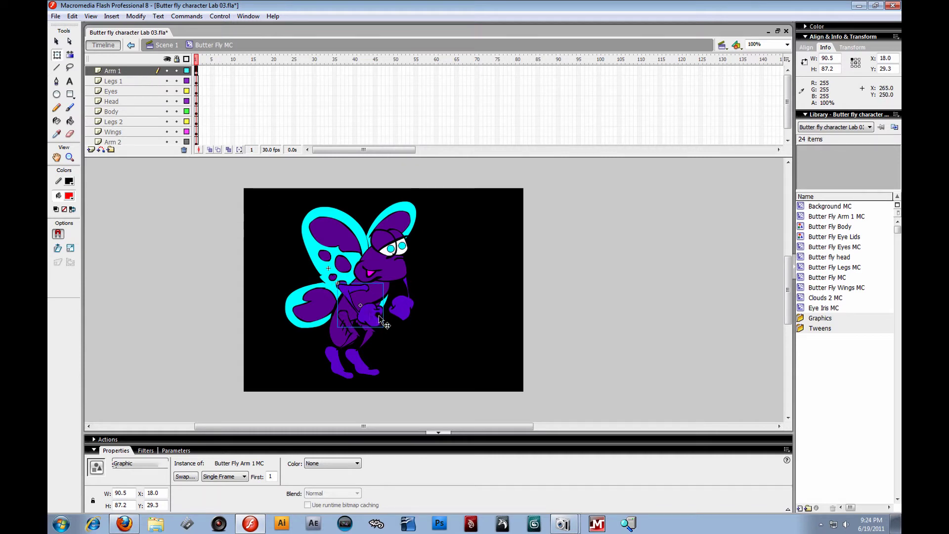
- Try to move the front arm down and back with Free Transform, and undo the move
{"action": "left_click", "coordinate": [57, 55]}
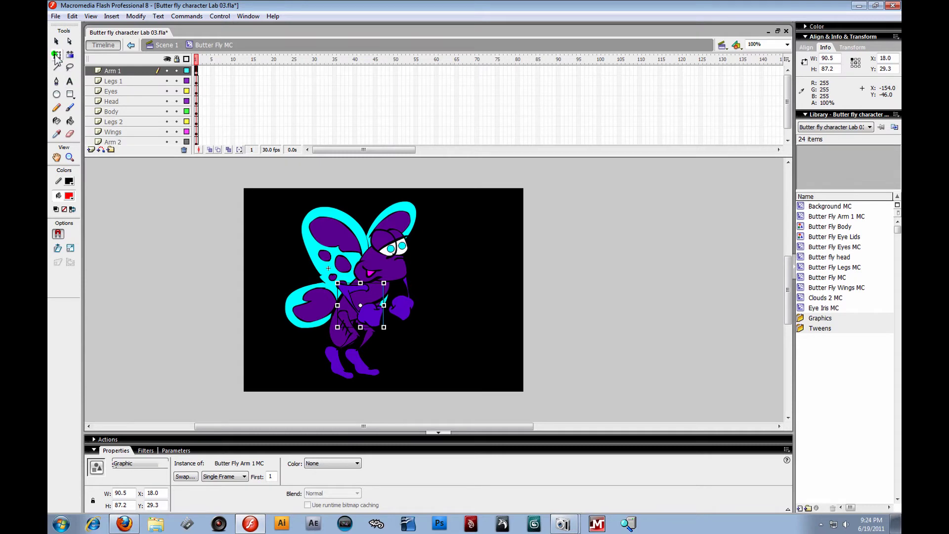
{"action": "left_click_drag", "start_coordinate": [386, 278], "coordinate": [401, 318]}
{"action": "left_click", "coordinate": [247, 292]}
{"action": "left_click", "coordinate": [356, 291]}
{"action": "left_click_drag", "start_coordinate": [355, 290], "coordinate": [344, 299]}
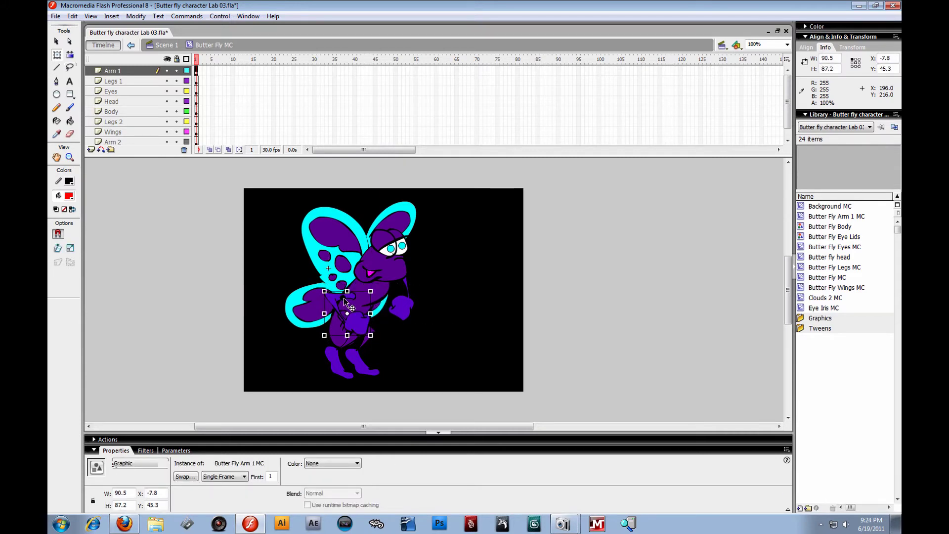
{"action": "key", "text": "ctrl+z"}
- Change the front arm instance's behavior from Graphic to Movie Clip and open it for editing
{"action": "left_click", "coordinate": [163, 464]}
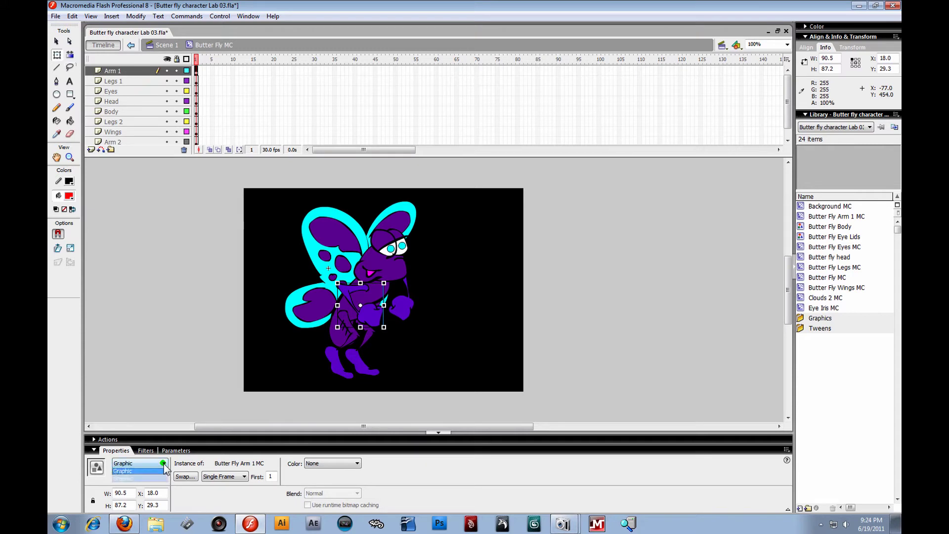
{"action": "left_click", "coordinate": [144, 470]}
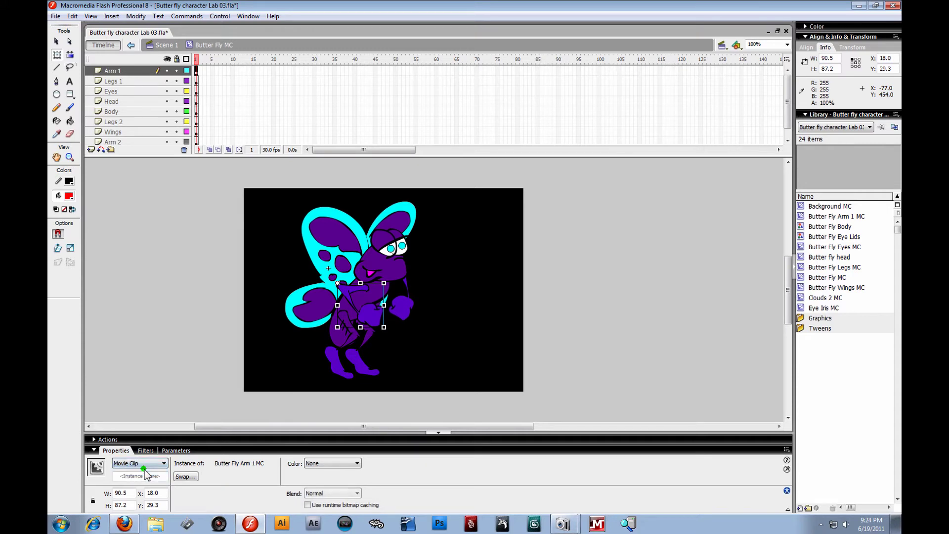
{"action": "double_click", "coordinate": [360, 291]}
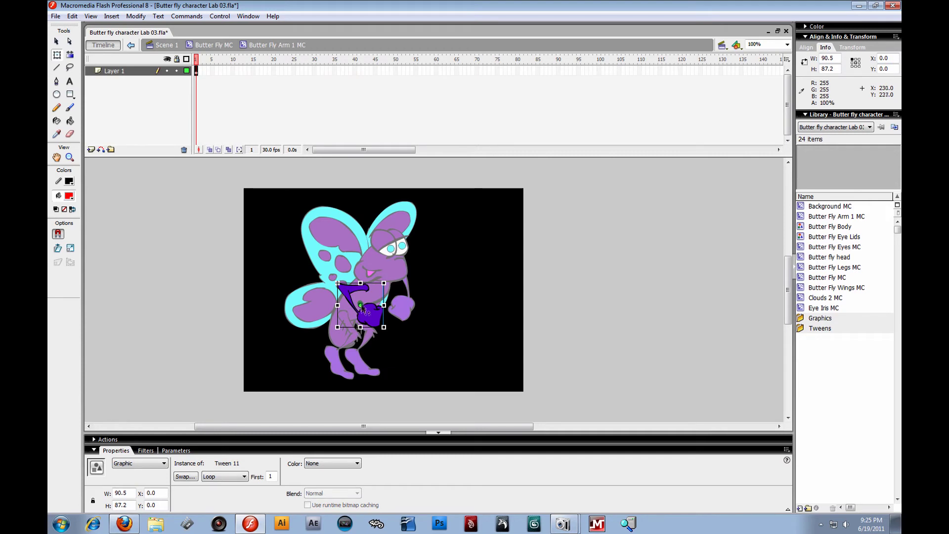
- Insert a keyframe at frame 5 of the arm's Layer 1 and create a motion tween leading to it
{"action": "mouse_move", "coordinate": [364, 307]}
{"action": "left_mouse_down"}
{"action": "mouse_move", "coordinate": [381, 328]}
{"action": "mouse_move", "coordinate": [374, 300]}
{"action": "left_mouse_up"}
{"action": "left_click_drag", "start_coordinate": [197, 74], "coordinate": [228, 75]}
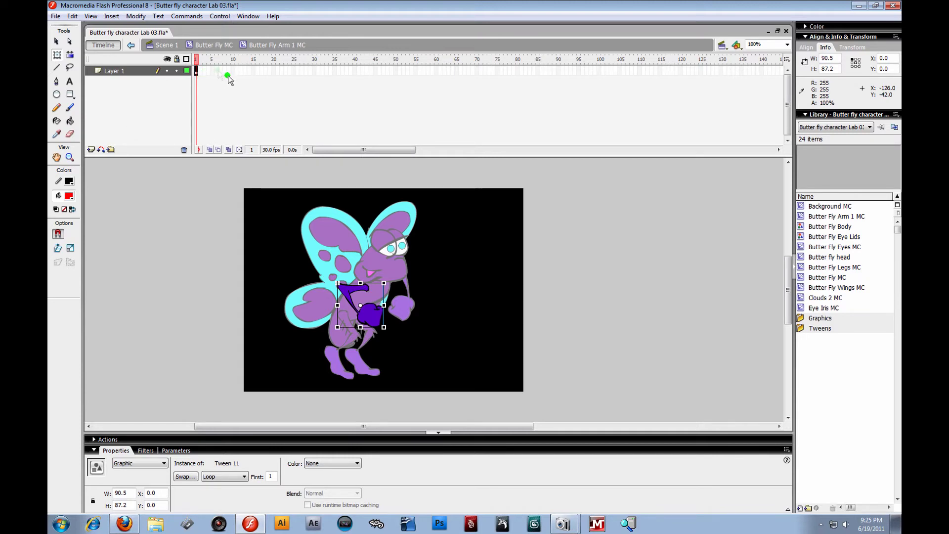
{"action": "left_click", "coordinate": [201, 70]}
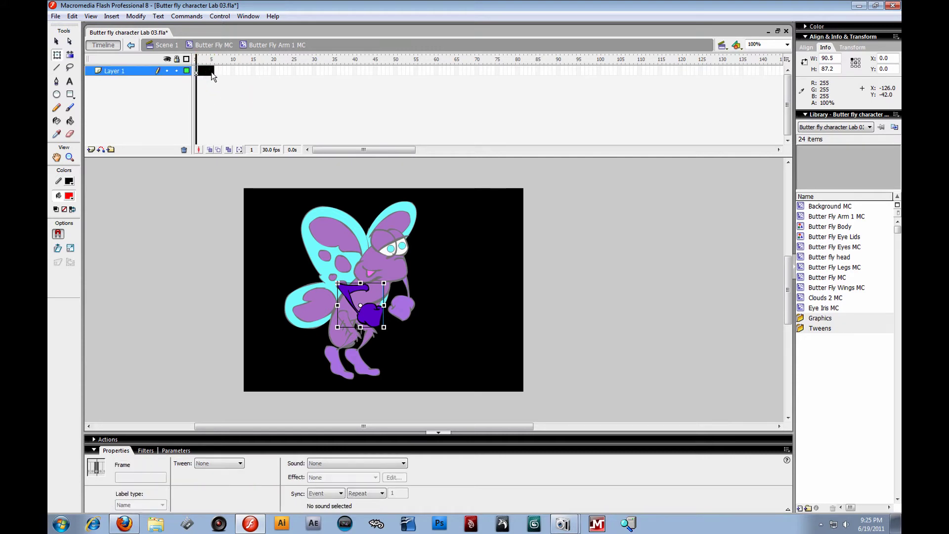
{"action": "right_click", "coordinate": [211, 72]}
{"action": "left_click", "coordinate": [247, 121]}
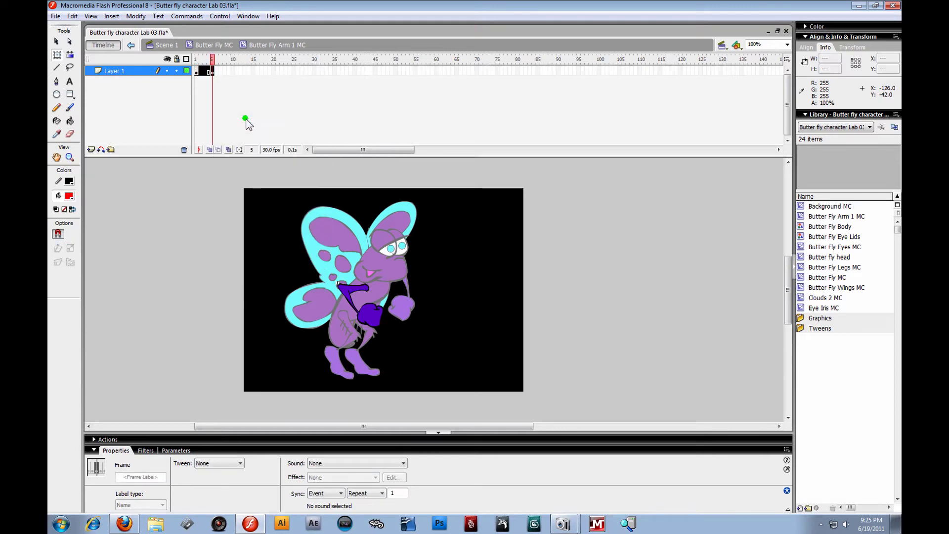
{"action": "right_click", "coordinate": [210, 72]}
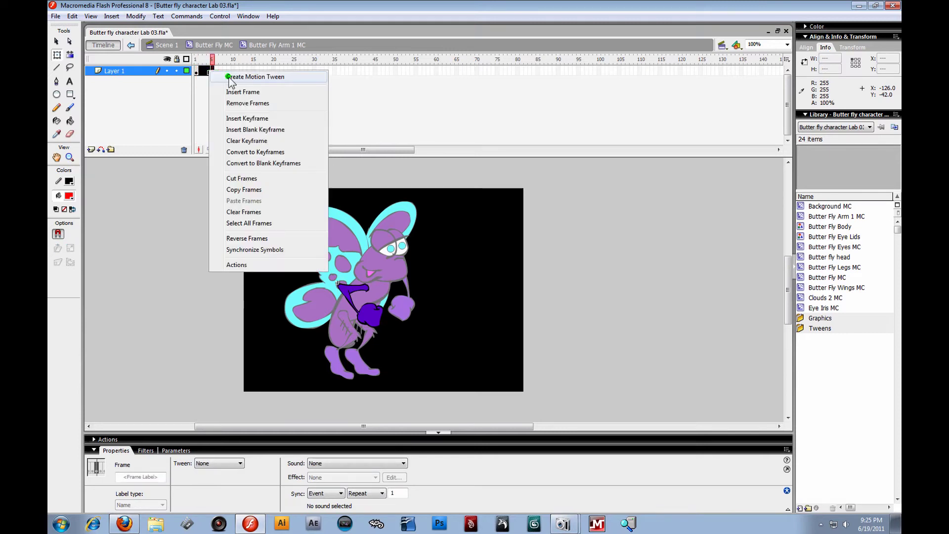
{"action": "left_click", "coordinate": [230, 78]}
- Insert a keyframe at frame 10 of the arm's Layer 1 and scrub back through frame 5 to frame 1
{"action": "left_click", "coordinate": [228, 74]}
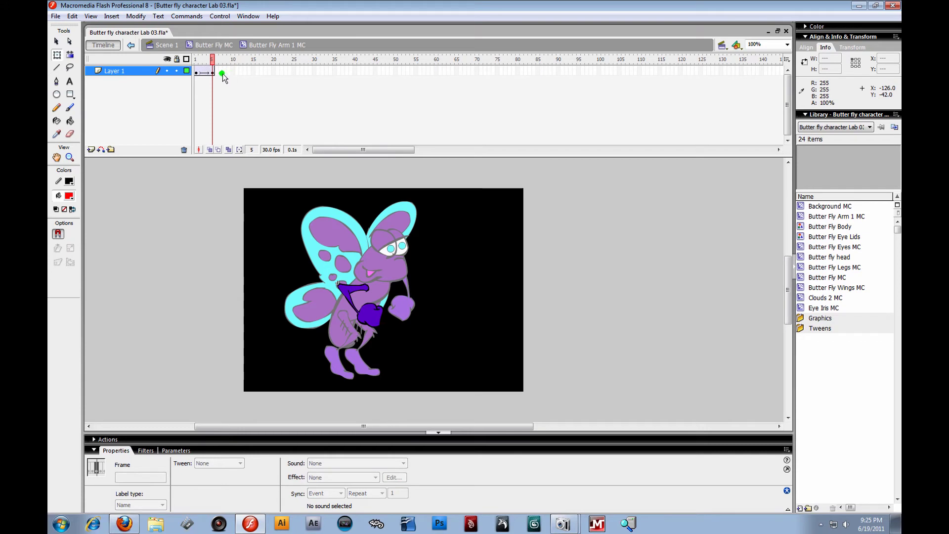
{"action": "left_click_drag", "start_coordinate": [217, 73], "coordinate": [228, 74]}
{"action": "left_click", "coordinate": [232, 73]}
{"action": "key", "text": "F6"}
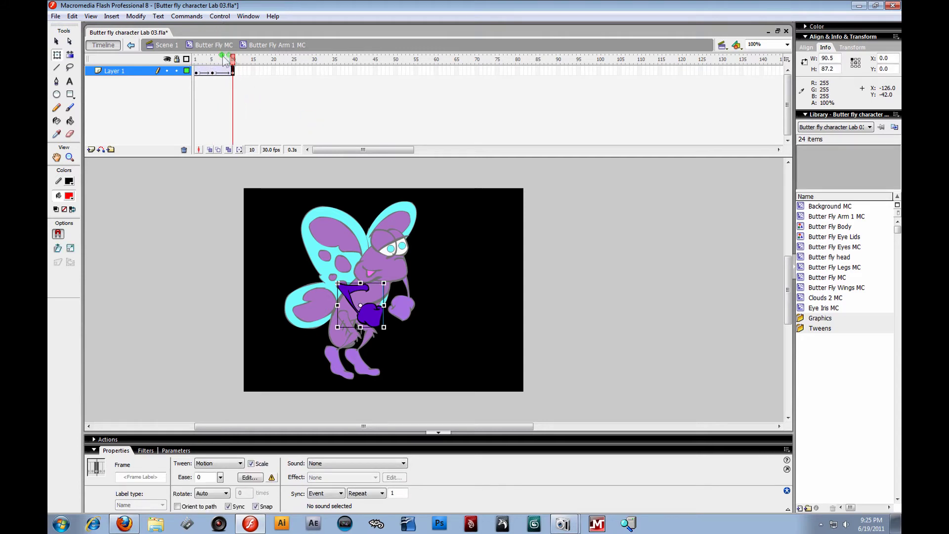
{"action": "left_click_drag", "start_coordinate": [235, 60], "coordinate": [216, 92]}
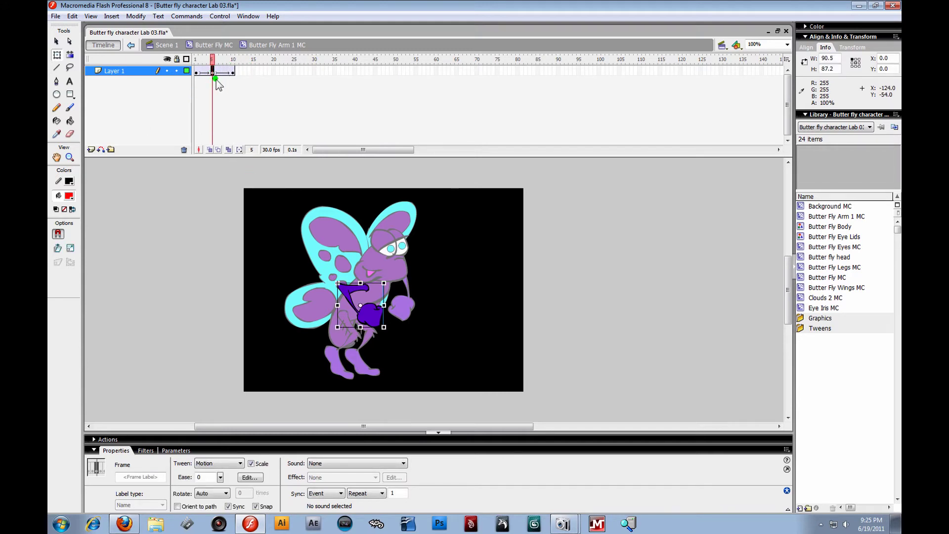
{"action": "left_click", "coordinate": [198, 72]}
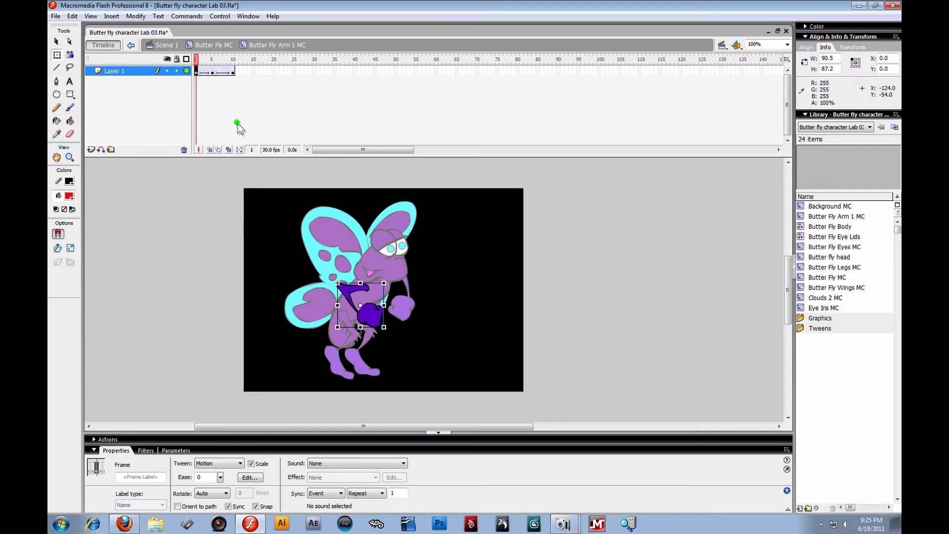
- Undo the keyframes and motion tweens added to the arm clip, back to its single starting frame
{"action": "key", "text": "ctrl+z"}
{"action": "key", "text": "ctrl+z"}
{"action": "key", "text": "ctrl+z"}
{"action": "key", "text": "ctrl+z"}
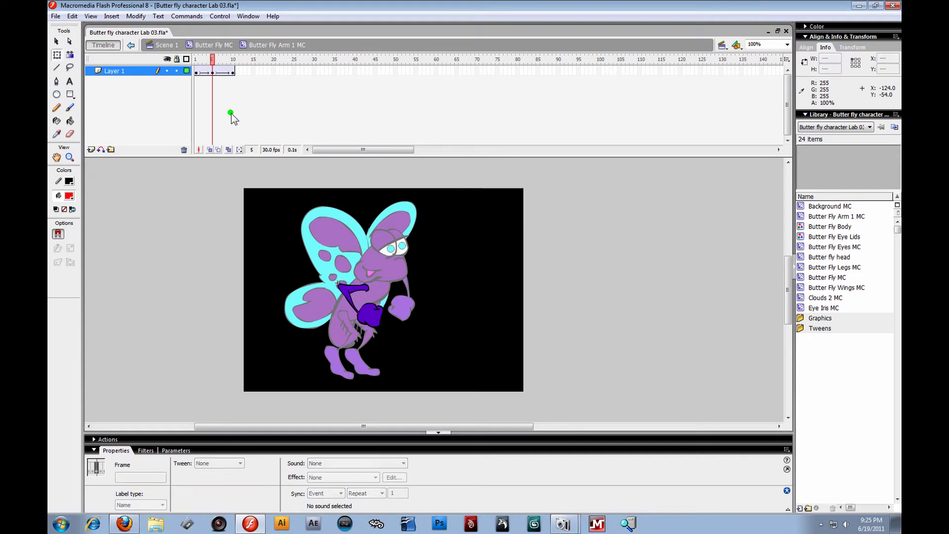
{"action": "key", "text": "ctrl+z"}
{"action": "key", "text": "ctrl+z"}
{"action": "key", "text": "ctrl+z"}
{"action": "key", "text": "ctrl+z"}
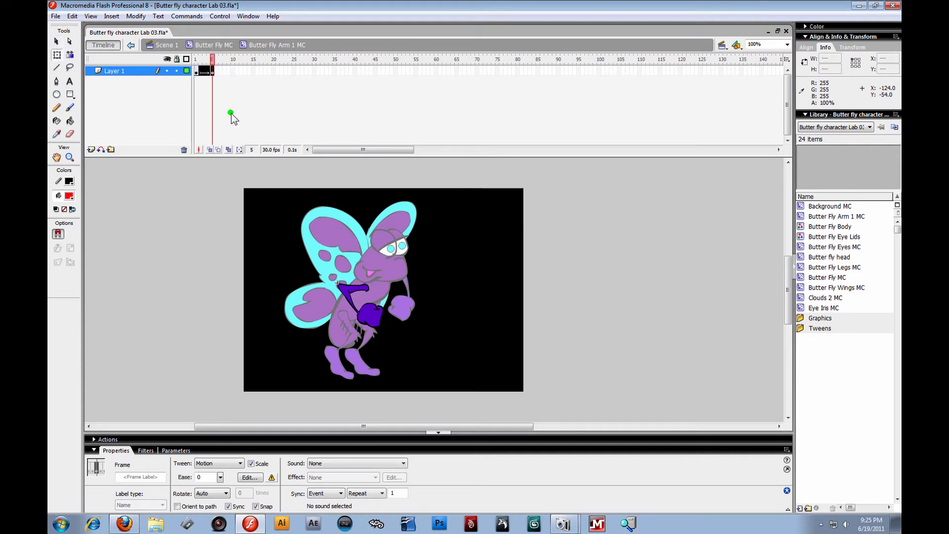
- Move the arm's transformation point to its shoulder joint at frame 1 with Free Transform
{"action": "left_click", "coordinate": [197, 70]}
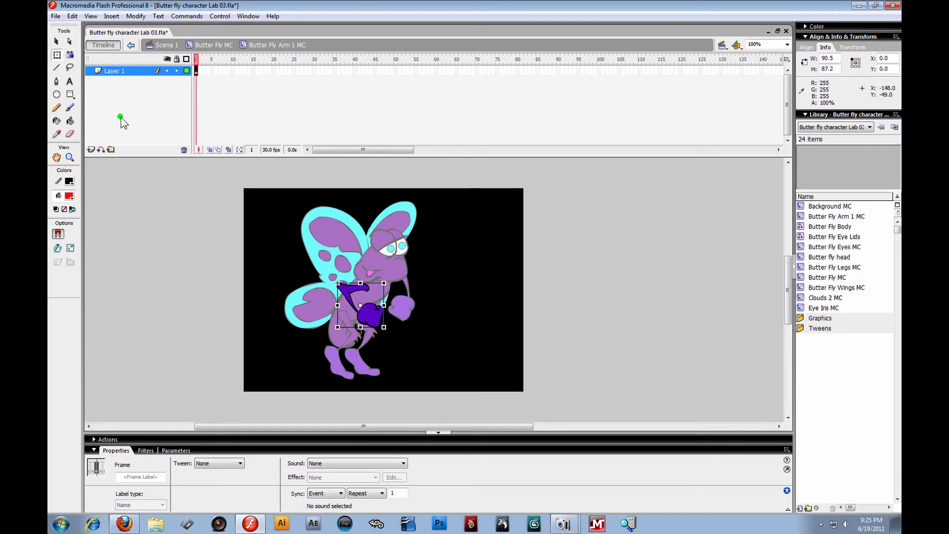
{"action": "left_click", "coordinate": [57, 55]}
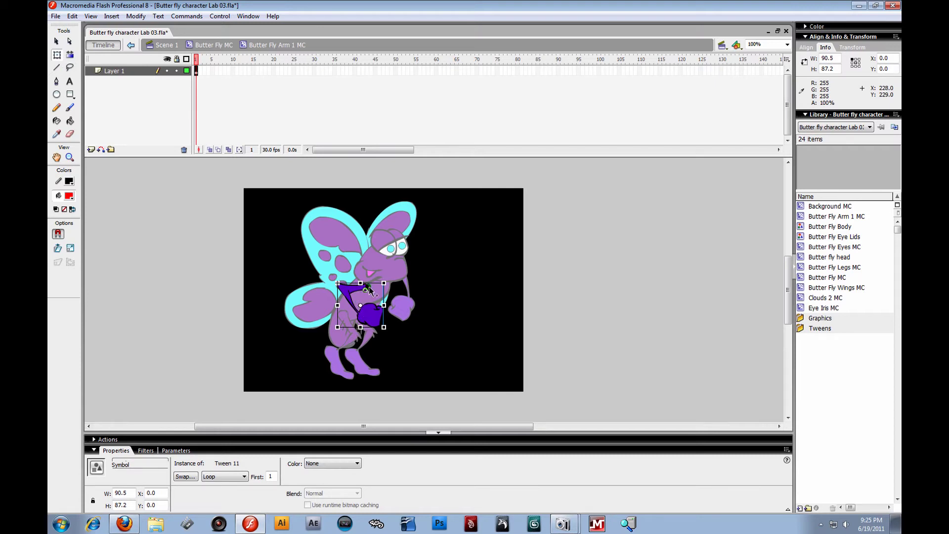
{"action": "left_click_drag", "start_coordinate": [370, 286], "coordinate": [368, 287]}
- Insert a keyframe at frame 5 of Layer 1 in the arm movie clip
{"action": "left_click", "coordinate": [212, 70]}
{"action": "left_click", "coordinate": [211, 71]}
{"action": "right_click", "coordinate": [213, 72]}
{"action": "left_click", "coordinate": [261, 121]}
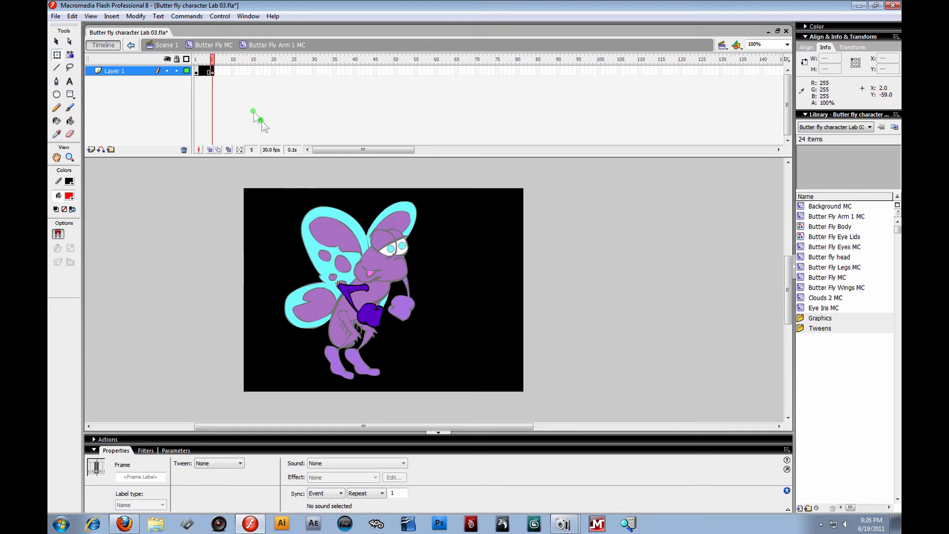
- Create a motion tween between frames 1 and 5 of Layer 1 and insert a keyframe at frame 10
{"action": "right_click", "coordinate": [207, 70]}
{"action": "left_click", "coordinate": [237, 78]}
{"action": "left_click", "coordinate": [232, 72]}
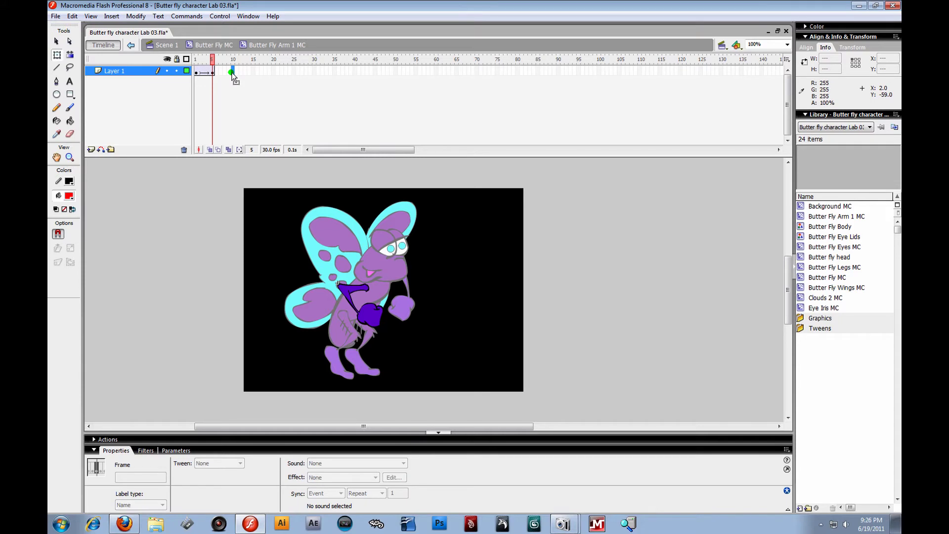
{"action": "key", "text": "F6"}
- Rotate the arm slightly upward about its shoulder at the frame 5 keyframe and scrub back to frame 1
{"action": "left_click_drag", "start_coordinate": [234, 58], "coordinate": [216, 74]}
{"action": "key", "text": "F6"}
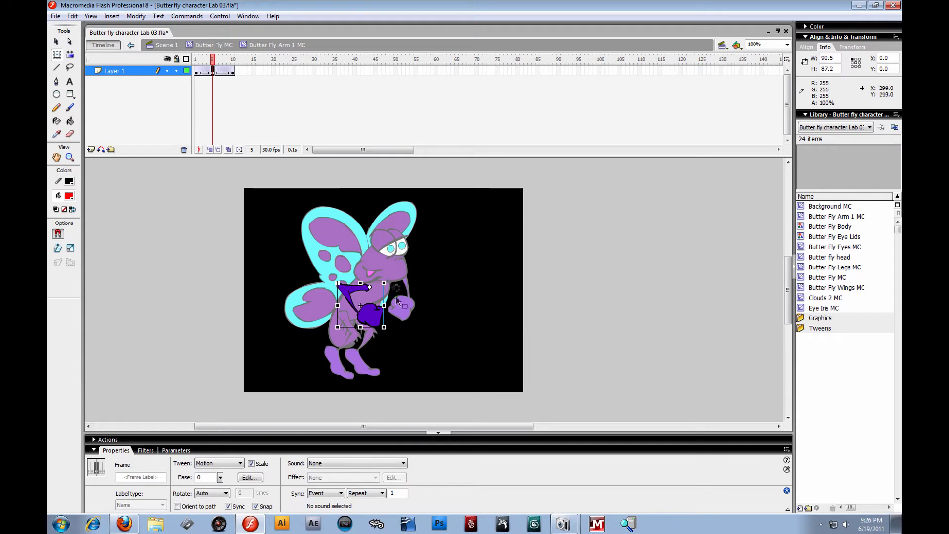
{"action": "mouse_move", "coordinate": [393, 281]}
{"action": "left_mouse_down"}
{"action": "mouse_move", "coordinate": [387, 269]}
{"action": "mouse_move", "coordinate": [399, 310]}
{"action": "mouse_move", "coordinate": [394, 269]}
{"action": "left_mouse_up"}
{"action": "left_click", "coordinate": [214, 71]}
{"action": "left_click", "coordinate": [210, 150]}
{"action": "left_click_drag", "start_coordinate": [216, 87], "coordinate": [196, 99]}
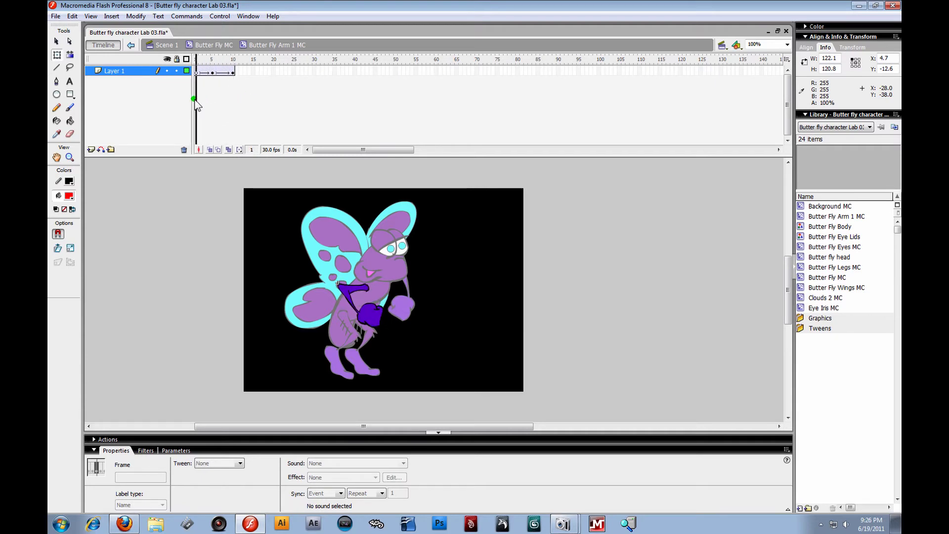
- Rename Layer 1 of the arm movie clip to "Arm"
{"action": "double_click", "coordinate": [117, 71]}
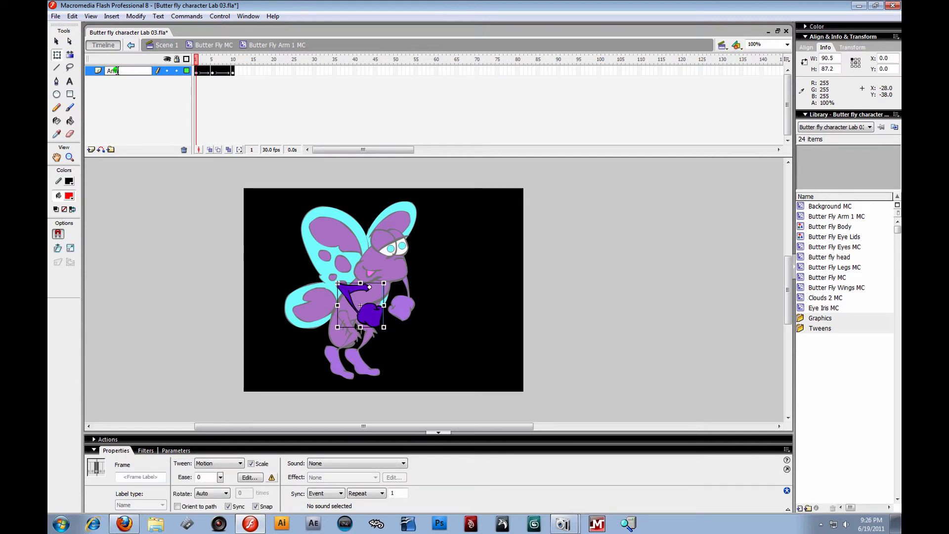
{"action": "type", "text": "Arm"}
{"action": "left_click", "coordinate": [115, 71]}
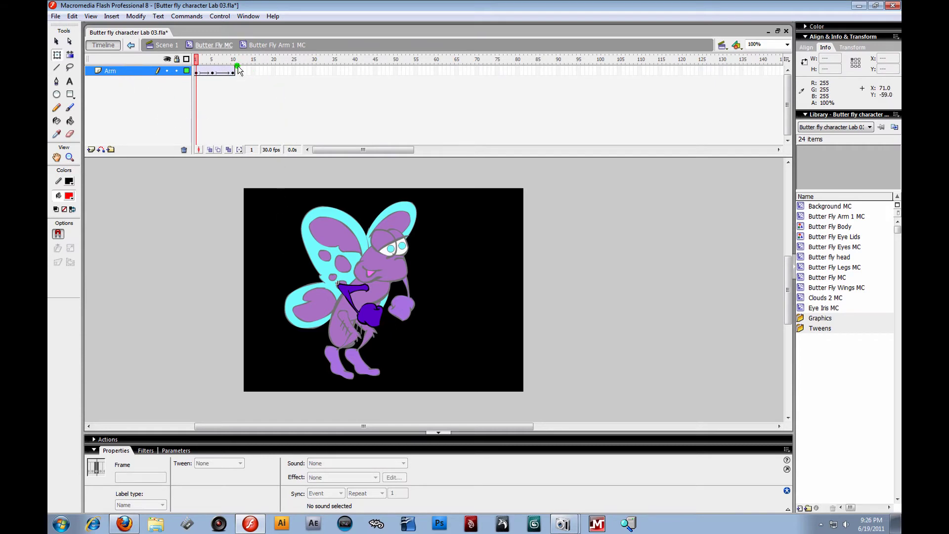
- Go up to Butter Fly MC and reopen the front arm clip to review its 10-frame timeline
{"action": "left_click", "coordinate": [221, 44]}
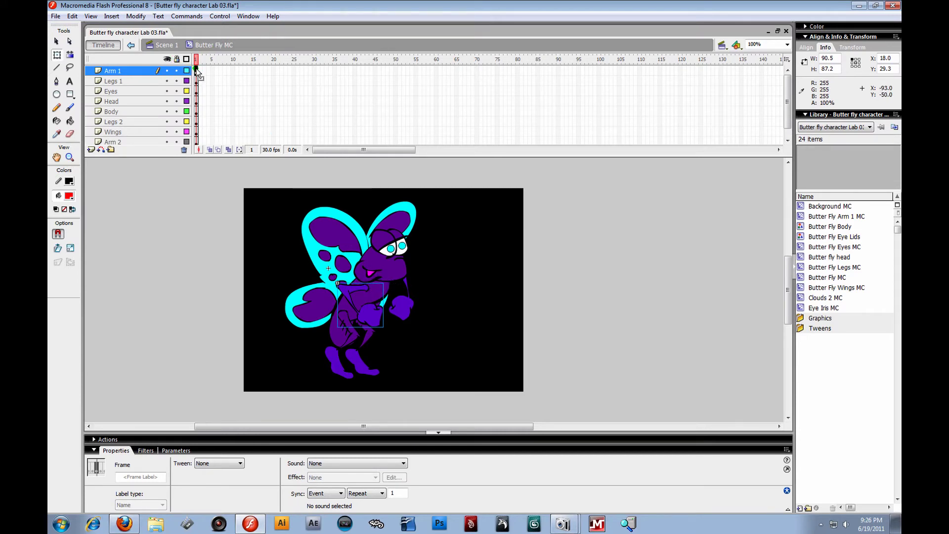
{"action": "double_click", "coordinate": [369, 295]}
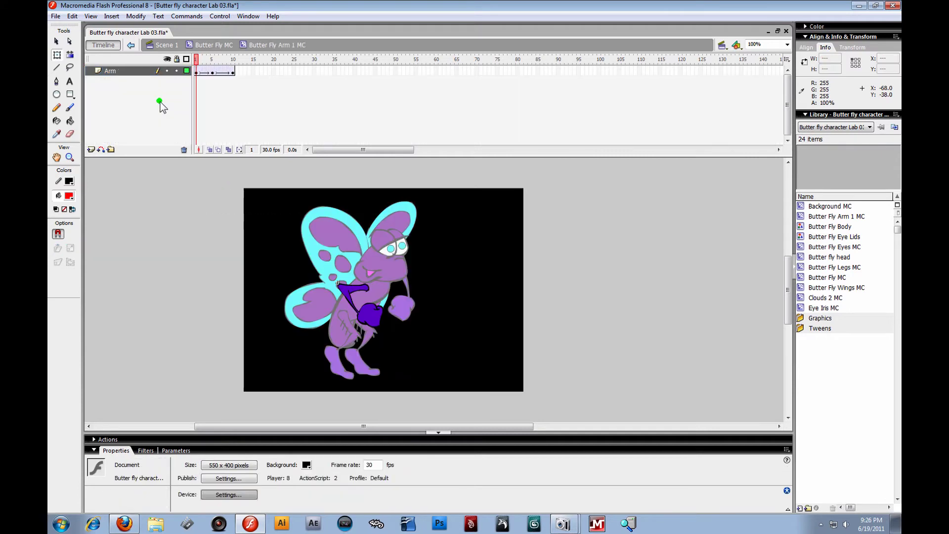
{"action": "left_click", "coordinate": [251, 70]}
{"action": "mouse_move", "coordinate": [196, 59]}
{"action": "left_mouse_down"}
{"action": "mouse_move", "coordinate": [235, 59]}
{"action": "mouse_move", "coordinate": [199, 60]}
{"action": "left_mouse_up"}
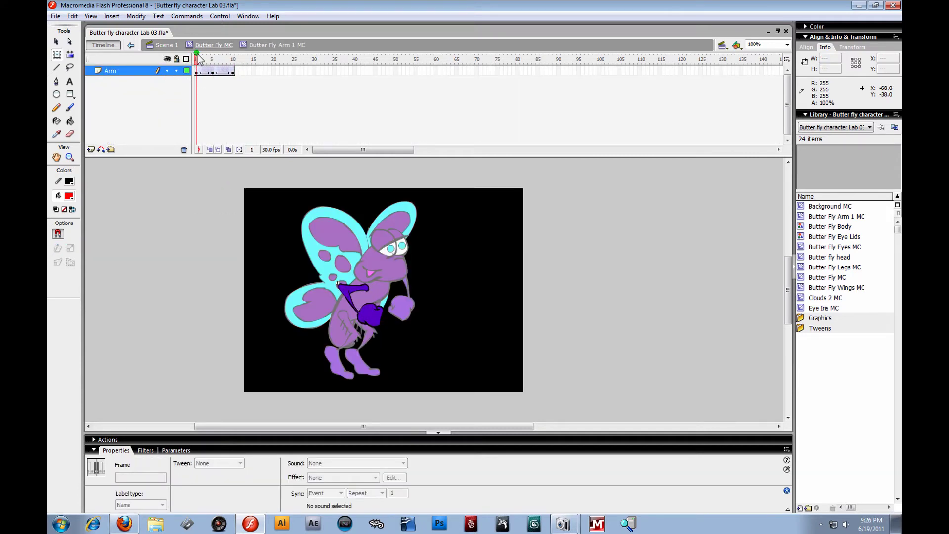
- Return to Scene 1 and run a publish preview of the movie to check the front arm's swing, then close it
{"action": "left_click", "coordinate": [218, 45]}
{"action": "left_click", "coordinate": [163, 45]}
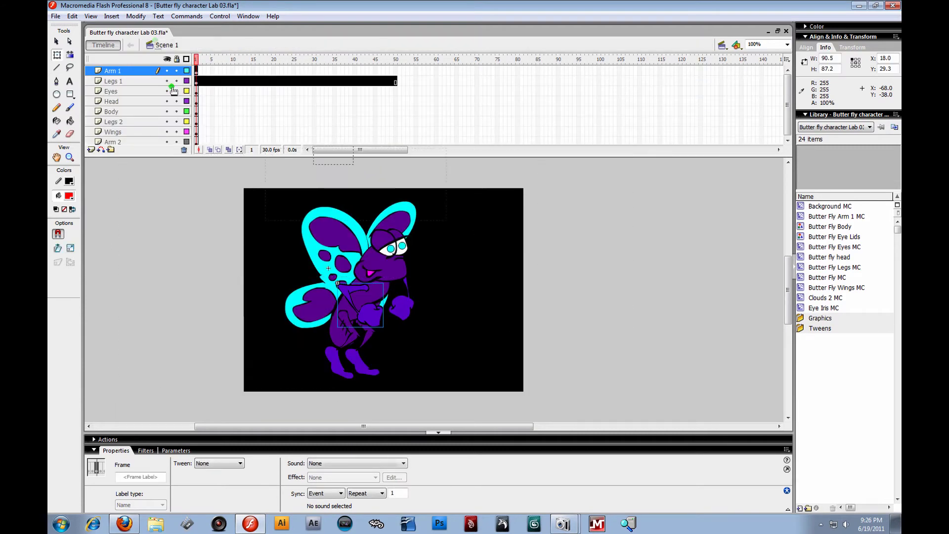
{"action": "left_click", "coordinate": [183, 227]}
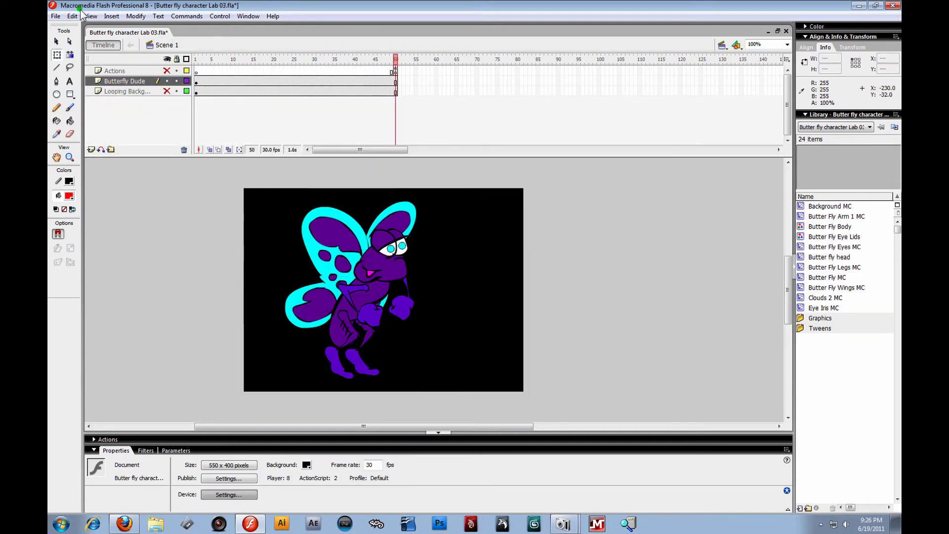
{"action": "left_click", "coordinate": [59, 16]}
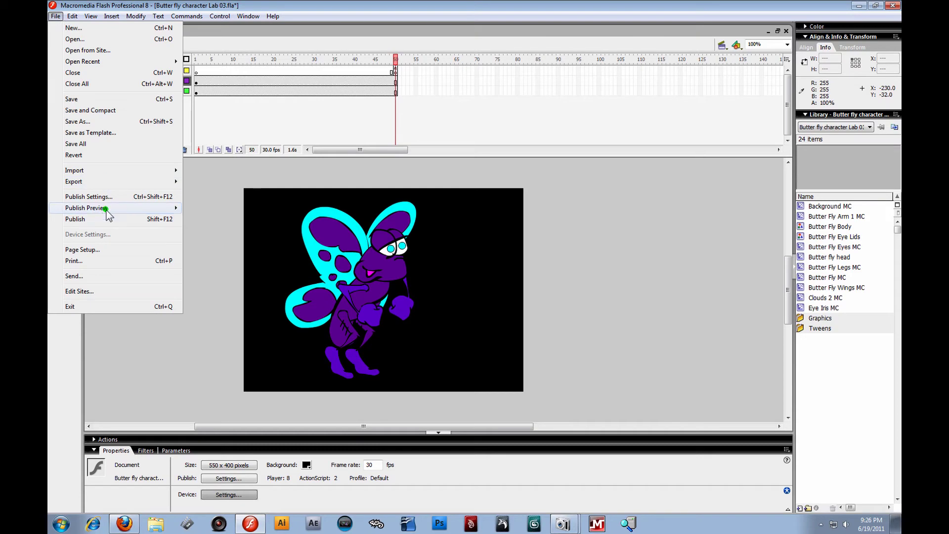
{"action": "mouse_move", "coordinate": [105, 208]}
{"action": "left_click", "coordinate": [204, 219]}
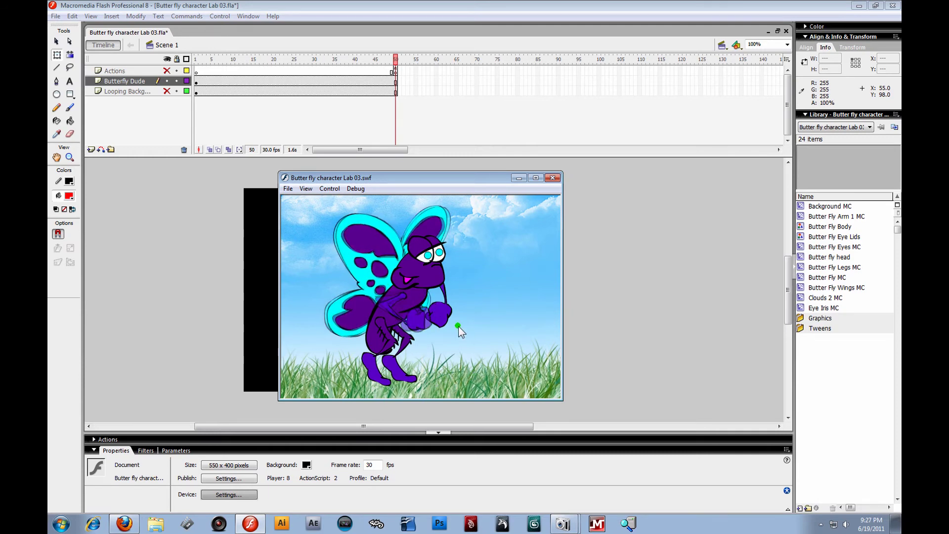
{"action": "key", "text": "ctrl+w"}
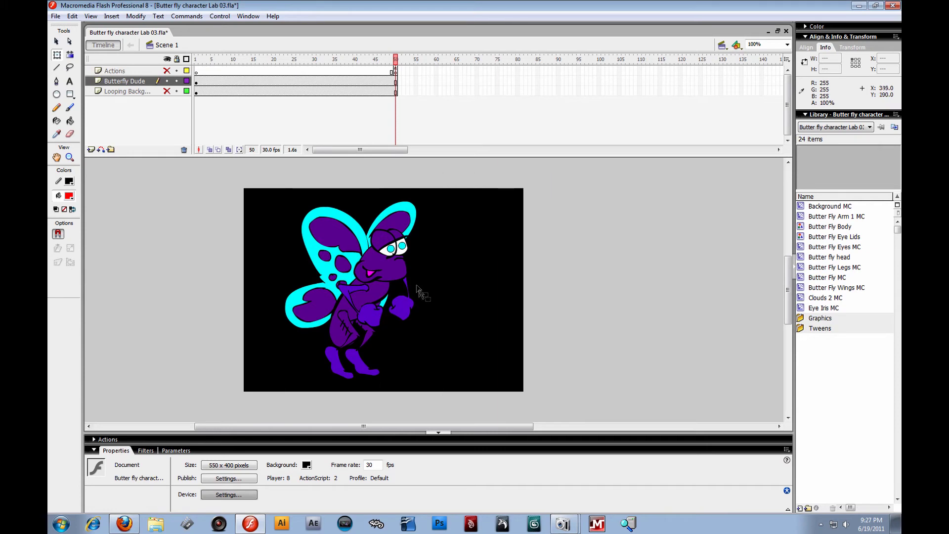
- Open Butter Fly MC and set the behavior of the back arm instance on the Arm 2 layer to Movie Clip
{"action": "left_click", "coordinate": [383, 274]}
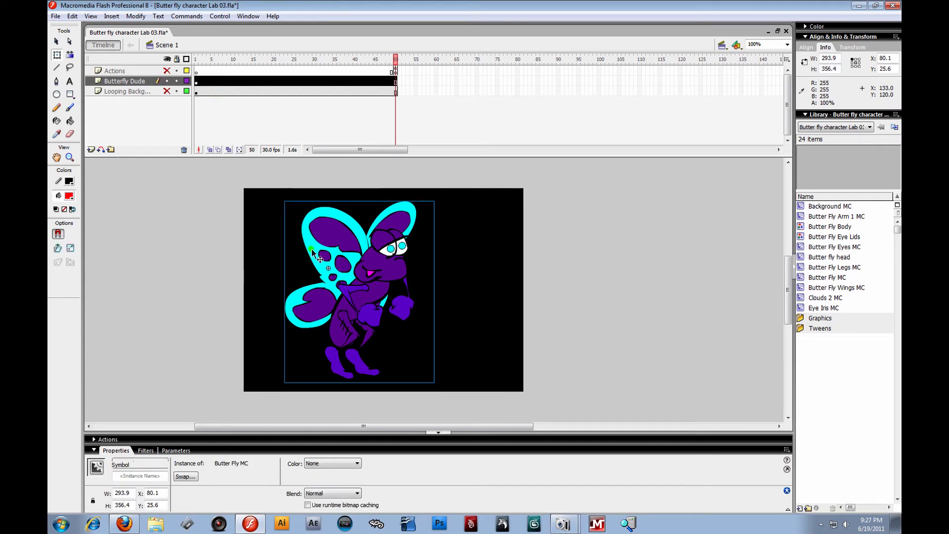
{"action": "double_click", "coordinate": [383, 266]}
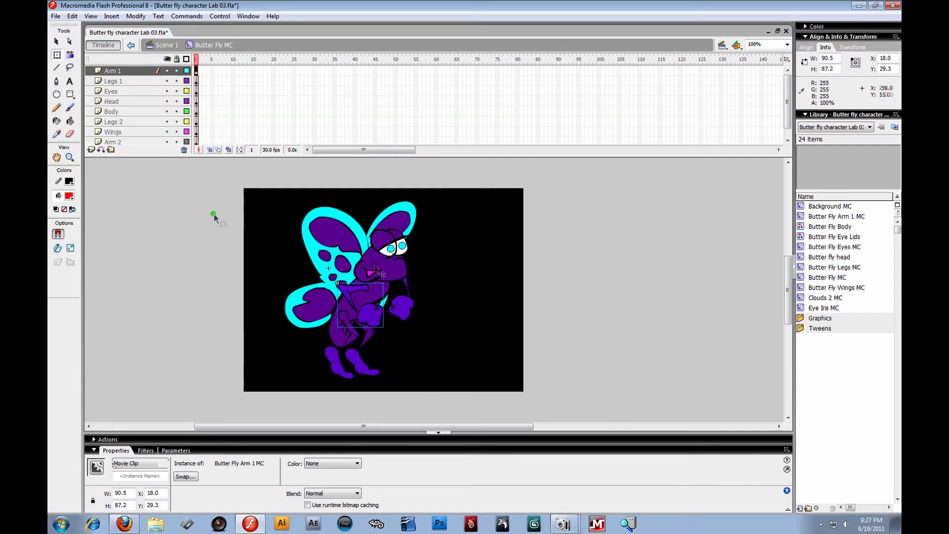
{"action": "left_click", "coordinate": [408, 309]}
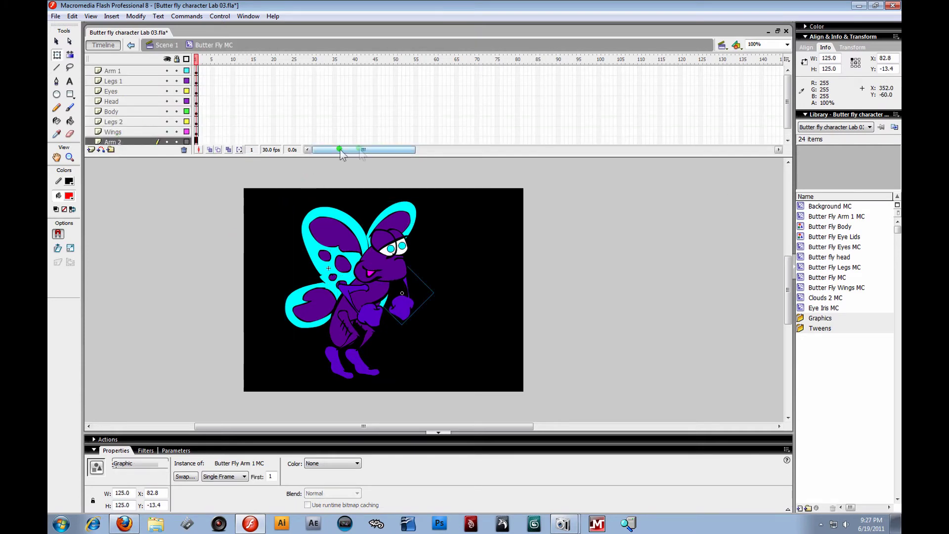
{"action": "left_click", "coordinate": [419, 314]}
{"action": "left_click", "coordinate": [405, 309]}
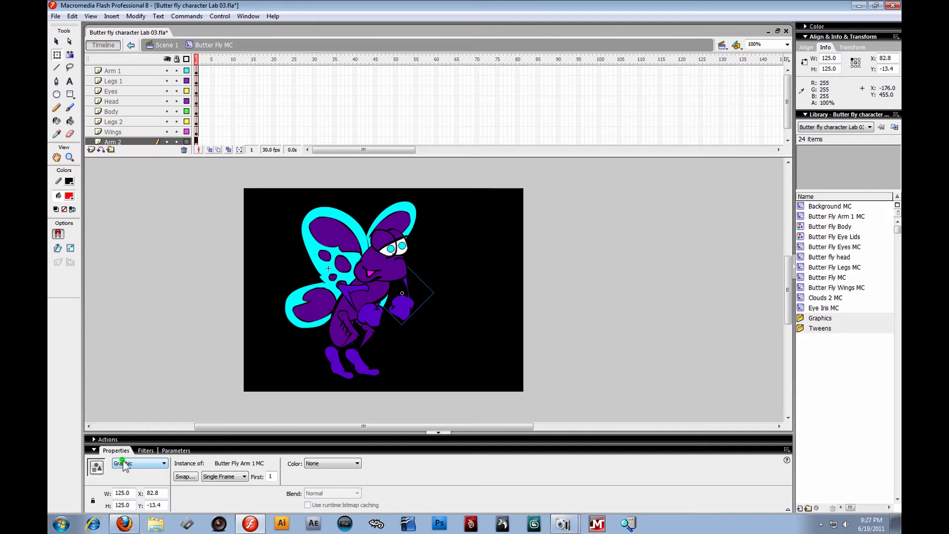
{"action": "left_click", "coordinate": [150, 467]}
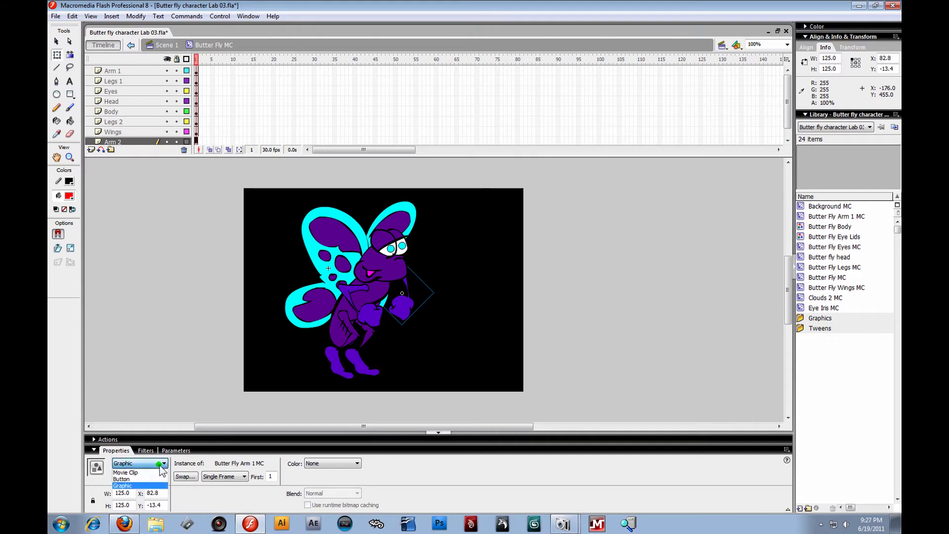
{"action": "left_click", "coordinate": [143, 470]}
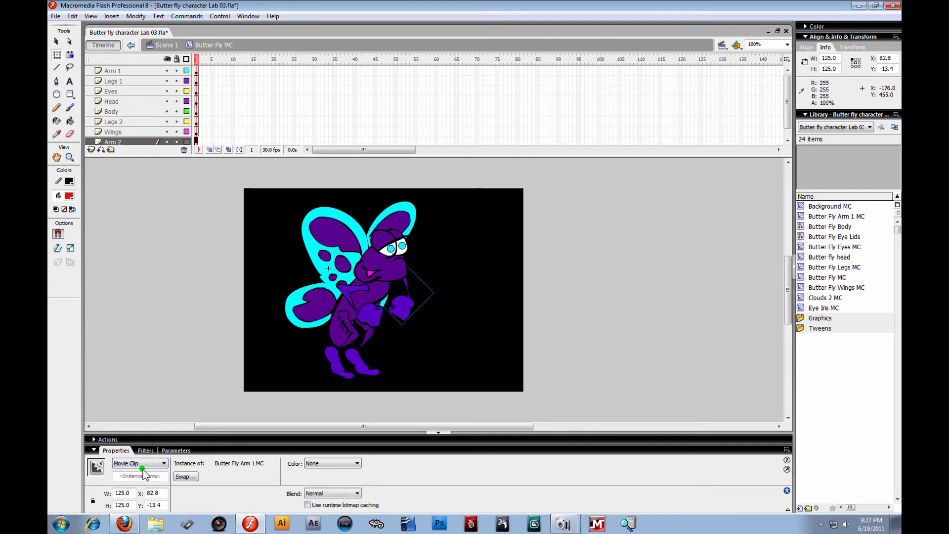
- Open the arm clip through the back arm instance and scrub frames 1 to 10 to examine its tween and pivot
{"action": "double_click", "coordinate": [402, 311]}
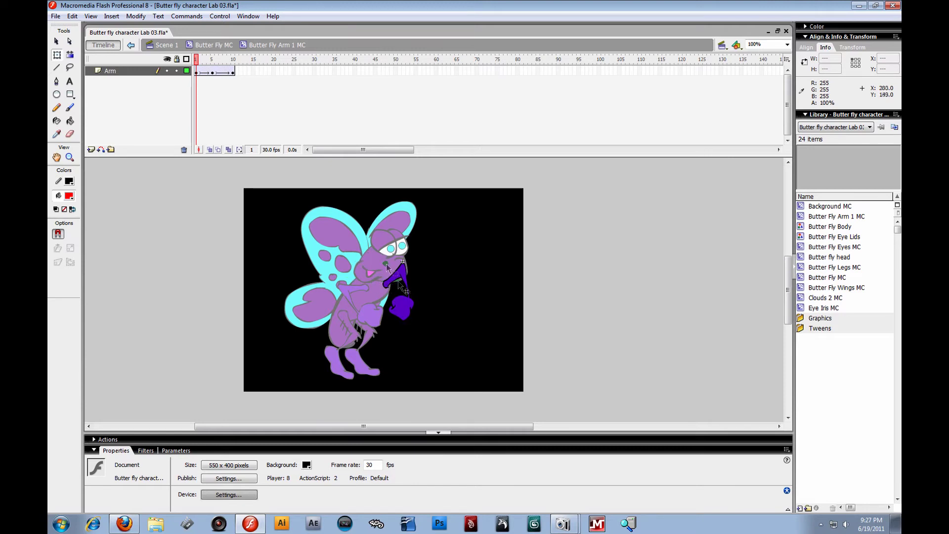
{"action": "mouse_move", "coordinate": [200, 64]}
{"action": "left_mouse_down"}
{"action": "mouse_move", "coordinate": [236, 64]}
{"action": "mouse_move", "coordinate": [196, 72]}
{"action": "mouse_move", "coordinate": [244, 73]}
{"action": "mouse_move", "coordinate": [197, 81]}
{"action": "left_mouse_up"}
{"action": "left_click_drag", "start_coordinate": [363, 289], "coordinate": [349, 287]}
{"action": "mouse_move", "coordinate": [197, 62]}
{"action": "left_mouse_down"}
{"action": "mouse_move", "coordinate": [232, 63]}
{"action": "mouse_move", "coordinate": [208, 67]}
{"action": "mouse_move", "coordinate": [235, 73]}
{"action": "mouse_move", "coordinate": [197, 70]}
{"action": "left_mouse_up"}
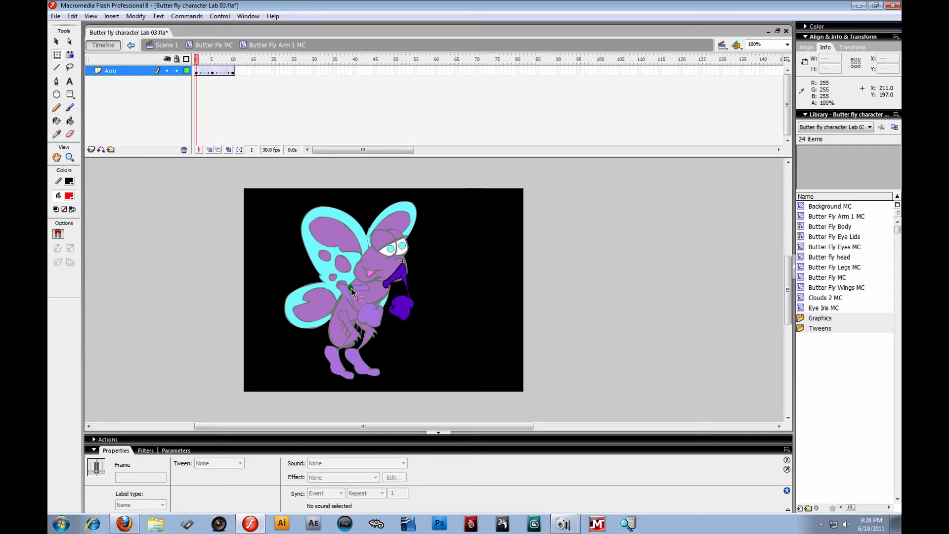
{"action": "left_click_drag", "start_coordinate": [351, 288], "coordinate": [390, 283]}
{"action": "left_click_drag", "start_coordinate": [198, 60], "coordinate": [159, 103]}
{"action": "left_click", "coordinate": [211, 45]}
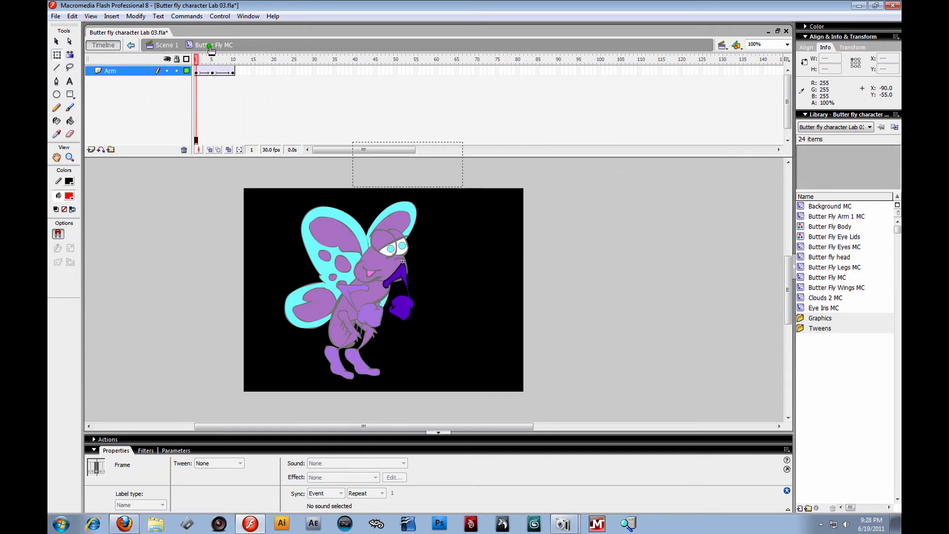
{"action": "left_click", "coordinate": [394, 304]}
{"action": "double_click", "coordinate": [397, 304]}
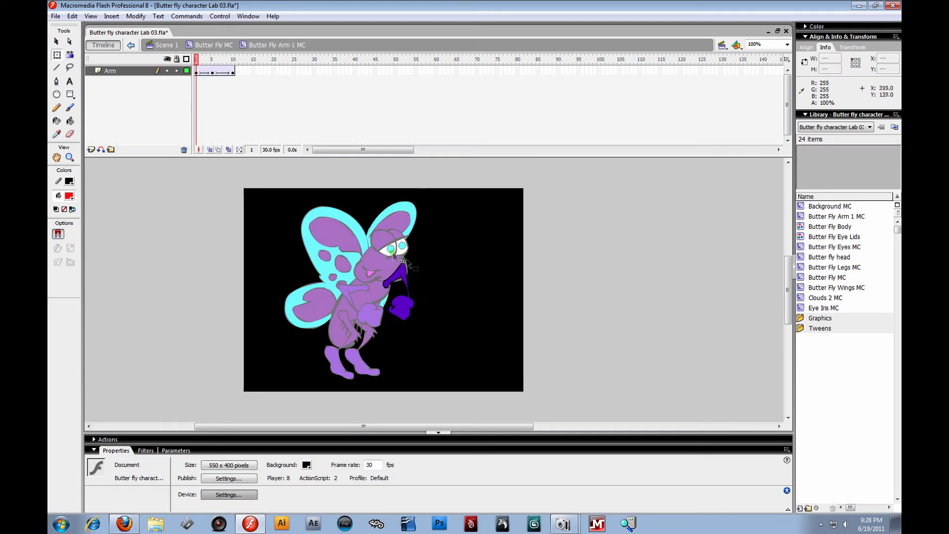
{"action": "left_click_drag", "start_coordinate": [199, 61], "coordinate": [234, 67]}
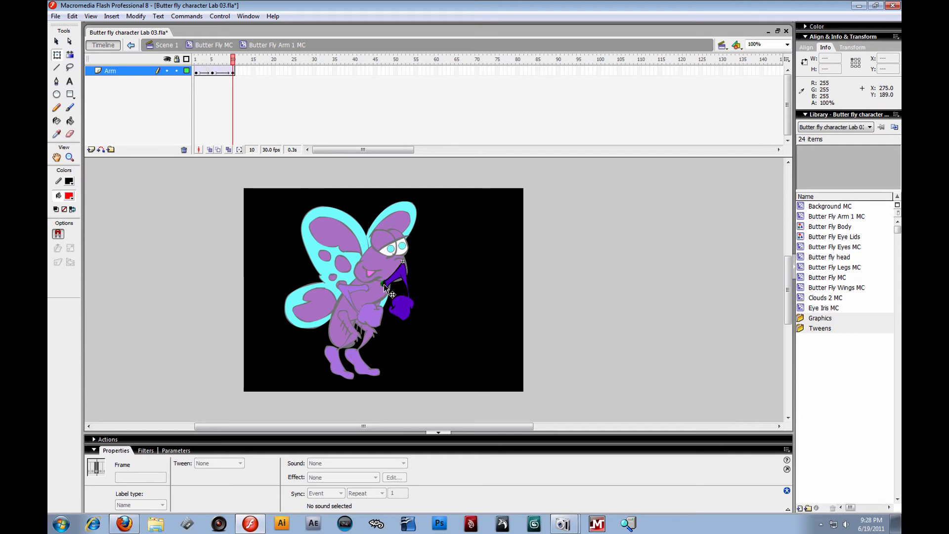
{"action": "left_click_drag", "start_coordinate": [235, 64], "coordinate": [188, 64]}
- Return to Scene 1, run a publish preview to check both arms moving, close it and save the file
{"action": "left_click", "coordinate": [159, 46]}
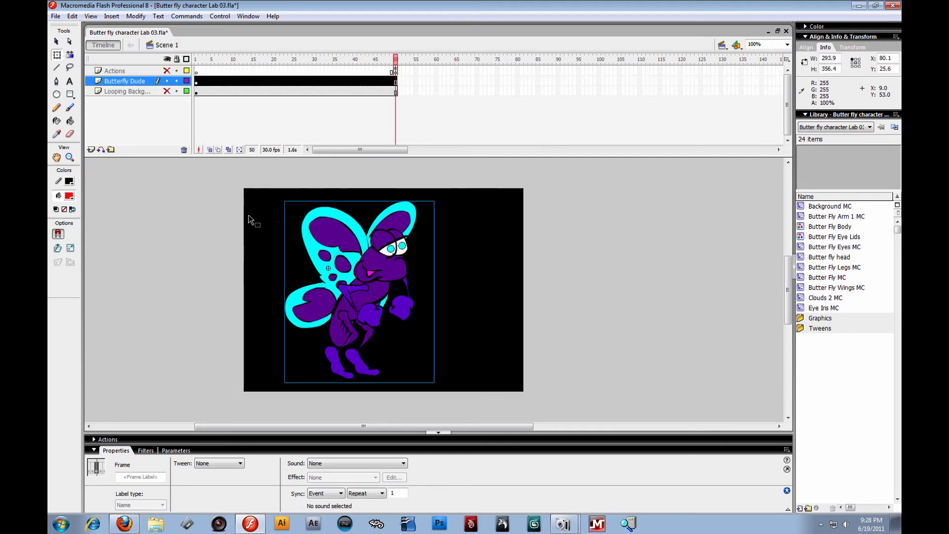
{"action": "left_click", "coordinate": [233, 200]}
{"action": "left_click", "coordinate": [56, 16]}
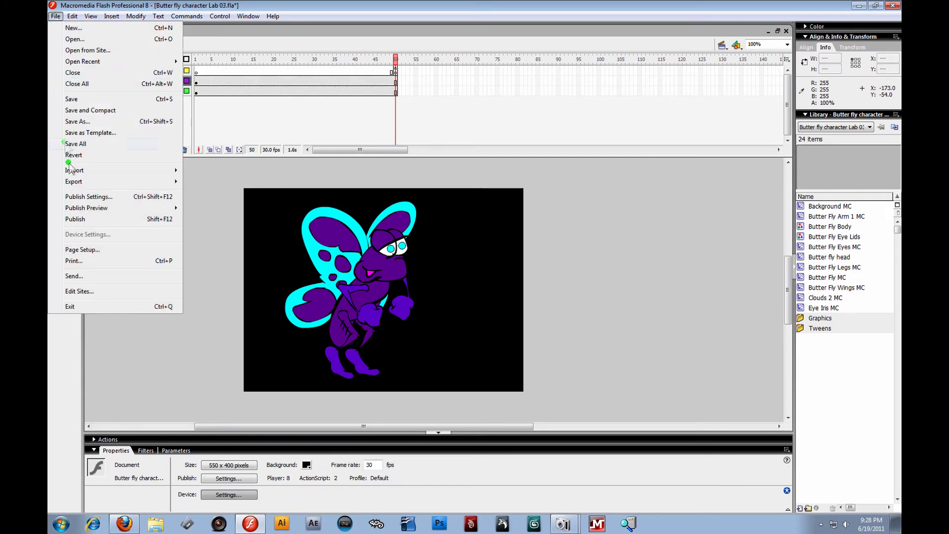
{"action": "mouse_move", "coordinate": [148, 208]}
{"action": "left_click", "coordinate": [248, 221]}
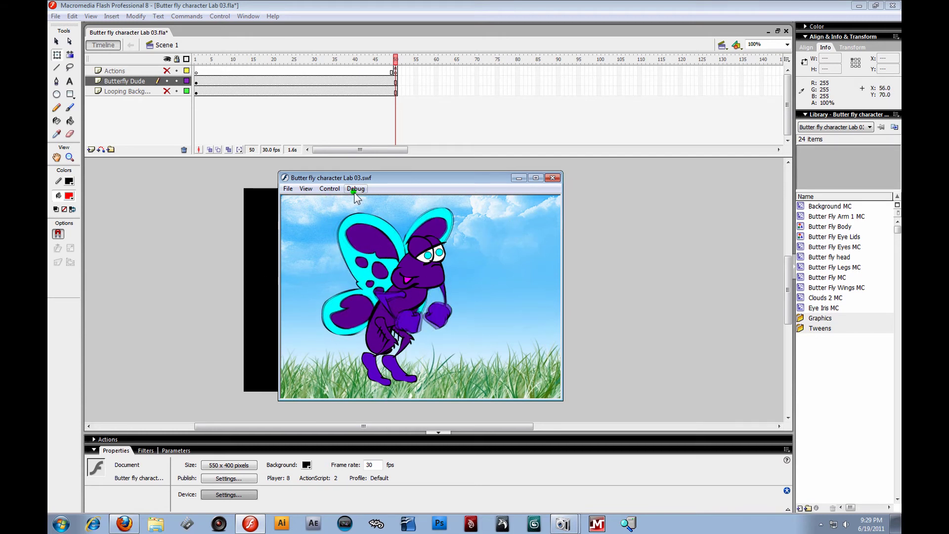
{"action": "left_click", "coordinate": [552, 179]}
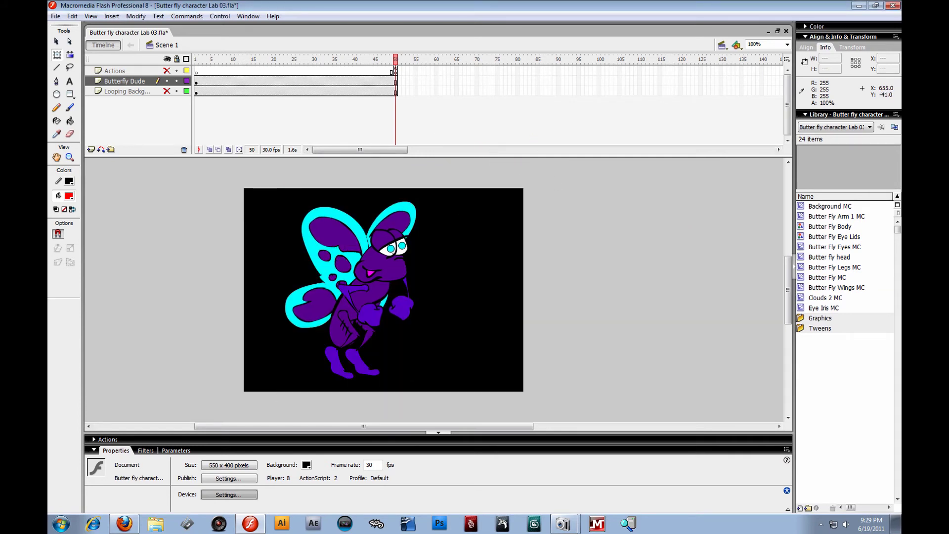
{"action": "key", "text": "ctrl+s"}
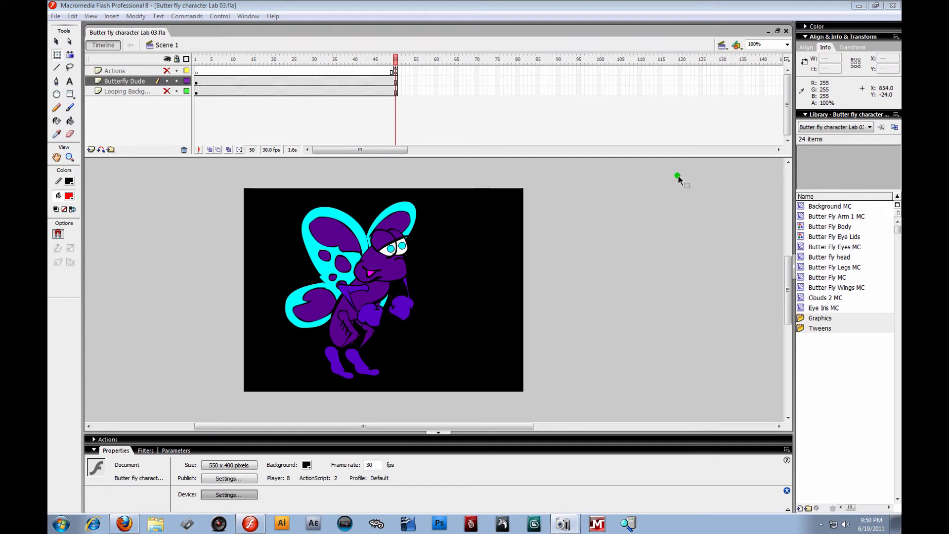
{"action": "left_click", "coordinate": [376, 273]}
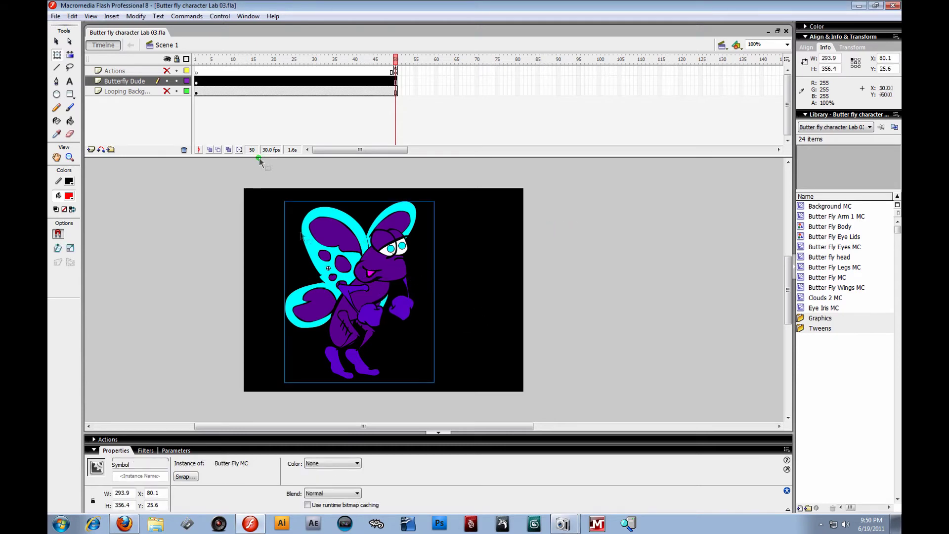
{"action": "left_click", "coordinate": [123, 212]}
{"action": "left_click", "coordinate": [371, 275]}
{"action": "left_click", "coordinate": [258, 250]}
{"action": "left_click", "coordinate": [384, 259]}
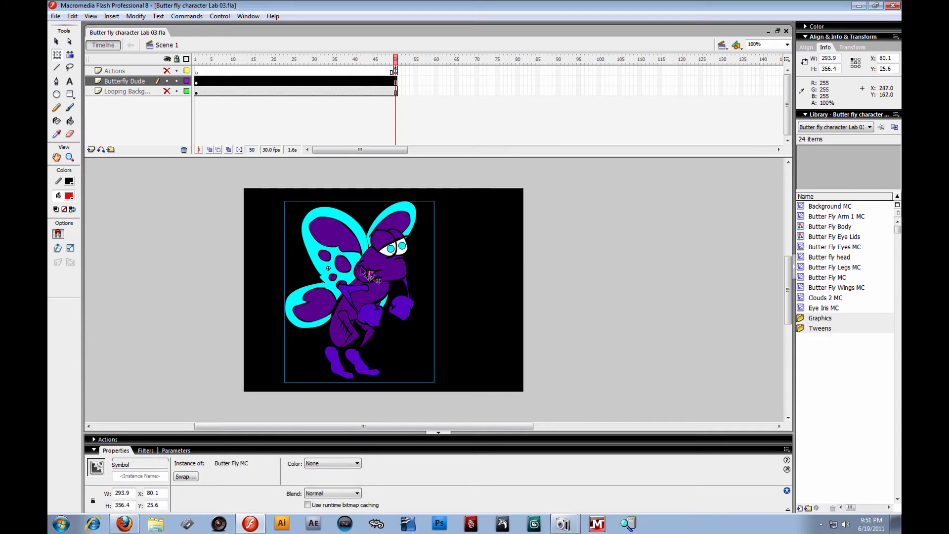
{"action": "left_click", "coordinate": [174, 370]}
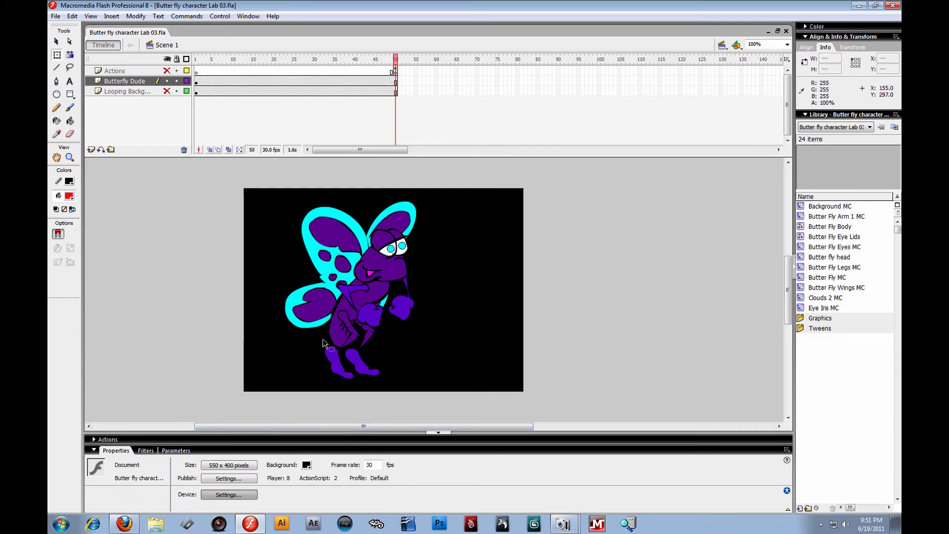
- Open Butter Fly MC from the stage and examine its wings, front arm and back arm instances
{"action": "left_click", "coordinate": [343, 330]}
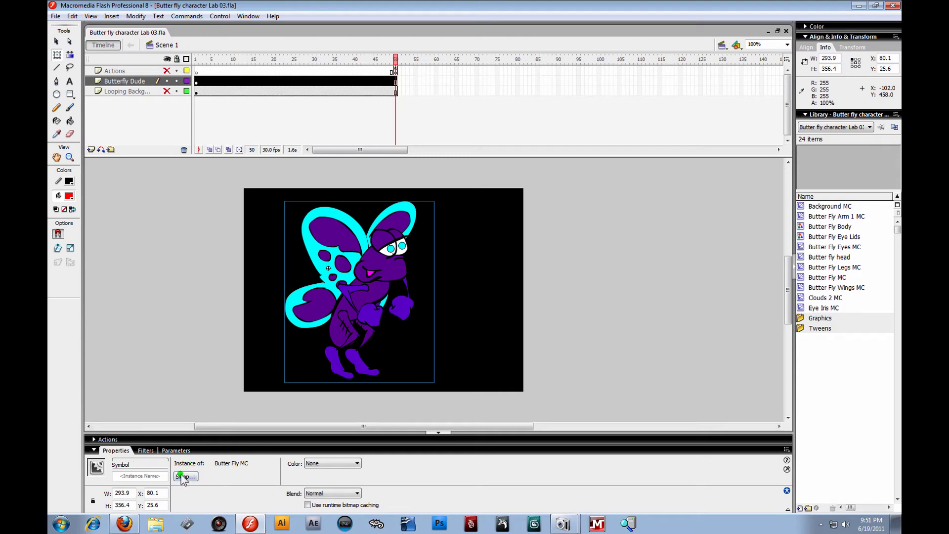
{"action": "double_click", "coordinate": [367, 265]}
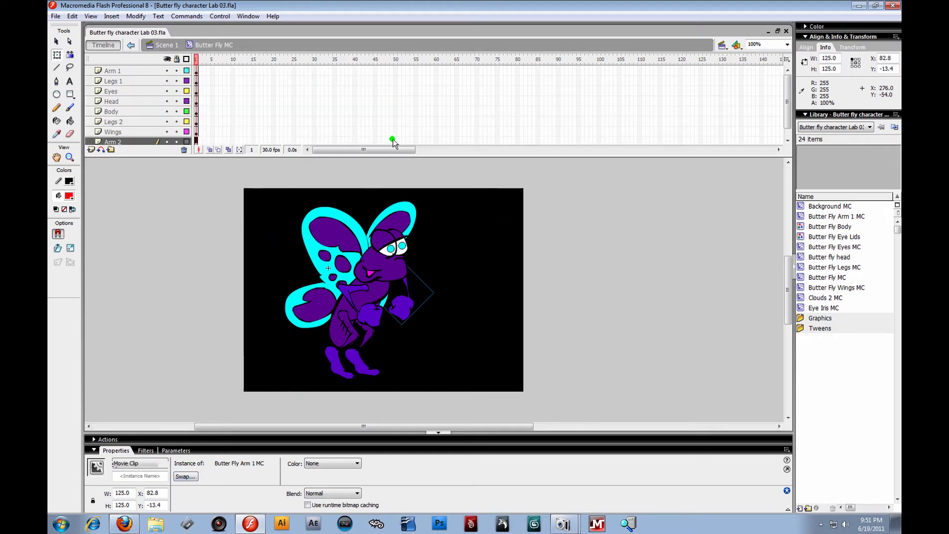
{"action": "left_click", "coordinate": [552, 294]}
{"action": "left_click", "coordinate": [336, 240]}
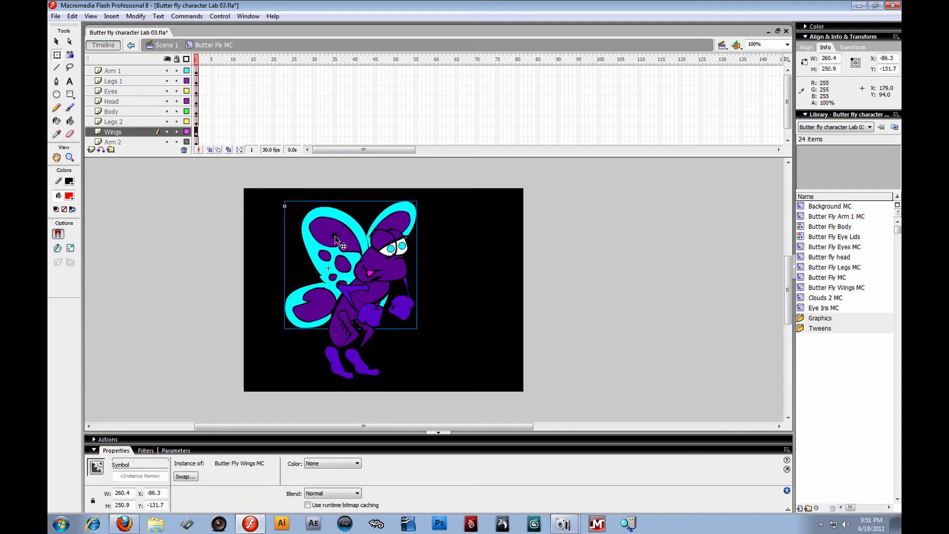
{"action": "left_click", "coordinate": [364, 313]}
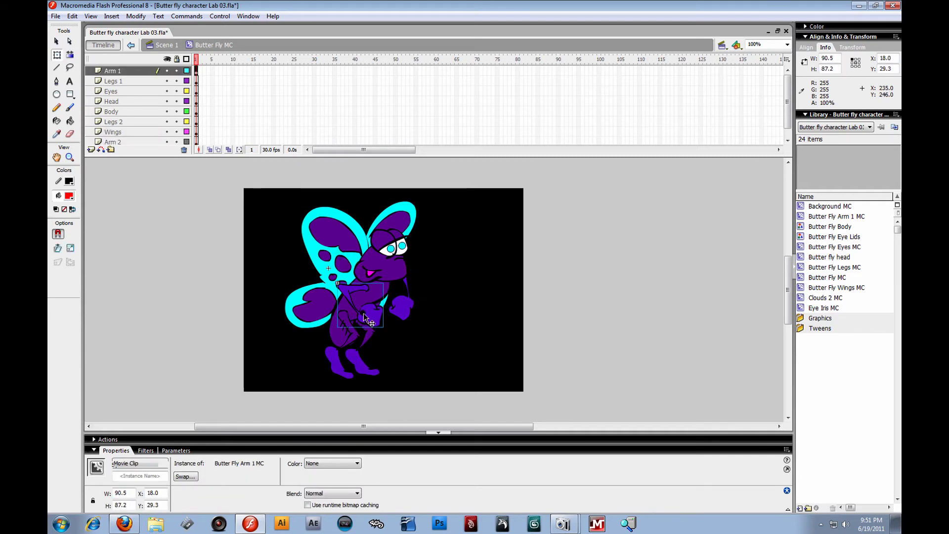
{"action": "left_click", "coordinate": [403, 307]}
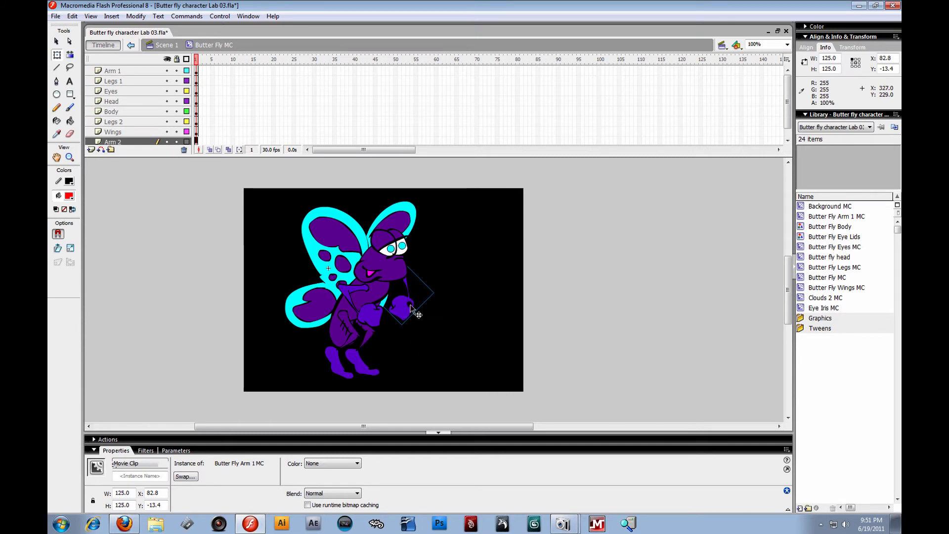
{"action": "left_click", "coordinate": [560, 302]}
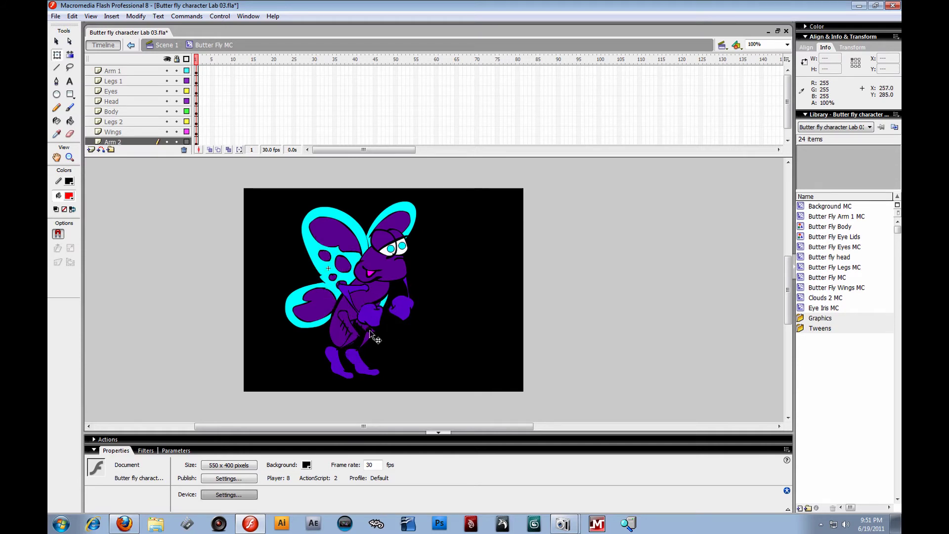
- Run a Flash publish preview to check the speed of the wings and arms, and close it
{"action": "left_click", "coordinate": [56, 17]}
{"action": "mouse_move", "coordinate": [94, 211]}
{"action": "left_click", "coordinate": [206, 221]}
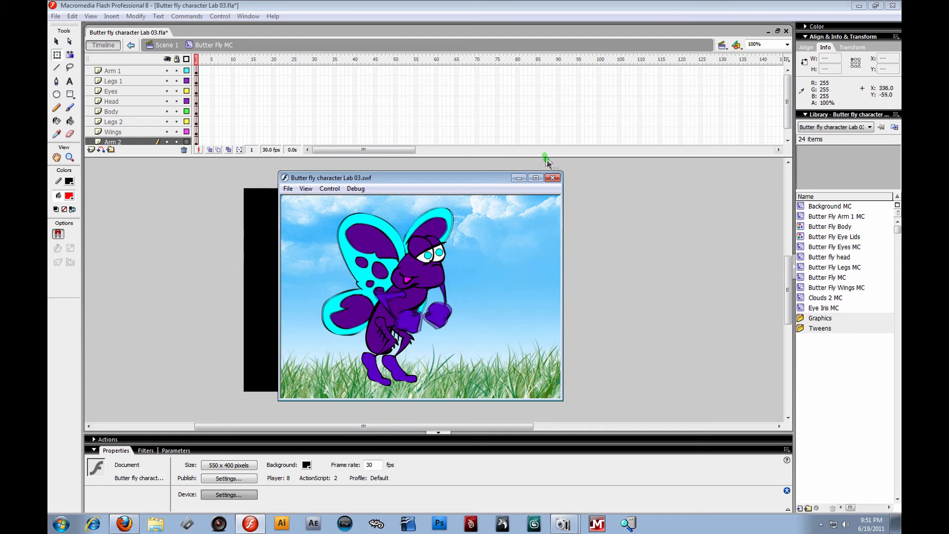
{"action": "left_click", "coordinate": [552, 178]}
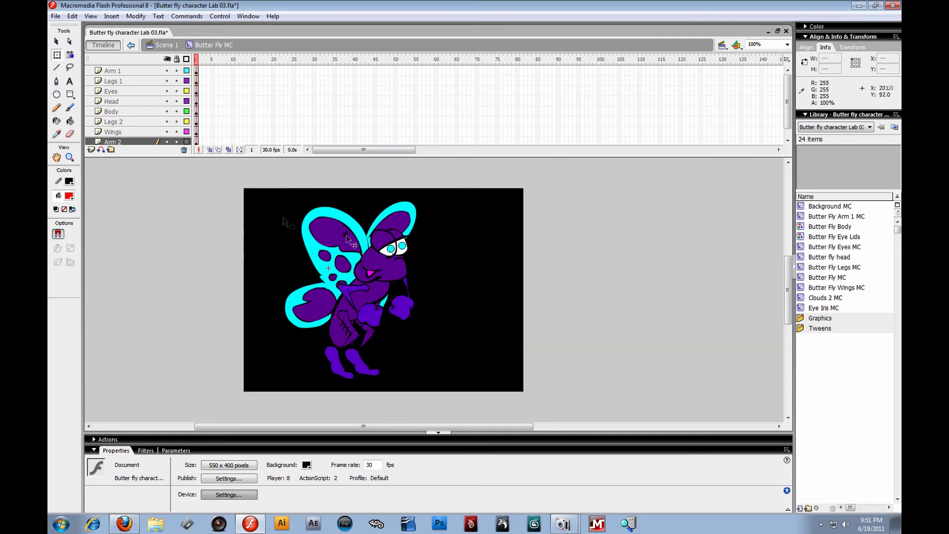
- Open Butter Fly Wings MC and move the middle keyframes of Wings 1 and Wings 2 to frame 3
{"action": "left_click", "coordinate": [327, 247]}
{"action": "double_click", "coordinate": [328, 249]}
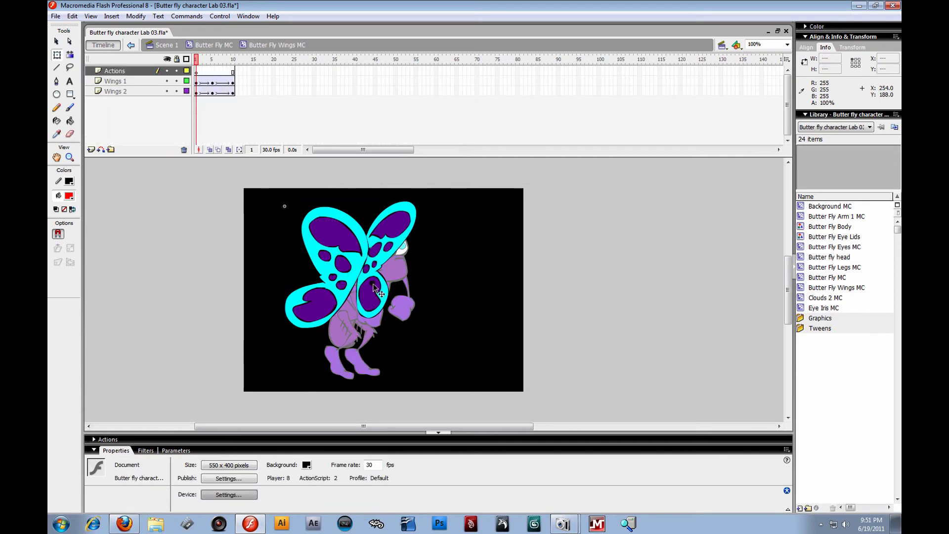
{"action": "left_click", "coordinate": [212, 81]}
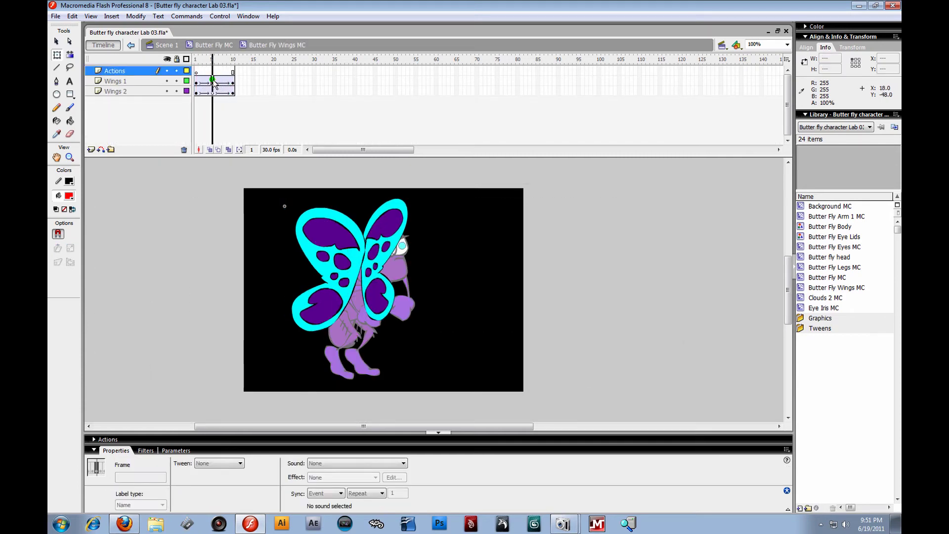
{"action": "left_click", "coordinate": [212, 92]}
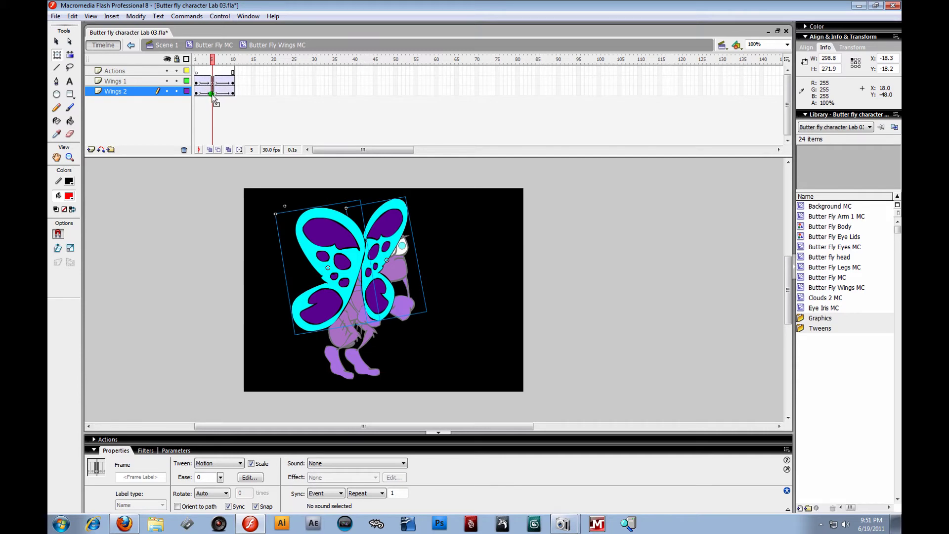
{"action": "left_click_drag", "start_coordinate": [212, 97], "coordinate": [204, 96]}
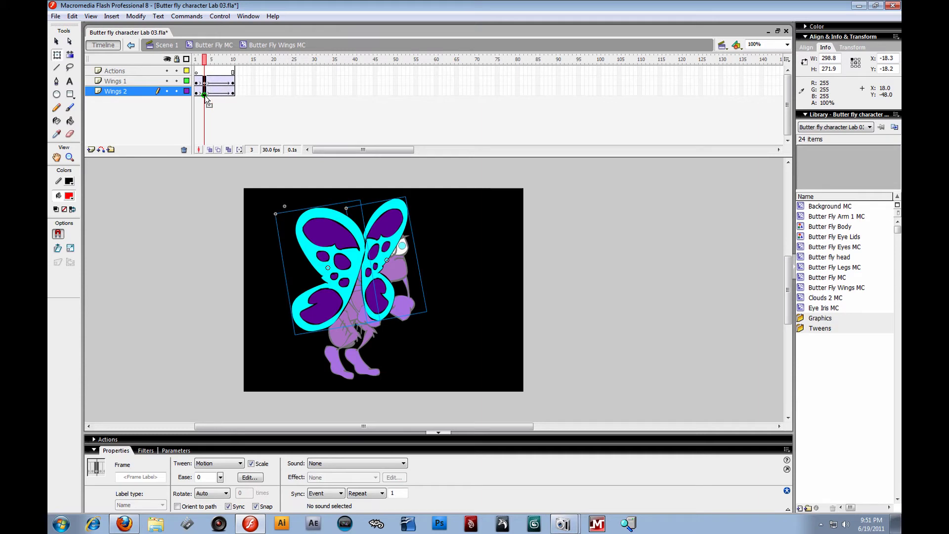
- Move the end keyframes of the Wings 1 and Wings 2 layers together to frame 5
{"action": "left_click", "coordinate": [233, 82]}
{"action": "left_click", "coordinate": [234, 94]}
{"action": "left_click", "coordinate": [237, 86], "text": "shift"}
{"action": "left_click_drag", "start_coordinate": [233, 80], "coordinate": [234, 99]}
{"action": "left_click", "coordinate": [241, 108]}
{"action": "left_click", "coordinate": [235, 93]}
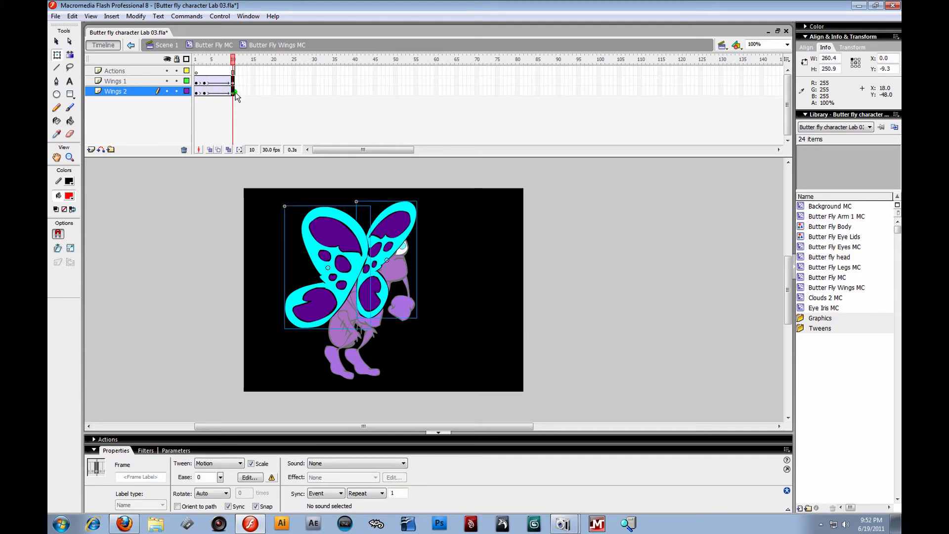
{"action": "left_click_drag", "start_coordinate": [235, 96], "coordinate": [215, 97]}
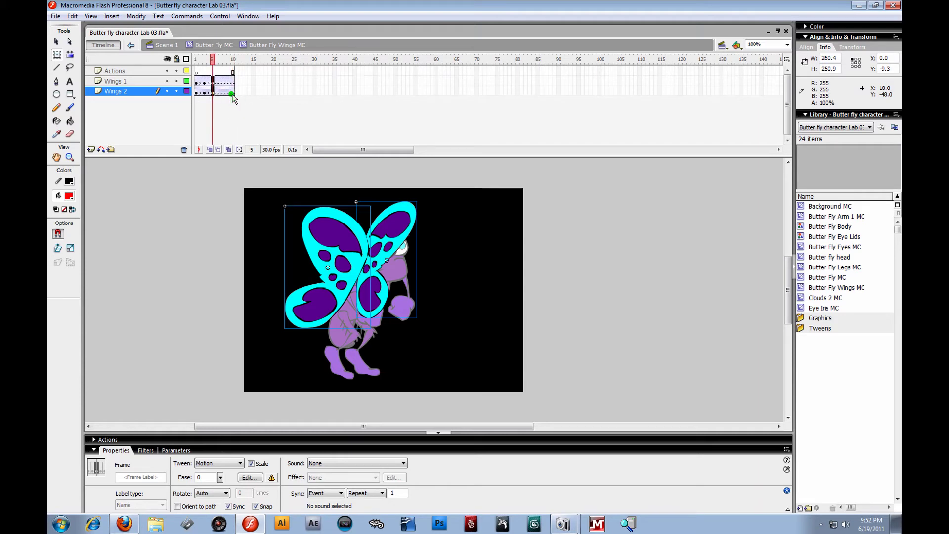
- Remove the leftover frames 6 to 10 from the Actions, Wings 1 and Wings 2 layers
{"action": "left_click", "coordinate": [237, 104]}
{"action": "left_click_drag", "start_coordinate": [216, 81], "coordinate": [233, 82]}
{"action": "left_click", "coordinate": [216, 93]}
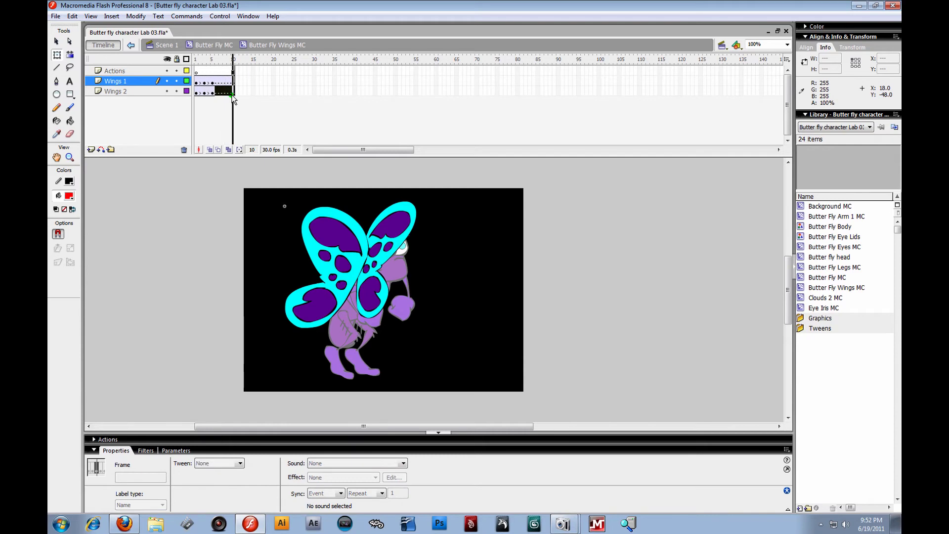
{"action": "left_click", "coordinate": [206, 60]}
{"action": "left_click_drag", "start_coordinate": [207, 61], "coordinate": [242, 111]}
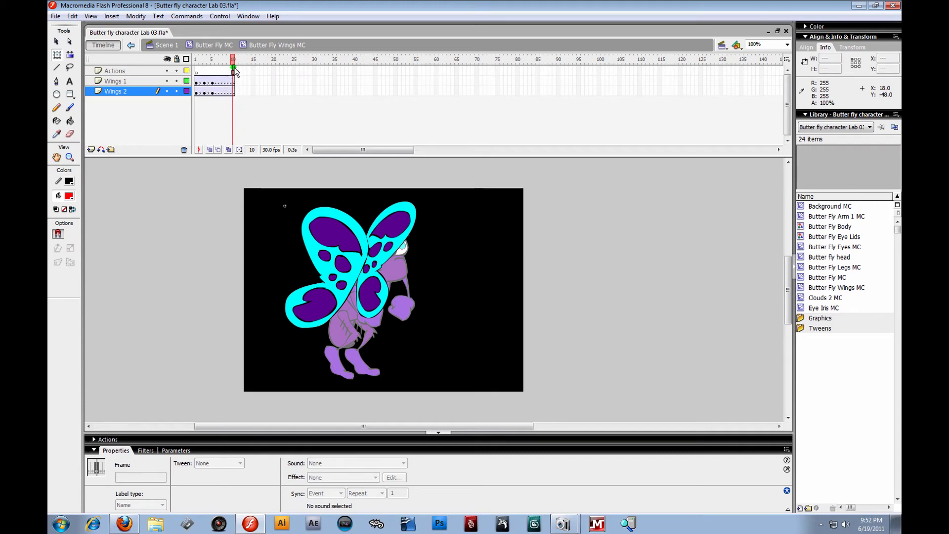
{"action": "left_click_drag", "start_coordinate": [234, 69], "coordinate": [220, 92]}
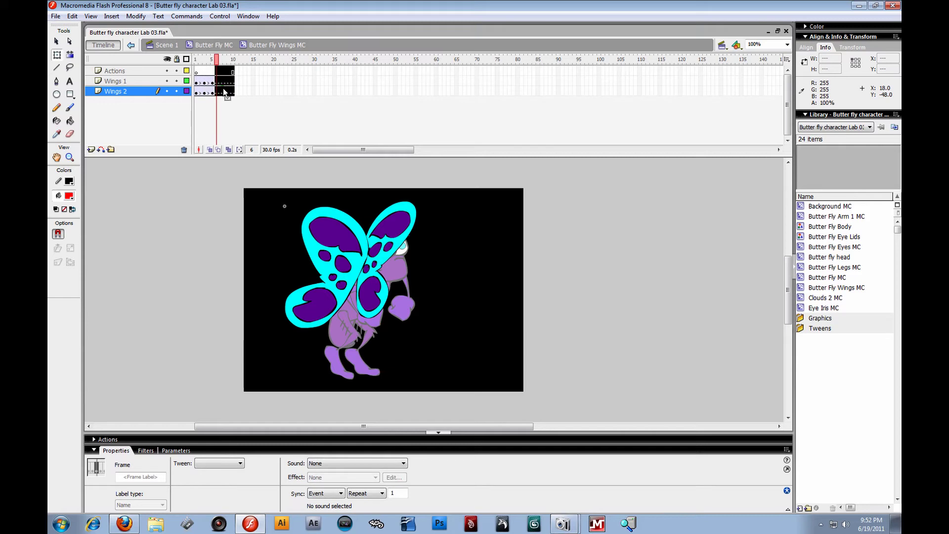
{"action": "right_click", "coordinate": [228, 89]}
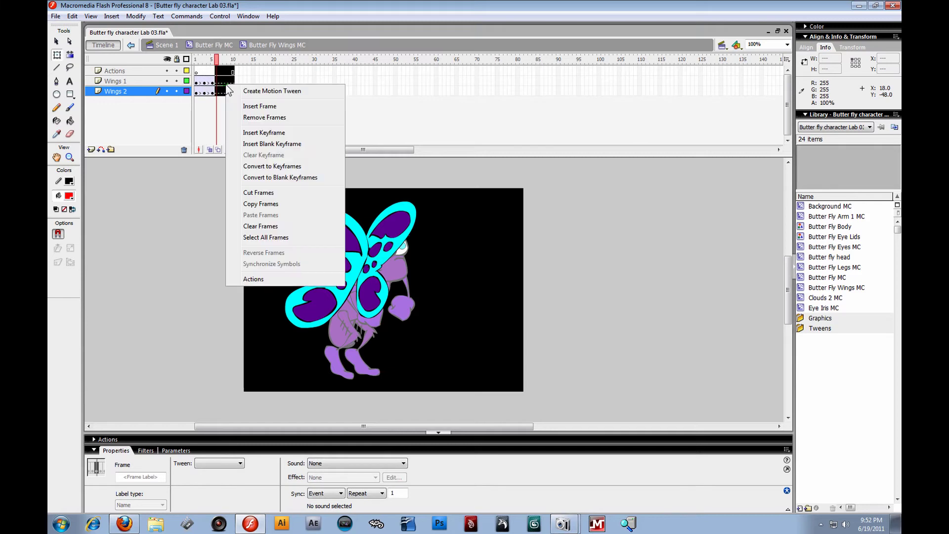
{"action": "left_click", "coordinate": [257, 119]}
{"action": "left_click_drag", "start_coordinate": [214, 62], "coordinate": [225, 78]}
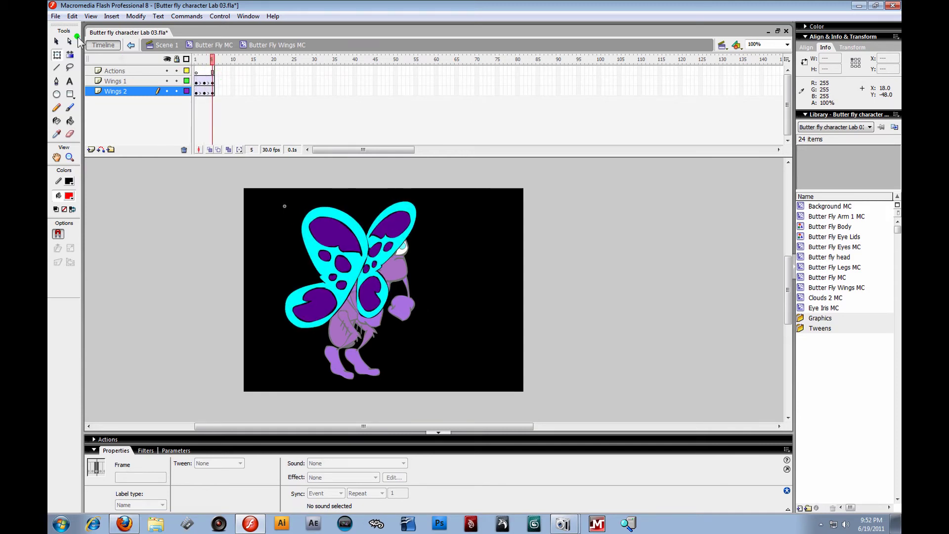
- Run a Flash publish preview to check the shortened wing flap, and close it
{"action": "left_click", "coordinate": [60, 18]}
{"action": "mouse_move", "coordinate": [79, 209]}
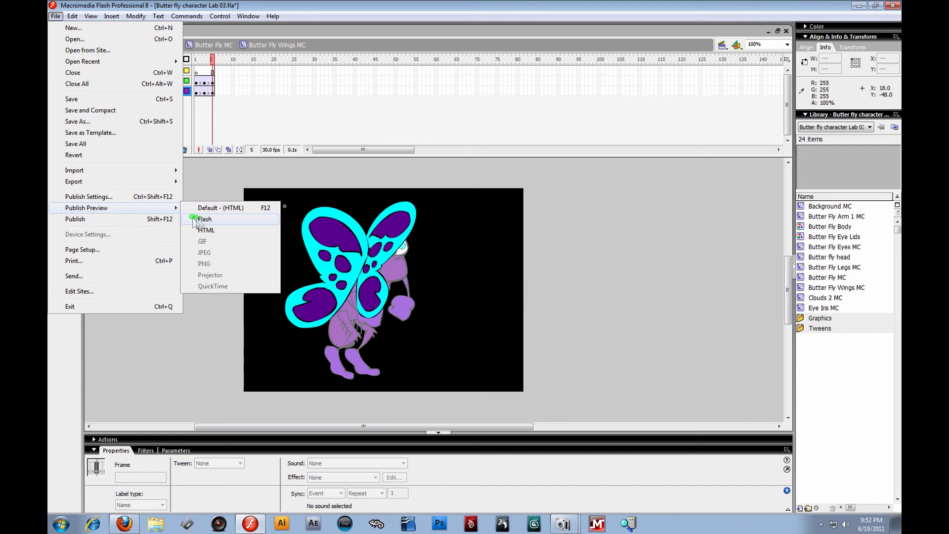
{"action": "left_click", "coordinate": [200, 218]}
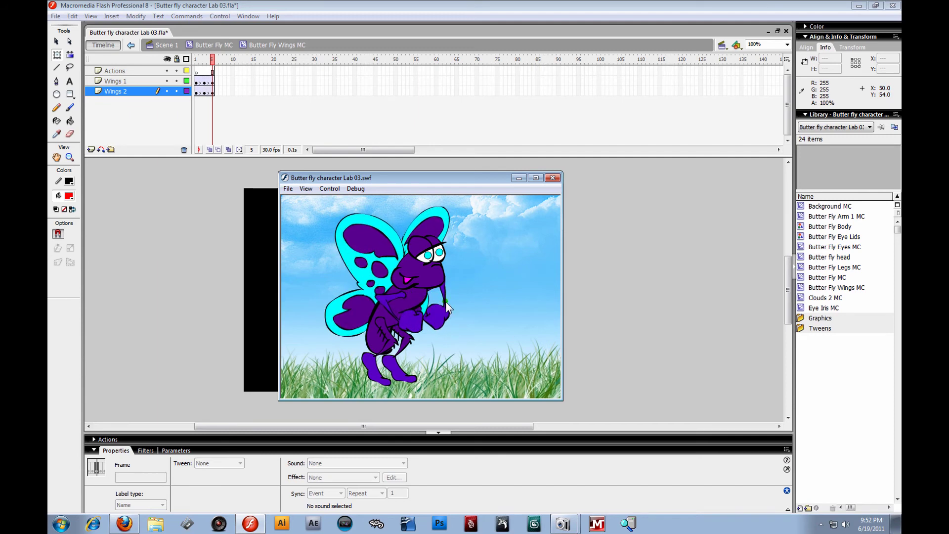
{"action": "left_click", "coordinate": [552, 177]}
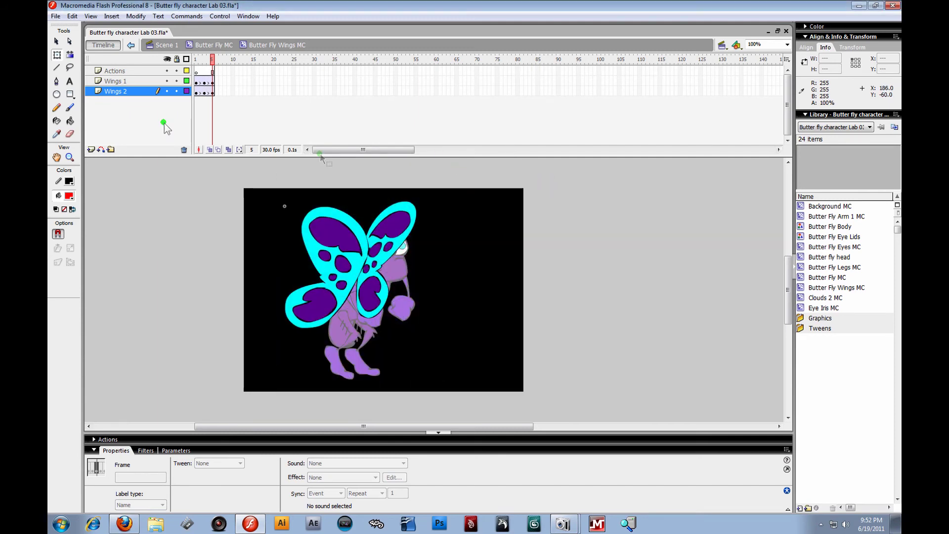
- Open Butter Fly Arm 1 MC from Butter Fly MC and move the Arm layer's end keyframe to frame 20 and its middle keyframe to frame 10
{"action": "left_click", "coordinate": [214, 45]}
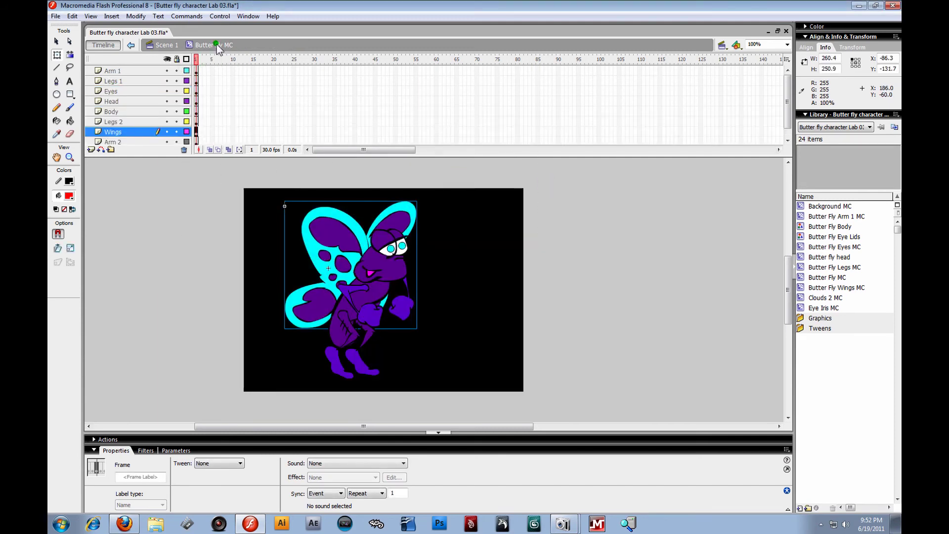
{"action": "double_click", "coordinate": [367, 310]}
{"action": "left_click", "coordinate": [212, 72]}
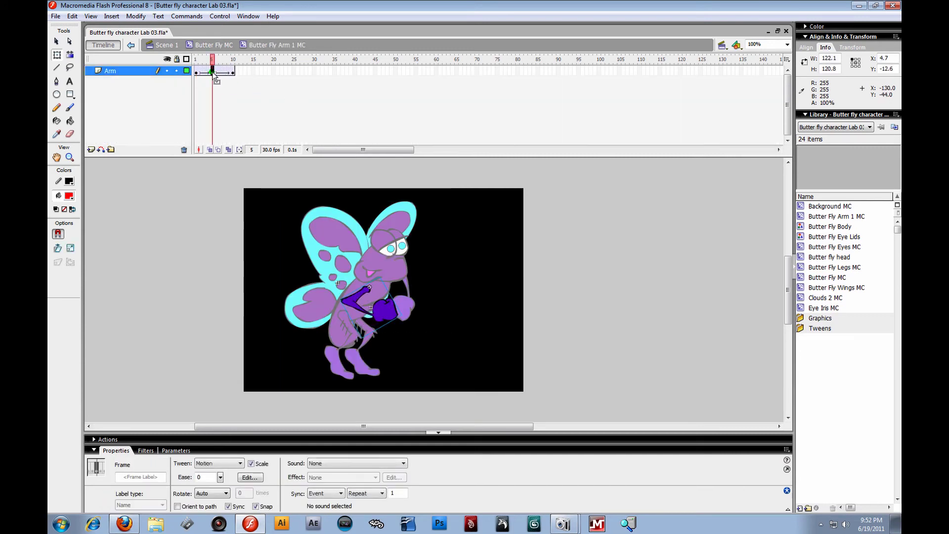
{"action": "left_click_drag", "start_coordinate": [354, 302], "coordinate": [353, 299]}
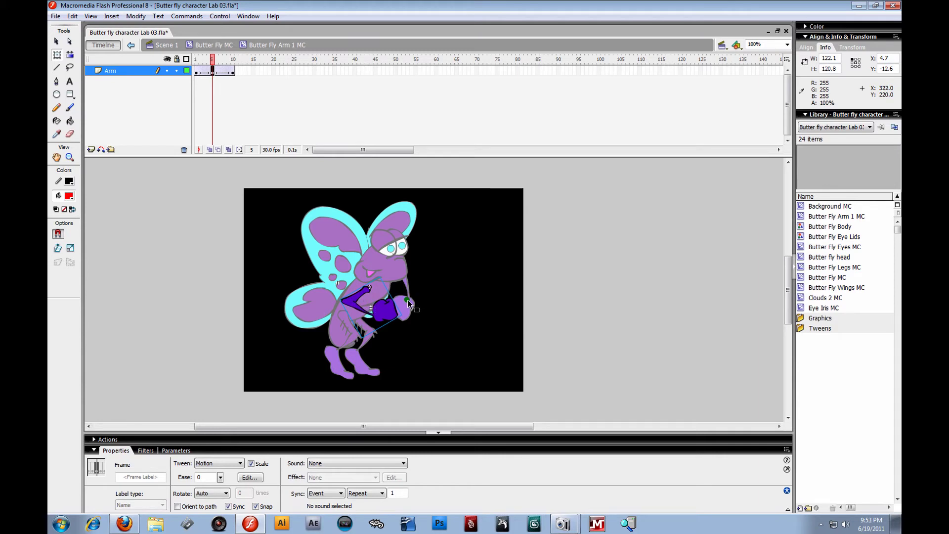
{"action": "left_click", "coordinate": [212, 72]}
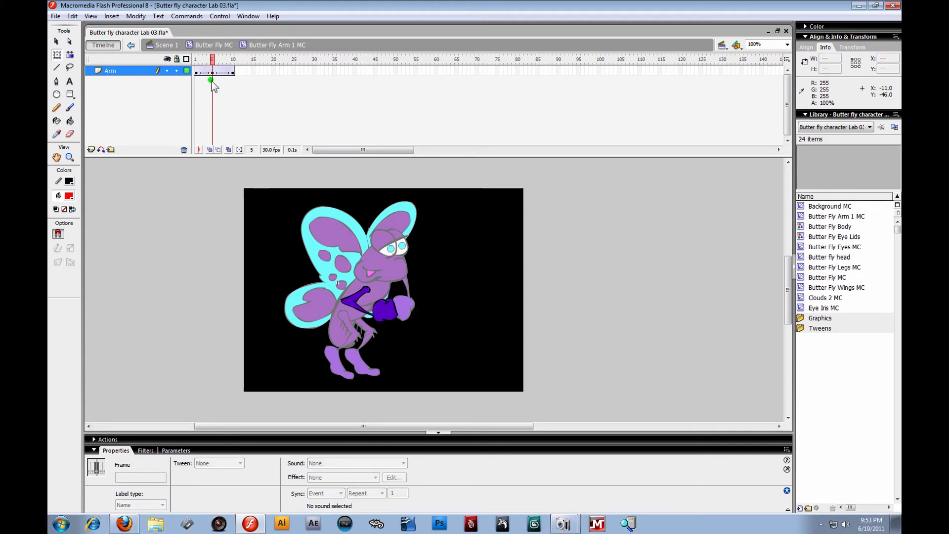
{"action": "left_click_drag", "start_coordinate": [233, 74], "coordinate": [232, 97]}
{"action": "left_click", "coordinate": [233, 74]}
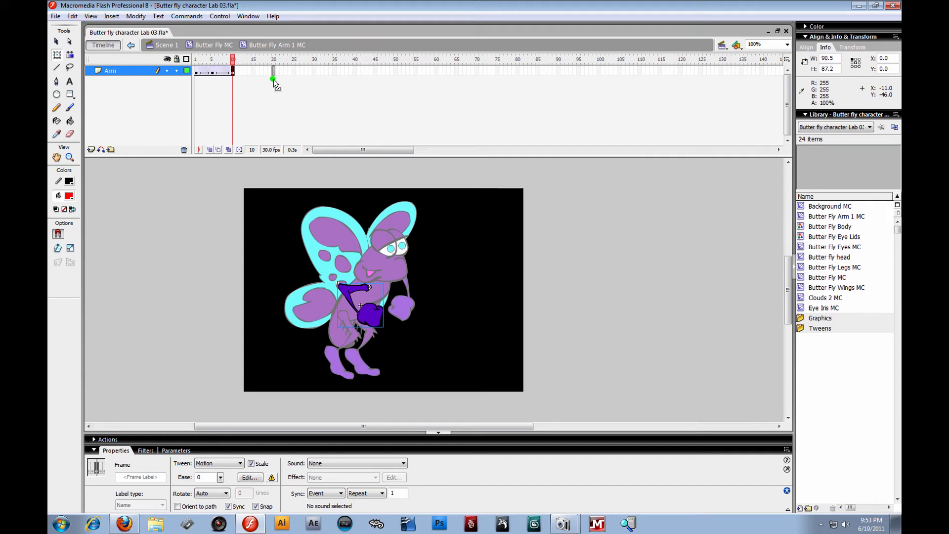
{"action": "key", "text": "F6"}
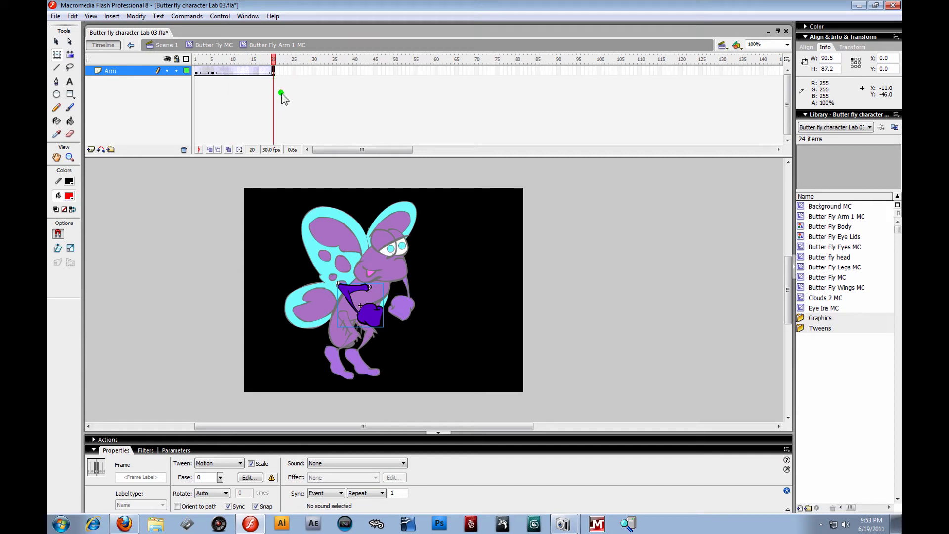
{"action": "left_click", "coordinate": [212, 73]}
{"action": "left_click_drag", "start_coordinate": [211, 73], "coordinate": [191, 79]}
- Run a Flash publish preview to check the pace of the lengthened arm swing, and close it
{"action": "left_click", "coordinate": [56, 16]}
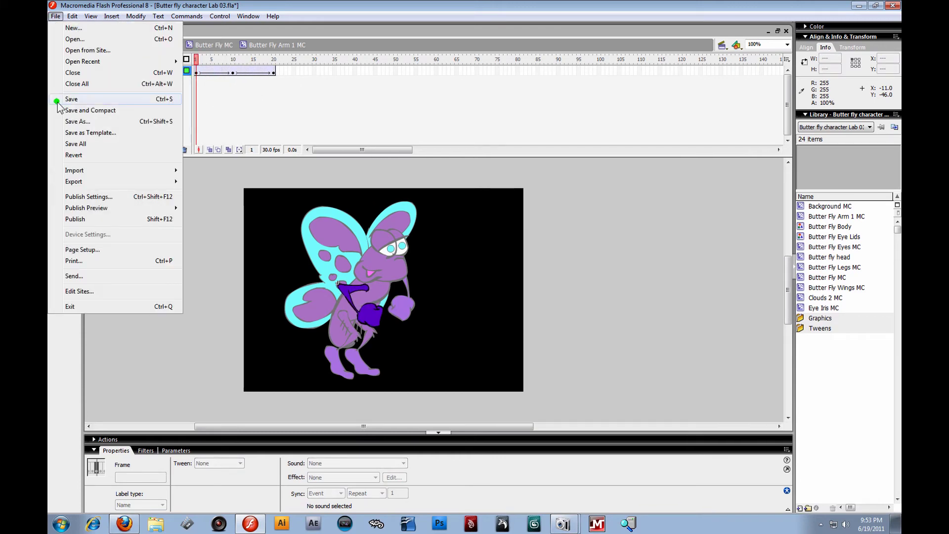
{"action": "mouse_move", "coordinate": [79, 209]}
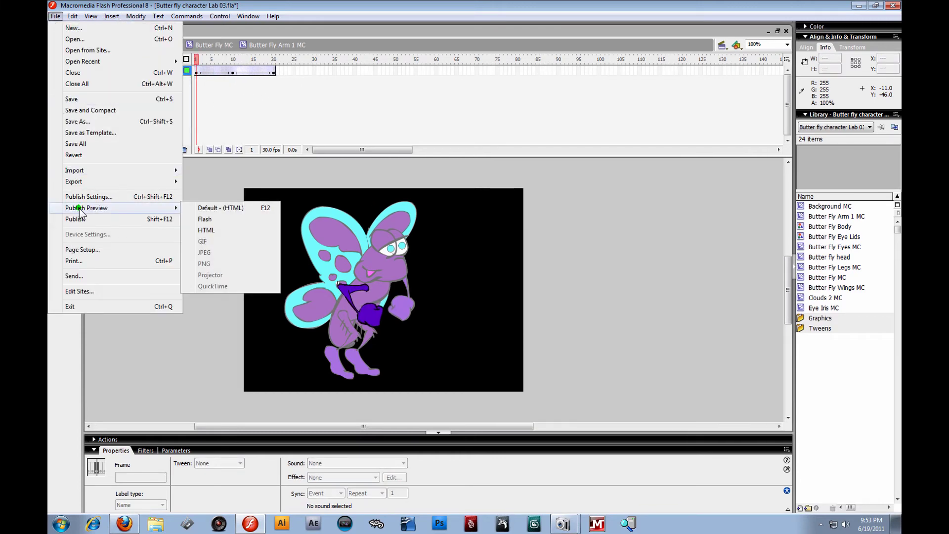
{"action": "left_click", "coordinate": [214, 216]}
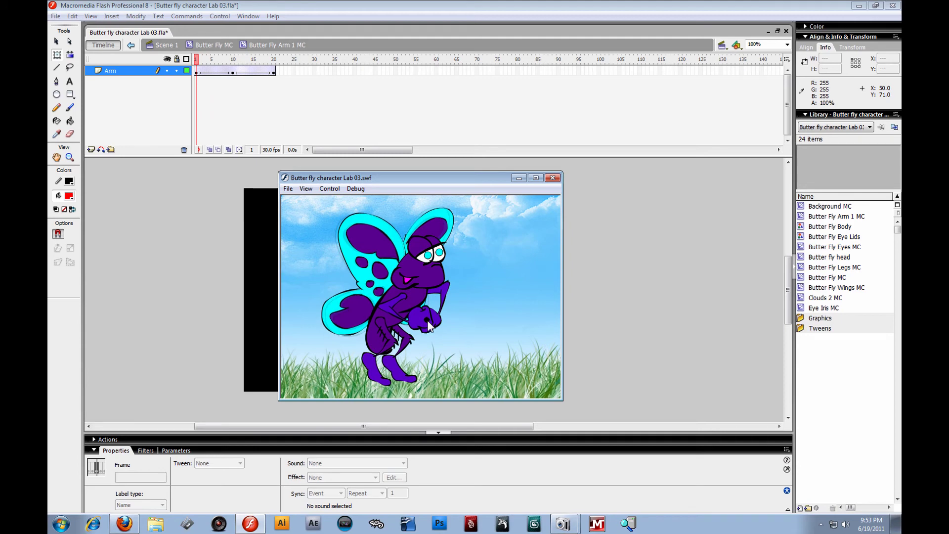
{"action": "left_click", "coordinate": [553, 178]}
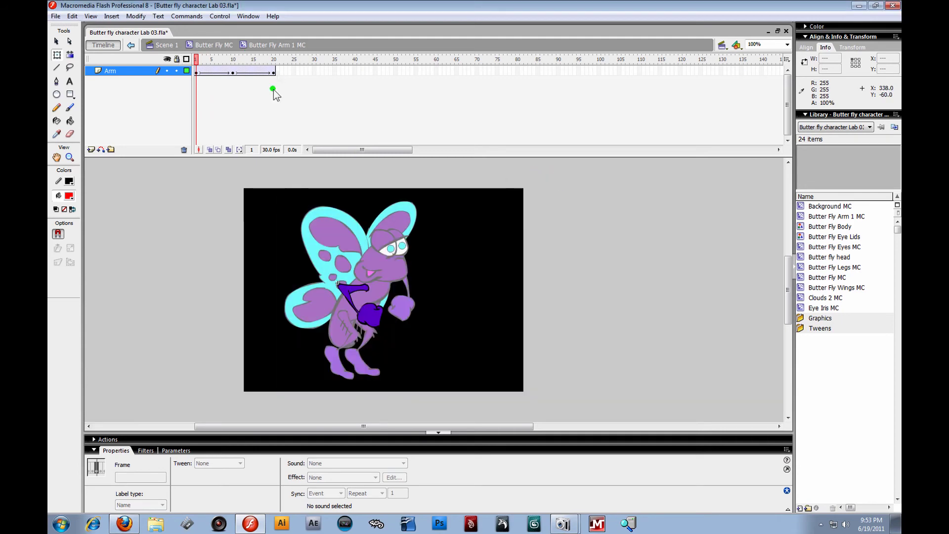
- Stretch the arm swing further by moving the Arm layer's end keyframe to frame 40 and its middle keyframe to frame 20
{"action": "left_click", "coordinate": [274, 73]}
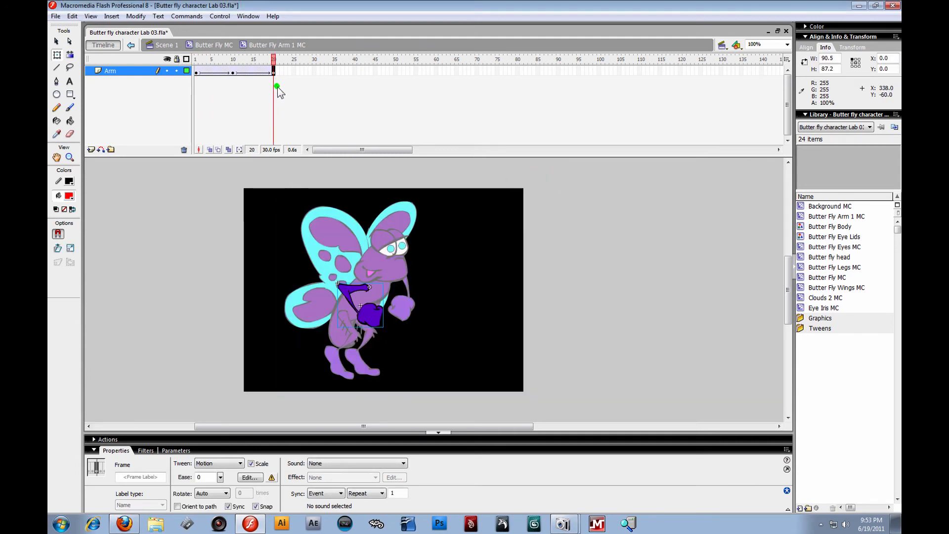
{"action": "left_click_drag", "start_coordinate": [274, 70], "coordinate": [351, 79]}
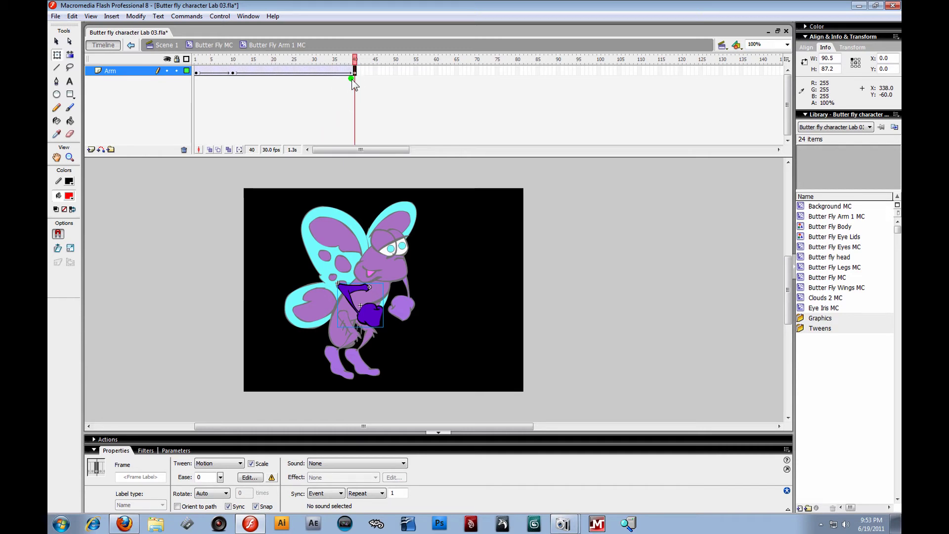
{"action": "left_click", "coordinate": [231, 73]}
{"action": "key", "text": "F6"}
{"action": "left_click_drag", "start_coordinate": [277, 75], "coordinate": [274, 76]}
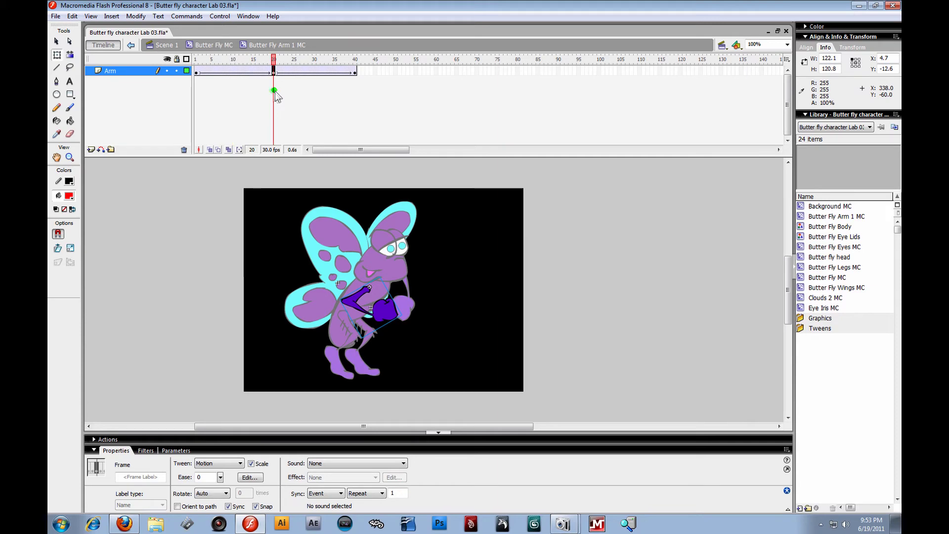
- Run a Flash publish preview to check the pace of the 40-frame arm swing, and close it
{"action": "left_click", "coordinate": [56, 17]}
{"action": "mouse_move", "coordinate": [118, 207]}
{"action": "left_click", "coordinate": [216, 218]}
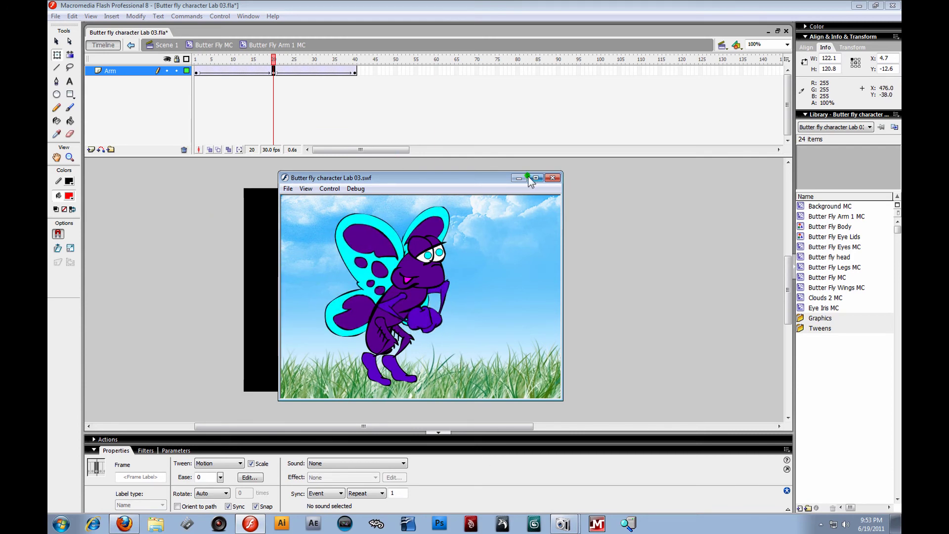
{"action": "left_click", "coordinate": [552, 178]}
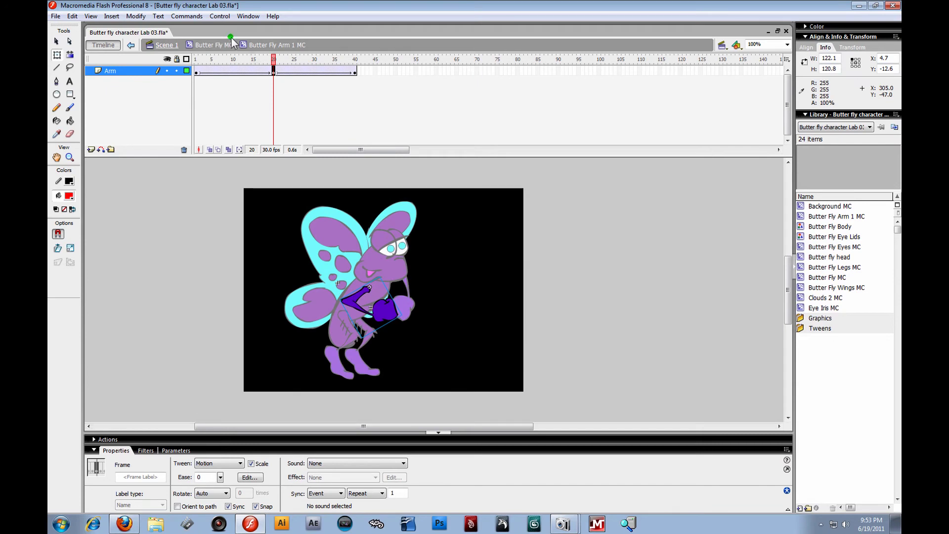
- Shorten the arm swing by moving the Arm layer's middle keyframe to frame 10 and end keyframe to frame 20, removing the leftover frames
{"action": "left_click", "coordinate": [233, 71]}
{"action": "left_click", "coordinate": [355, 72]}
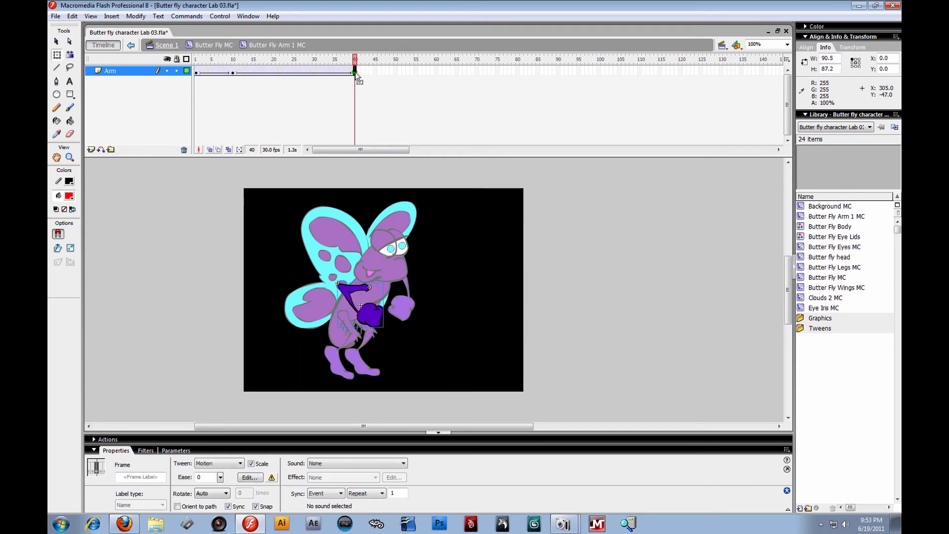
{"action": "left_click", "coordinate": [269, 73], "text": "shift"}
{"action": "left_click", "coordinate": [340, 83]}
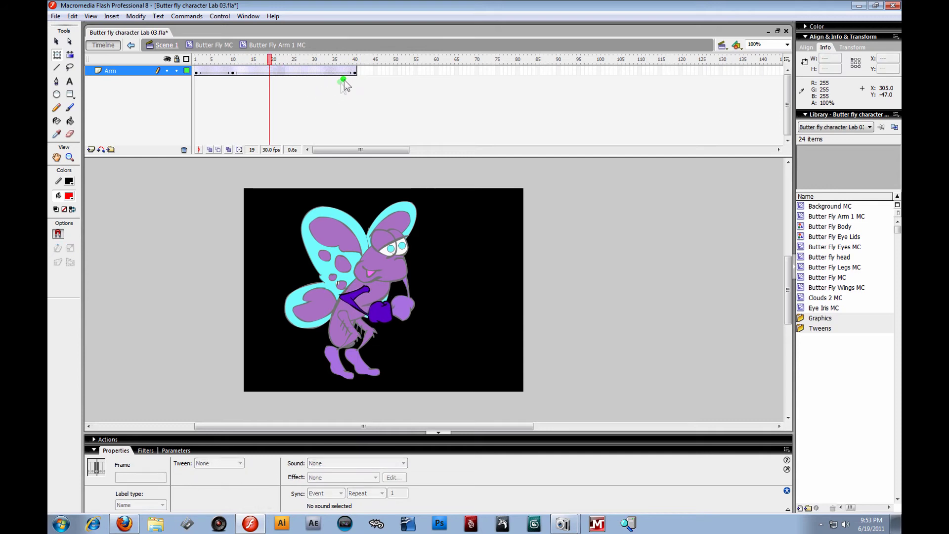
{"action": "left_click_drag", "start_coordinate": [354, 72], "coordinate": [274, 72]}
{"action": "left_click_drag", "start_coordinate": [390, 73], "coordinate": [278, 71]}
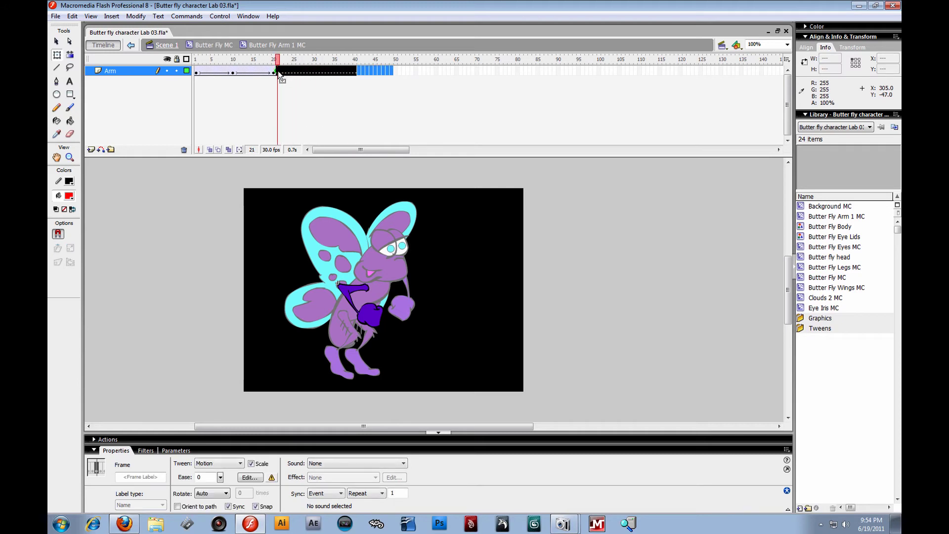
{"action": "right_click", "coordinate": [310, 73]}
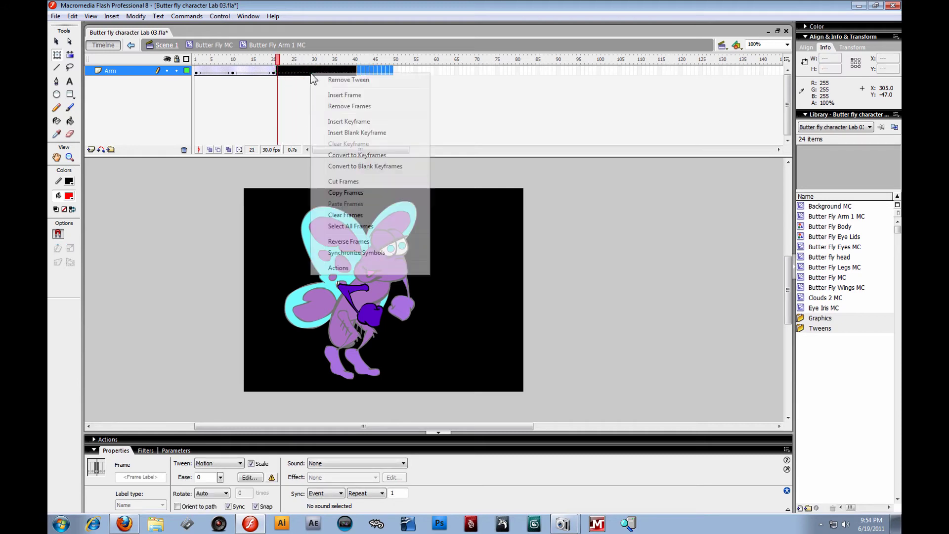
{"action": "left_click", "coordinate": [338, 107]}
- Run a Flash publish preview to check the arm swing shortened to 20 frames, and close it
{"action": "left_click", "coordinate": [55, 16]}
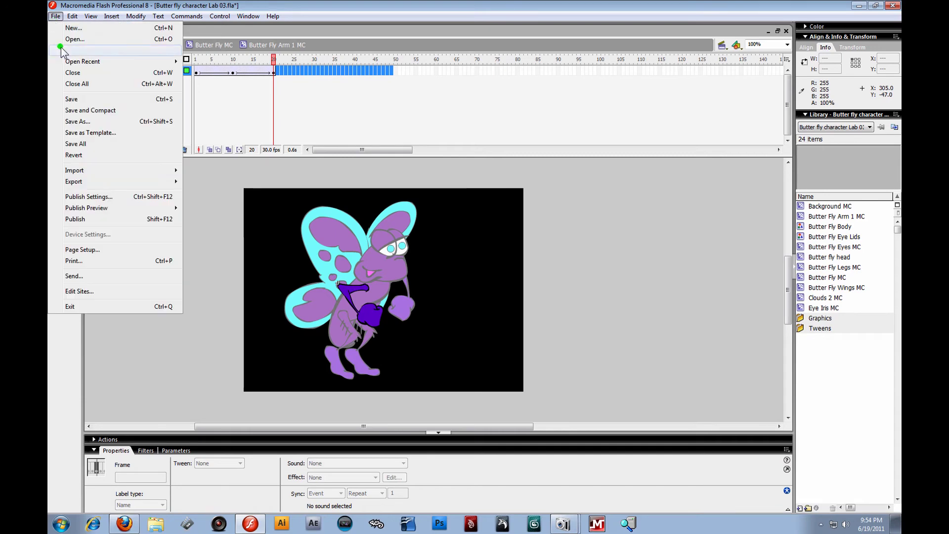
{"action": "mouse_move", "coordinate": [96, 208]}
{"action": "left_click", "coordinate": [206, 219]}
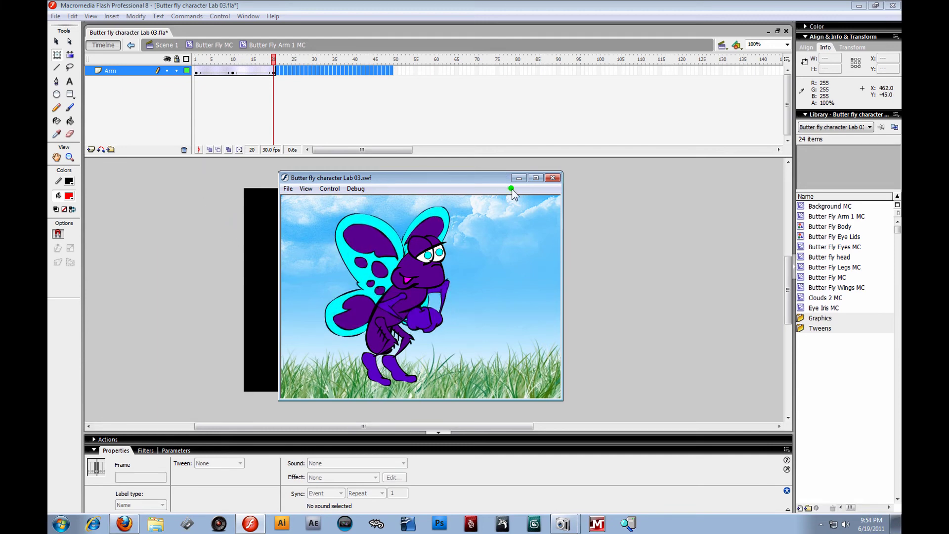
{"action": "left_click", "coordinate": [552, 178]}
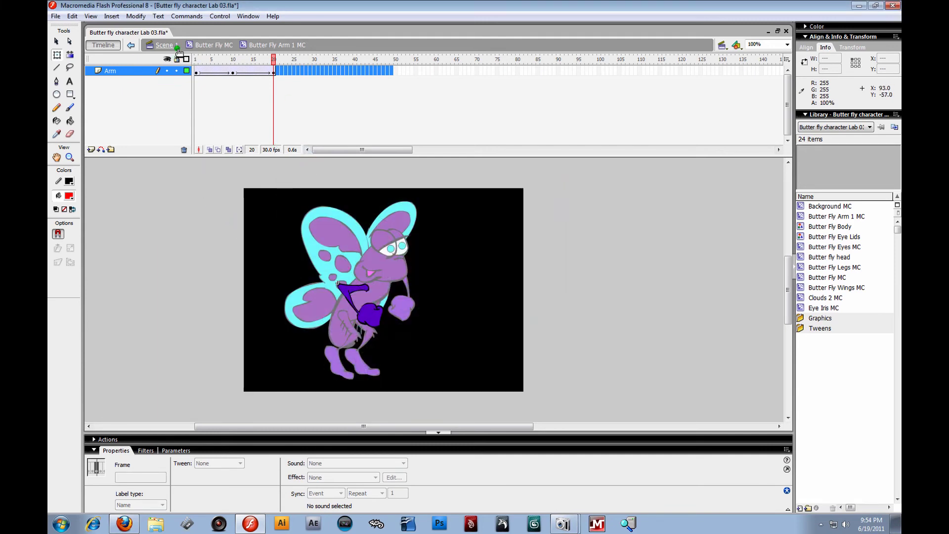
- Return to Butter Fly MC and change the behavior of the leg instance on the Legs 1 layer to Movie Clip
{"action": "left_click", "coordinate": [228, 46]}
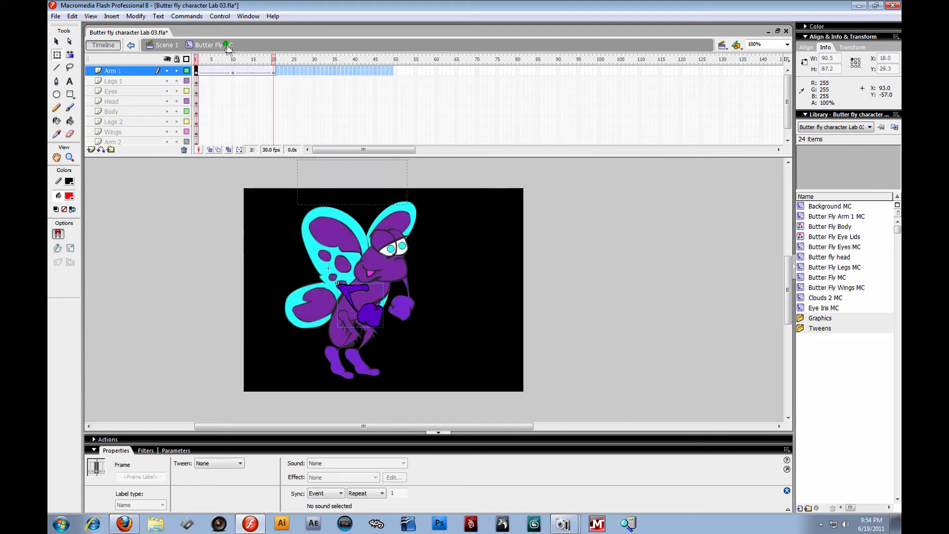
{"action": "left_click", "coordinate": [355, 337]}
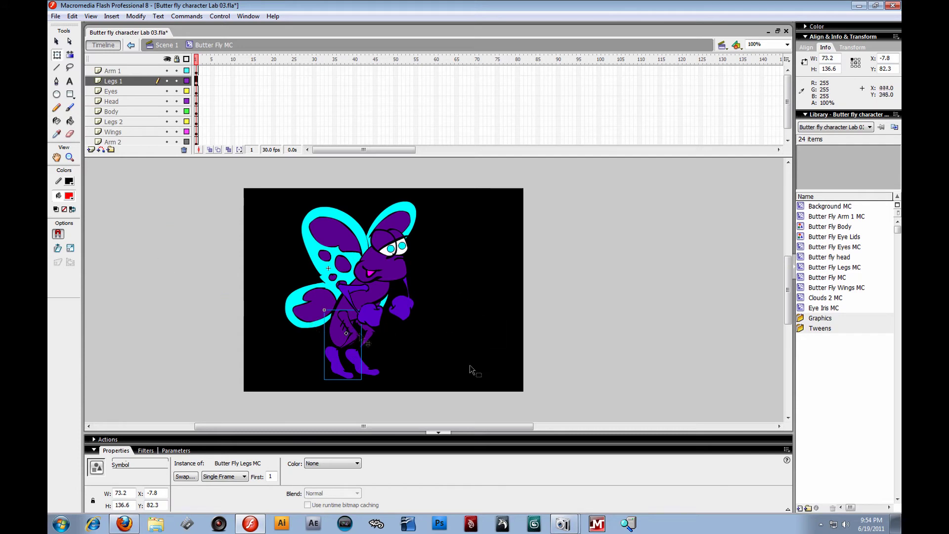
{"action": "left_click", "coordinate": [516, 354]}
{"action": "left_click", "coordinate": [355, 334]}
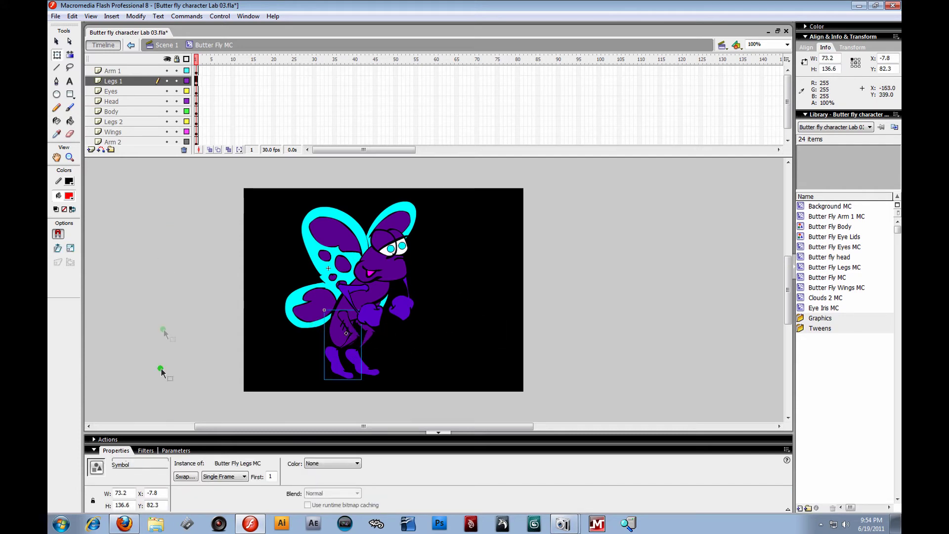
{"action": "left_click", "coordinate": [165, 465]}
{"action": "left_click", "coordinate": [145, 471]}
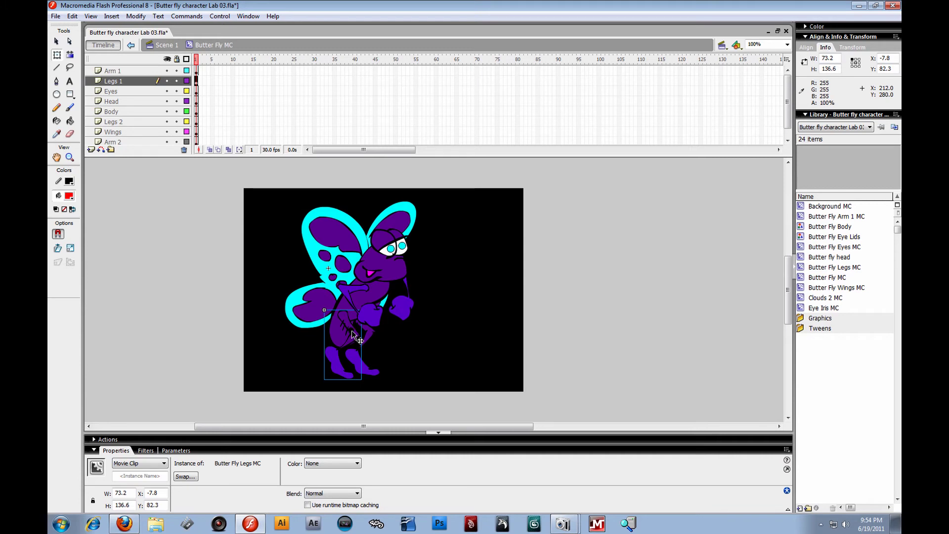
- Open Butter Fly Legs MC from the Legs 1 instance and move the leg's transformation point to the top of the leg
{"action": "double_click", "coordinate": [351, 334]}
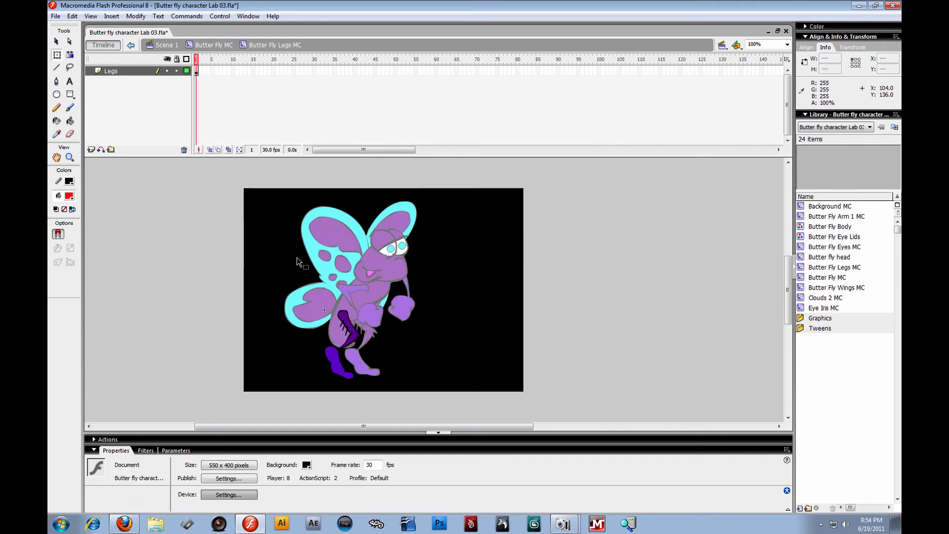
{"action": "left_click", "coordinate": [195, 70]}
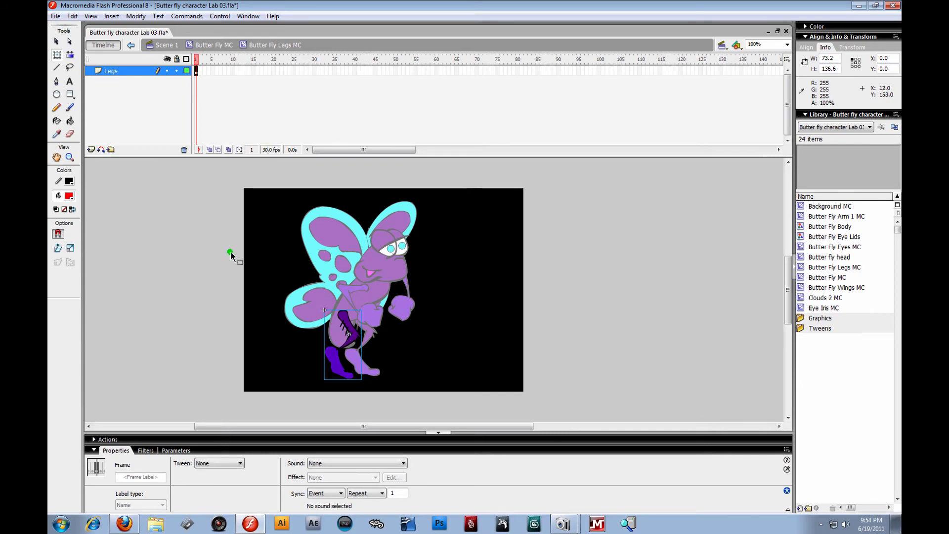
{"action": "left_click_drag", "start_coordinate": [349, 338], "coordinate": [348, 337]}
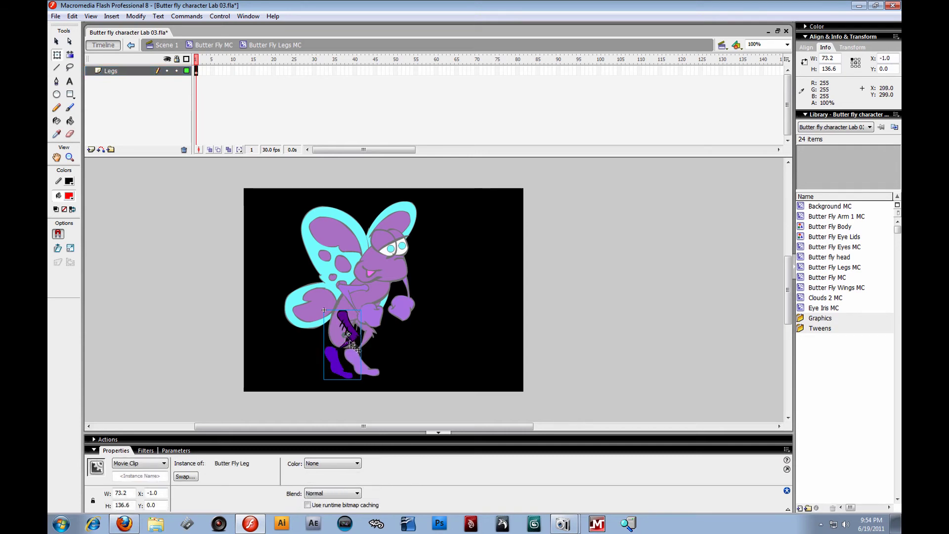
{"action": "left_click", "coordinate": [257, 261]}
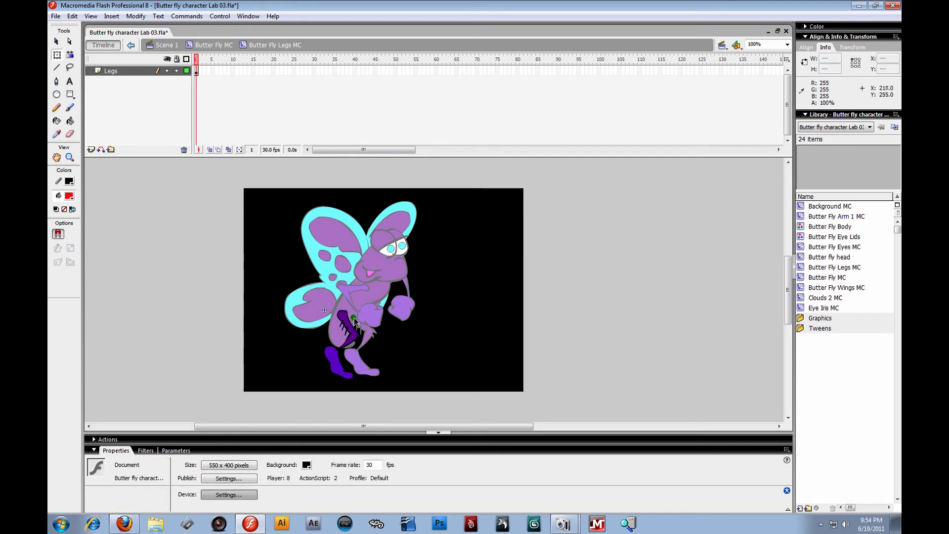
{"action": "left_click", "coordinate": [349, 334]}
{"action": "left_click", "coordinate": [58, 55]}
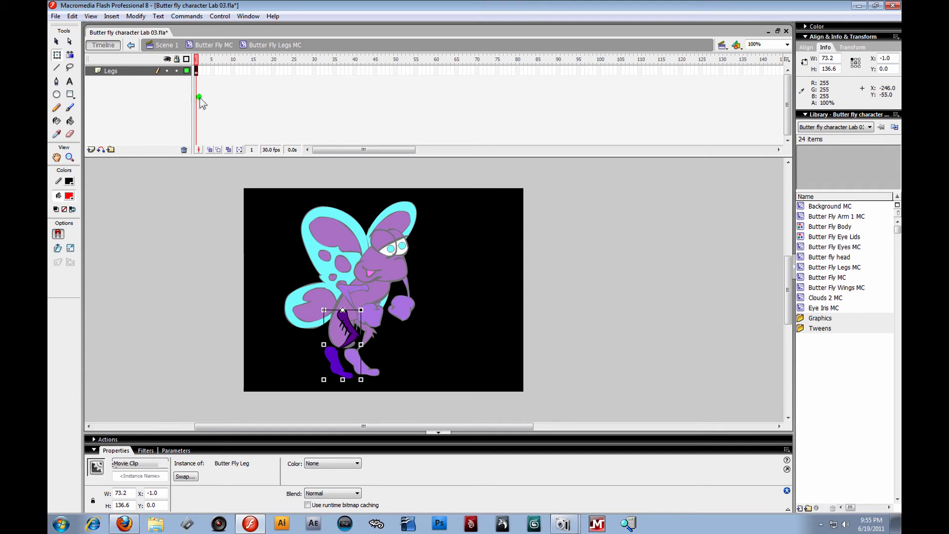
- Insert a keyframe at frame 5 of the Legs layer, create a motion tween, and add an end keyframe at frame 10
{"action": "left_click", "coordinate": [198, 71]}
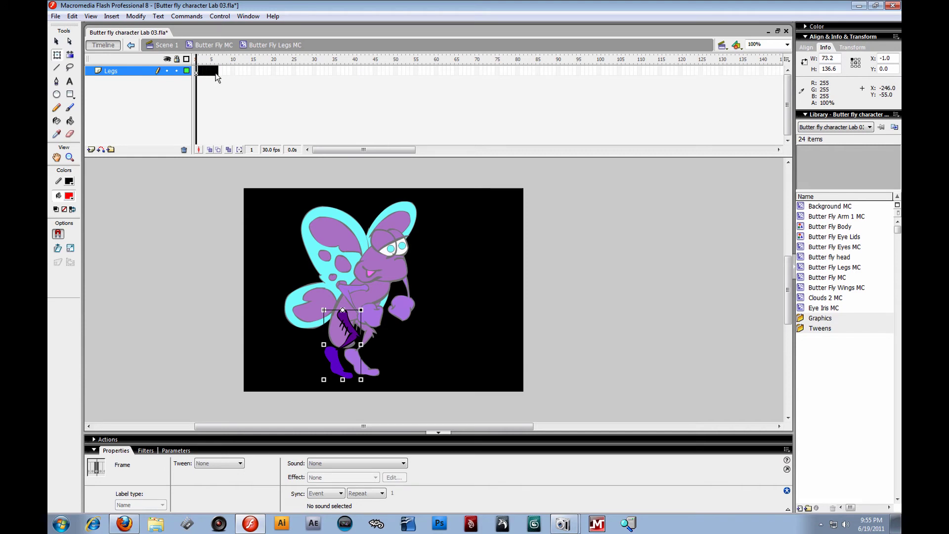
{"action": "mouse_move", "coordinate": [212, 72]}
{"action": "left_mouse_down"}
{"action": "mouse_move", "coordinate": [229, 73]}
{"action": "mouse_move", "coordinate": [212, 72]}
{"action": "left_mouse_up"}
{"action": "right_click", "coordinate": [212, 73]}
{"action": "left_click", "coordinate": [240, 120]}
{"action": "left_click", "coordinate": [214, 76]}
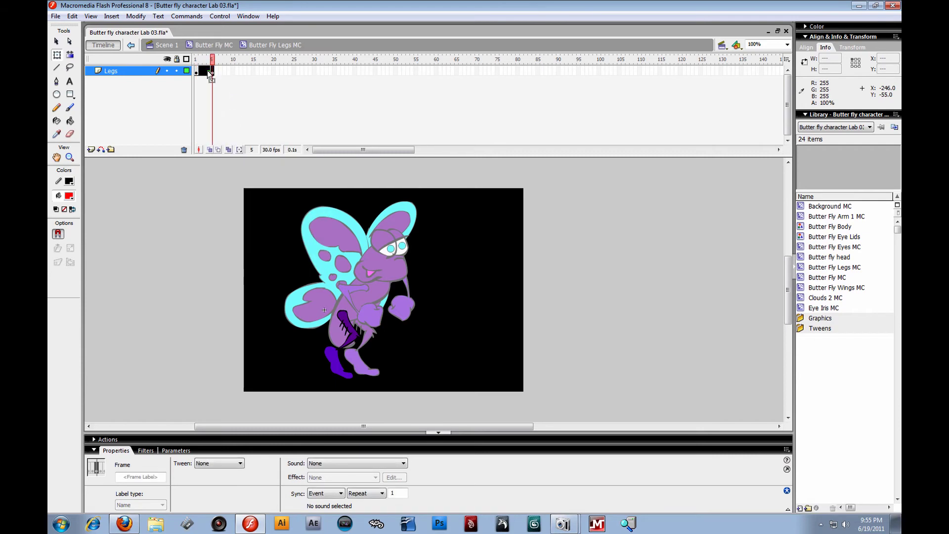
{"action": "right_click", "coordinate": [212, 70]}
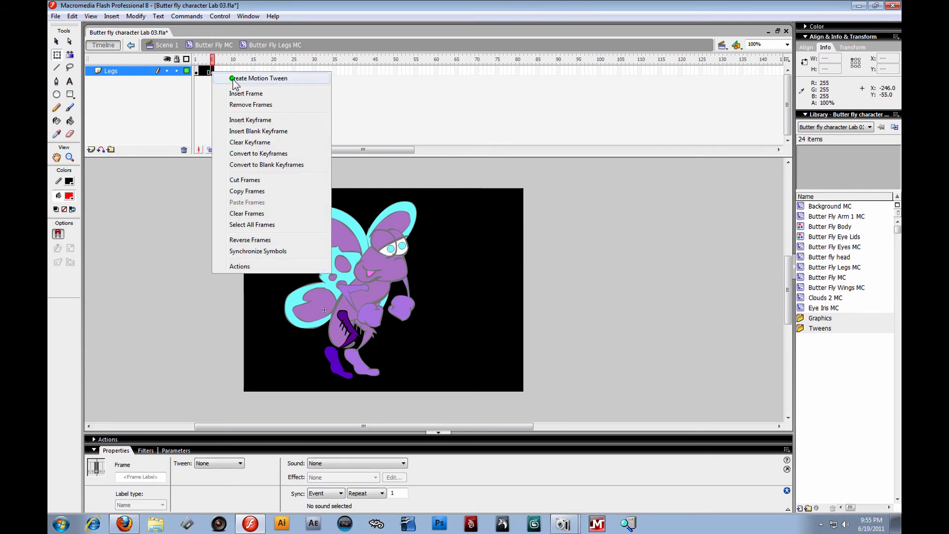
{"action": "left_click", "coordinate": [232, 80]}
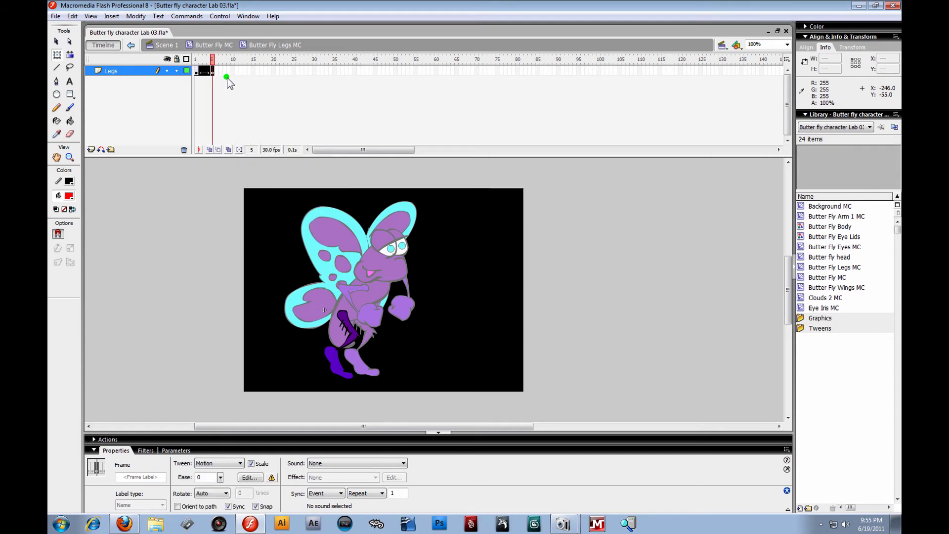
{"action": "left_click", "coordinate": [232, 71]}
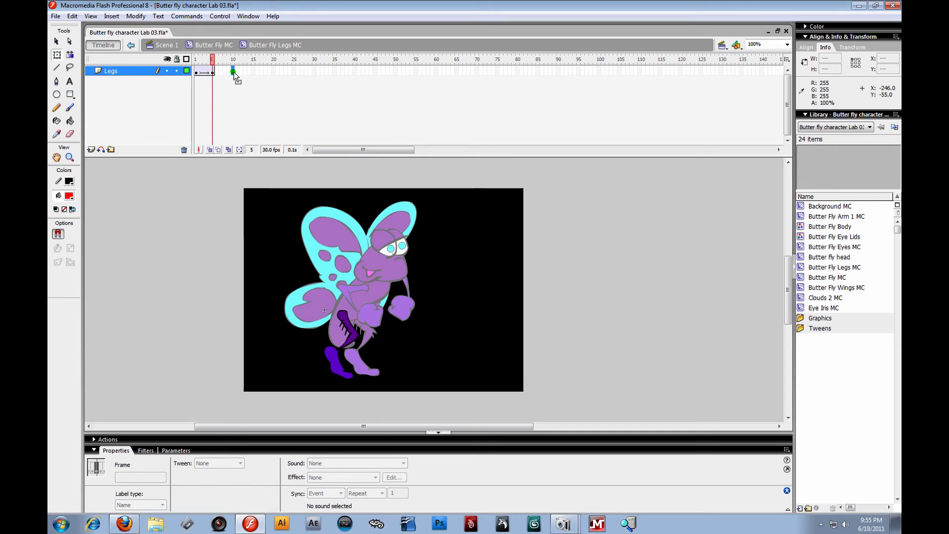
{"action": "key", "text": "F6"}
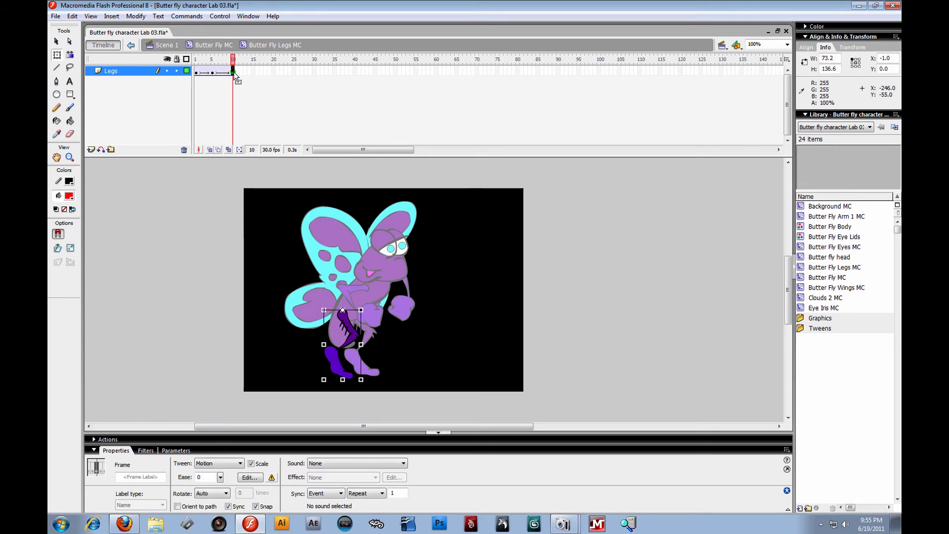
- Rotate the leg forward around its top pivot on the frame 5 keyframe and scrub through the swing
{"action": "left_click_drag", "start_coordinate": [232, 59], "coordinate": [215, 71]}
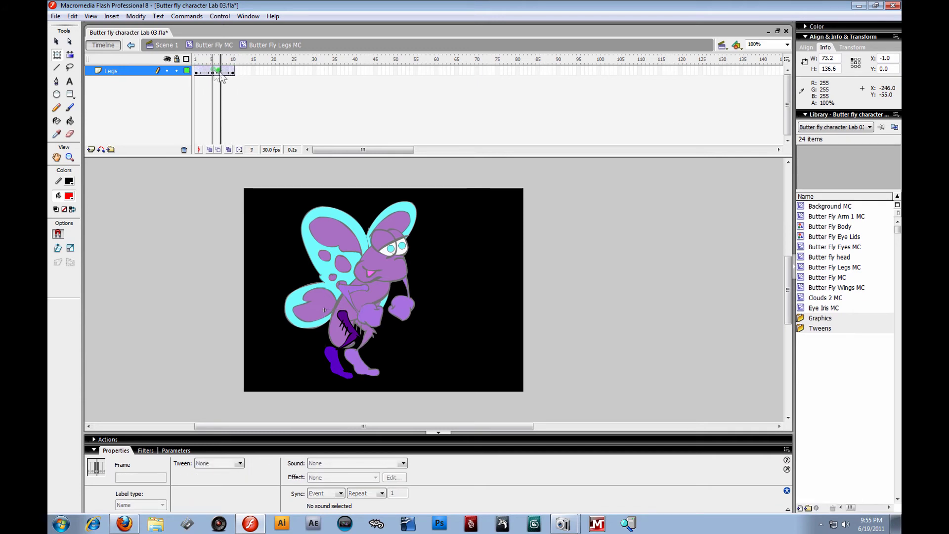
{"action": "left_click", "coordinate": [213, 72]}
{"action": "left_click", "coordinate": [194, 72]}
{"action": "left_click", "coordinate": [194, 72]}
{"action": "mouse_move", "coordinate": [194, 72]}
{"action": "left_mouse_down"}
{"action": "mouse_move", "coordinate": [218, 73]}
{"action": "mouse_move", "coordinate": [217, 86]}
{"action": "mouse_move", "coordinate": [213, 73]}
{"action": "left_mouse_up"}
{"action": "left_click", "coordinate": [232, 73]}
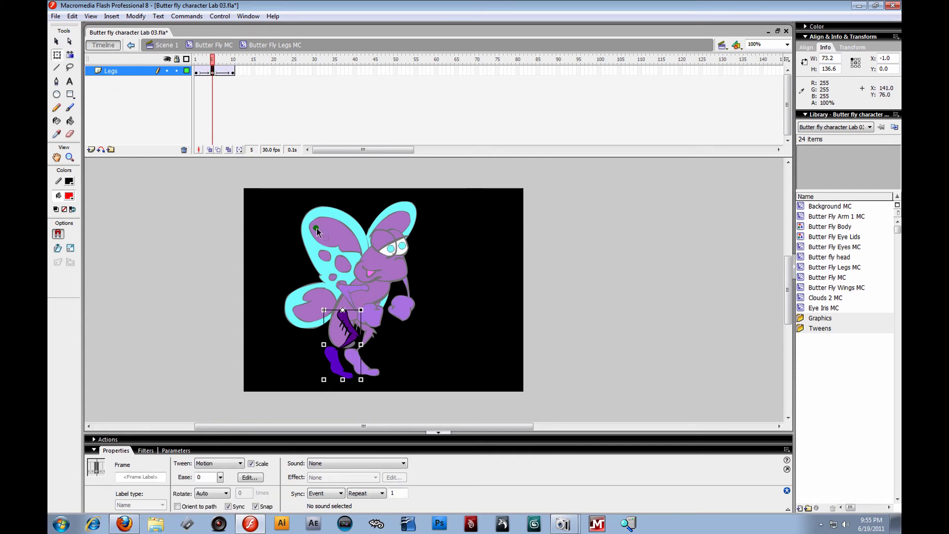
{"action": "mouse_move", "coordinate": [368, 308]}
{"action": "left_mouse_down"}
{"action": "mouse_move", "coordinate": [362, 298]}
{"action": "mouse_move", "coordinate": [369, 316]}
{"action": "left_mouse_up"}
{"action": "mouse_move", "coordinate": [210, 58]}
{"action": "left_mouse_down"}
{"action": "mouse_move", "coordinate": [226, 68]}
{"action": "mouse_move", "coordinate": [191, 70]}
{"action": "mouse_move", "coordinate": [232, 69]}
{"action": "mouse_move", "coordinate": [192, 74]}
{"action": "mouse_move", "coordinate": [219, 78]}
{"action": "mouse_move", "coordinate": [212, 72]}
{"action": "left_mouse_up"}
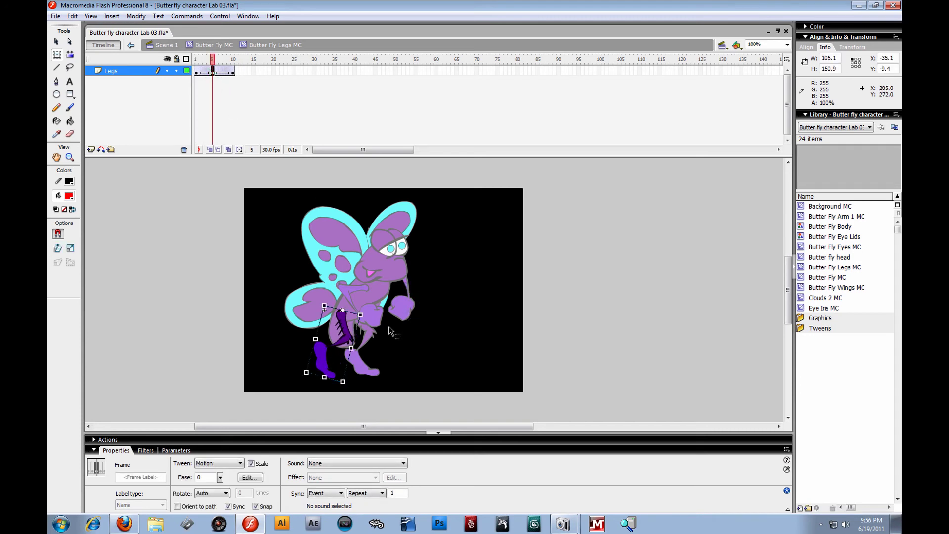
{"action": "left_click_drag", "start_coordinate": [371, 313], "coordinate": [368, 302]}
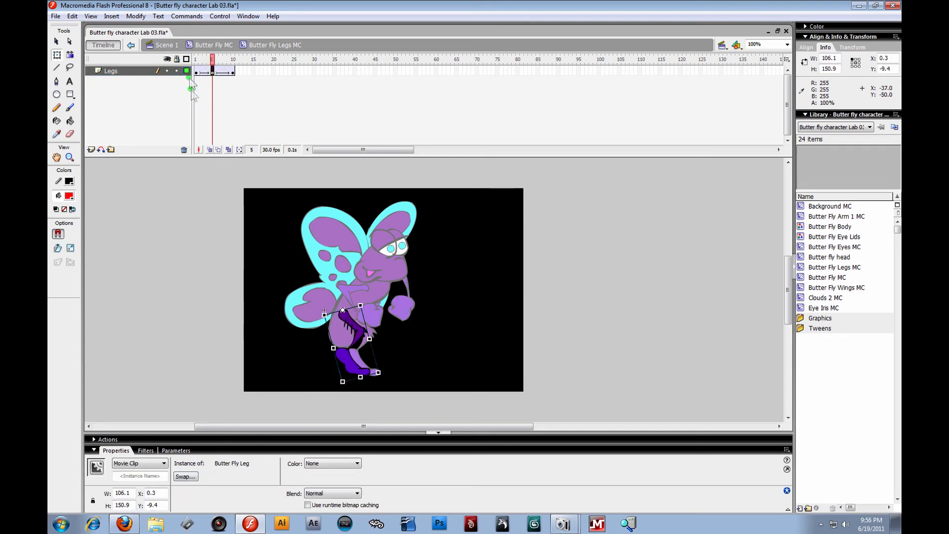
{"action": "left_click_drag", "start_coordinate": [213, 58], "coordinate": [205, 84]}
- Return to Butter Fly MC and run a Flash publish preview to check the leg swing, and close it
{"action": "left_click", "coordinate": [208, 46]}
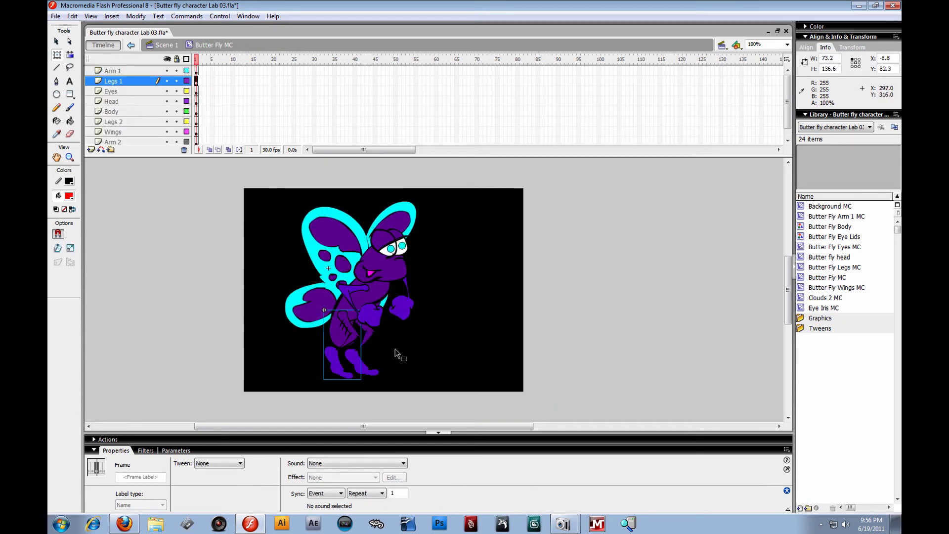
{"action": "left_click", "coordinate": [371, 336]}
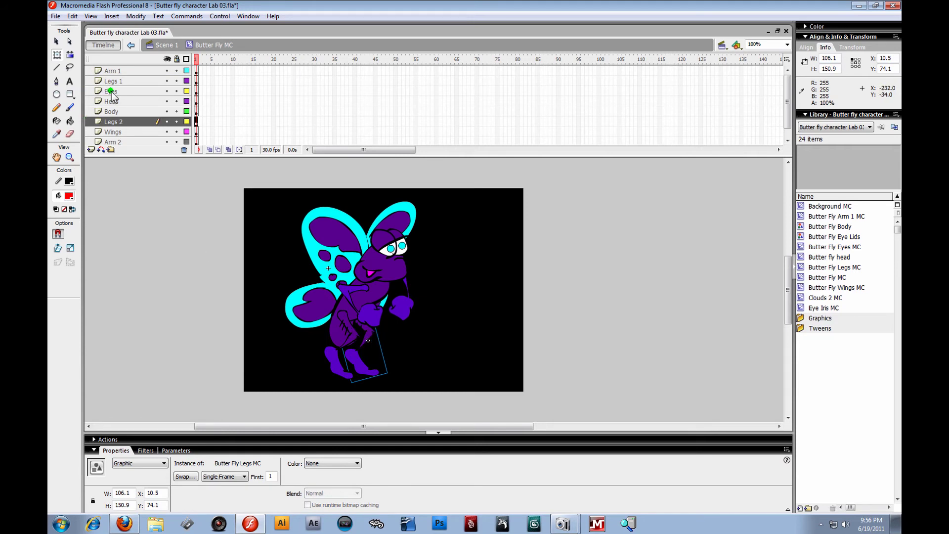
{"action": "left_click", "coordinate": [230, 338]}
{"action": "left_click", "coordinate": [348, 326]}
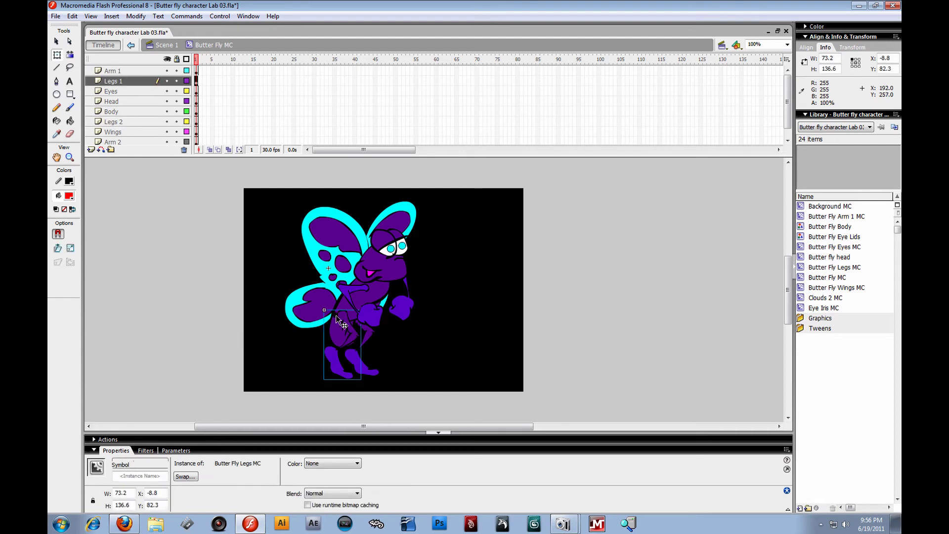
{"action": "left_click", "coordinate": [55, 16]}
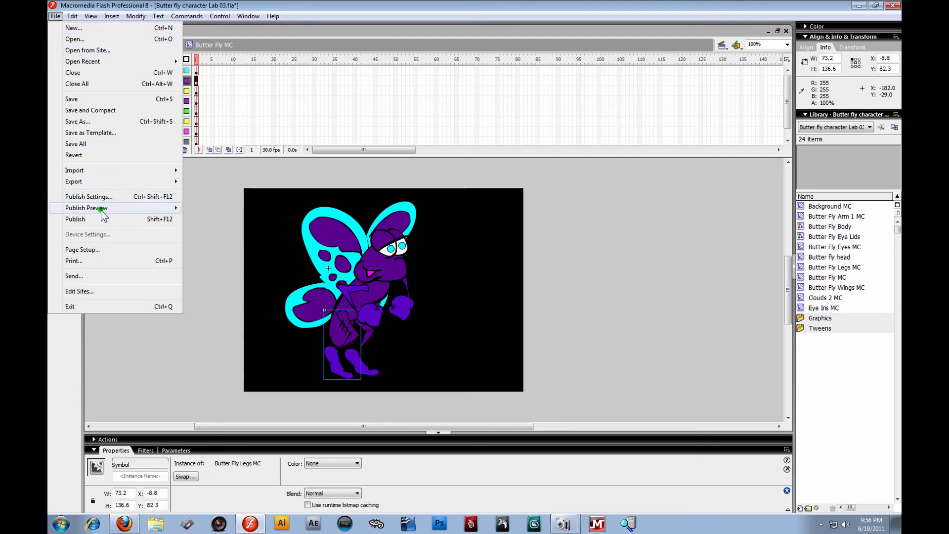
{"action": "left_click", "coordinate": [228, 218]}
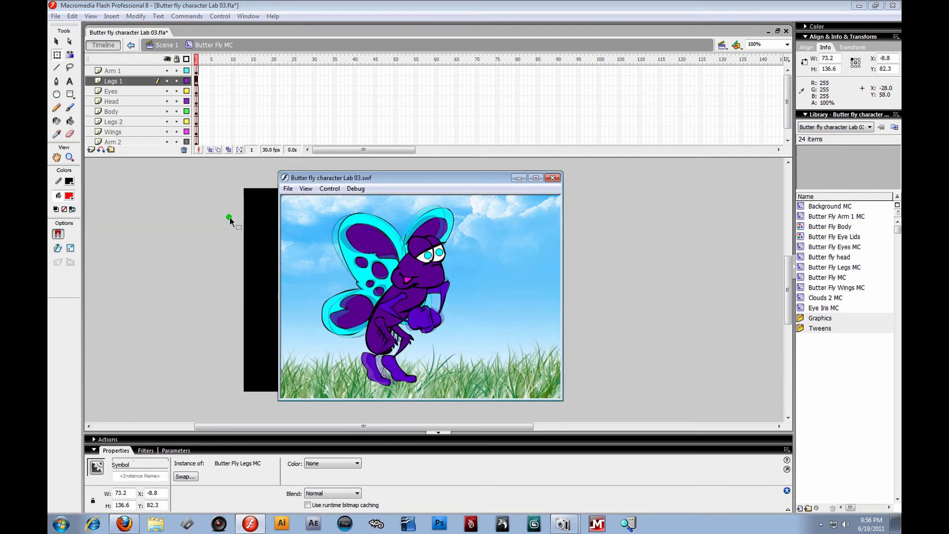
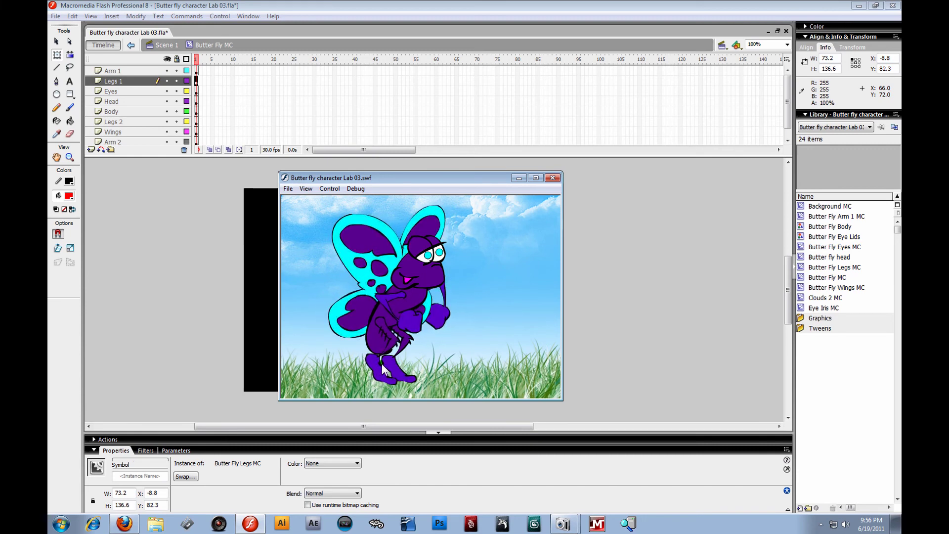
{"action": "left_click", "coordinate": [554, 178]}
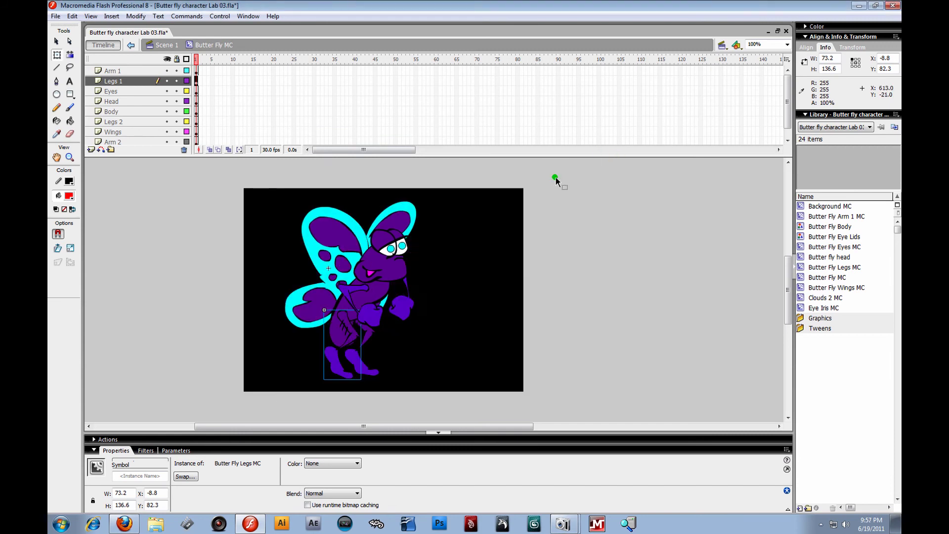
- Set the Legs 2 instance's symbol behavior to Movie Clip and open it to check the leg tween
{"action": "left_click", "coordinate": [368, 336]}
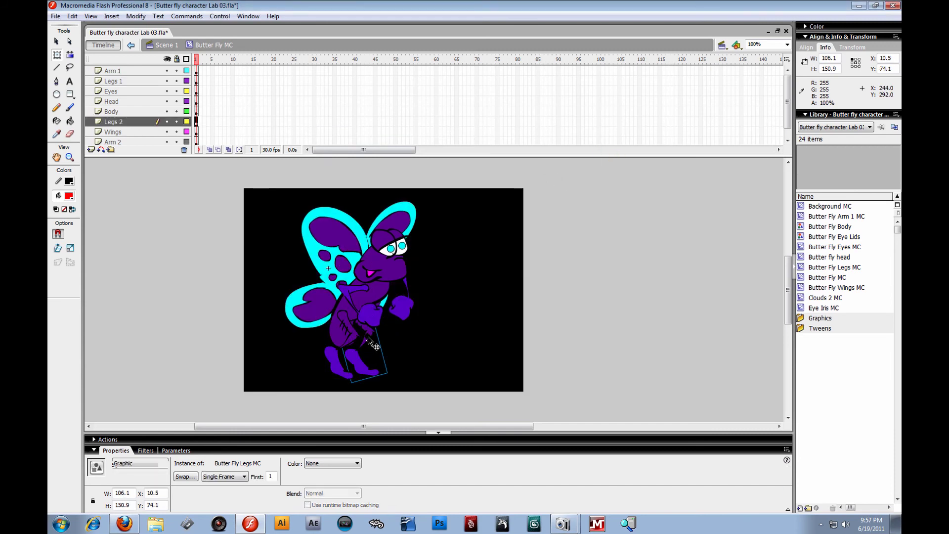
{"action": "left_click", "coordinate": [151, 465]}
{"action": "left_click", "coordinate": [148, 472]}
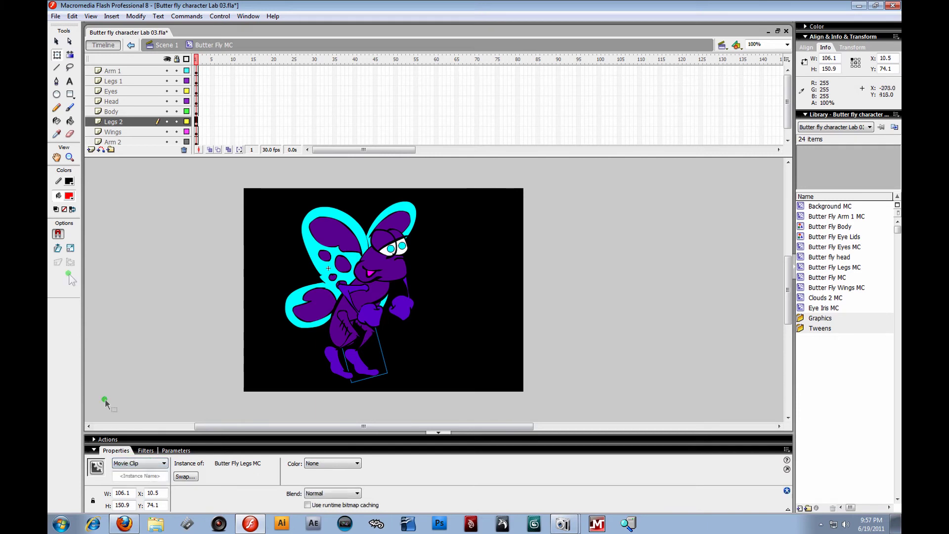
{"action": "double_click", "coordinate": [366, 339]}
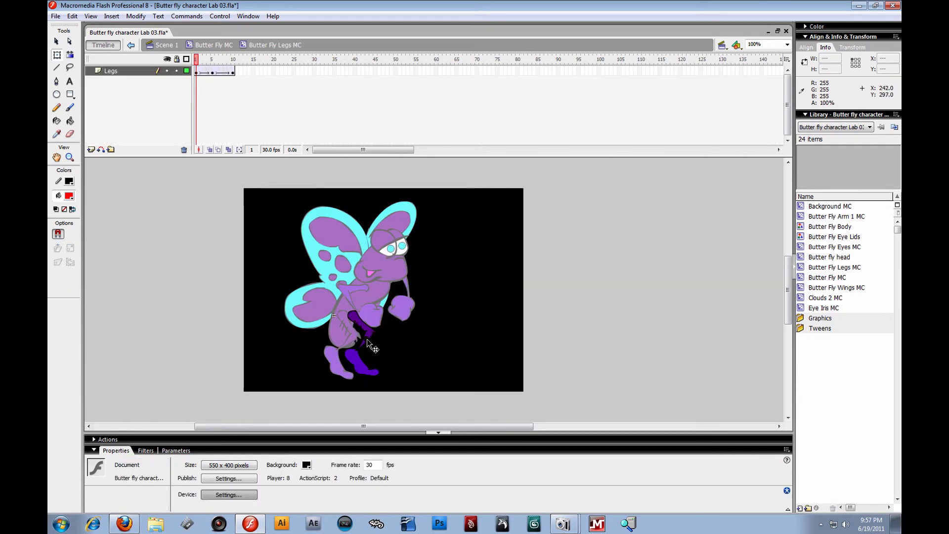
{"action": "mouse_move", "coordinate": [200, 71]}
{"action": "left_mouse_down"}
{"action": "mouse_move", "coordinate": [223, 71]}
{"action": "mouse_move", "coordinate": [184, 67]}
{"action": "mouse_move", "coordinate": [234, 82]}
{"action": "mouse_move", "coordinate": [176, 68]}
{"action": "mouse_move", "coordinate": [232, 74]}
{"action": "mouse_move", "coordinate": [195, 74]}
{"action": "left_mouse_up"}
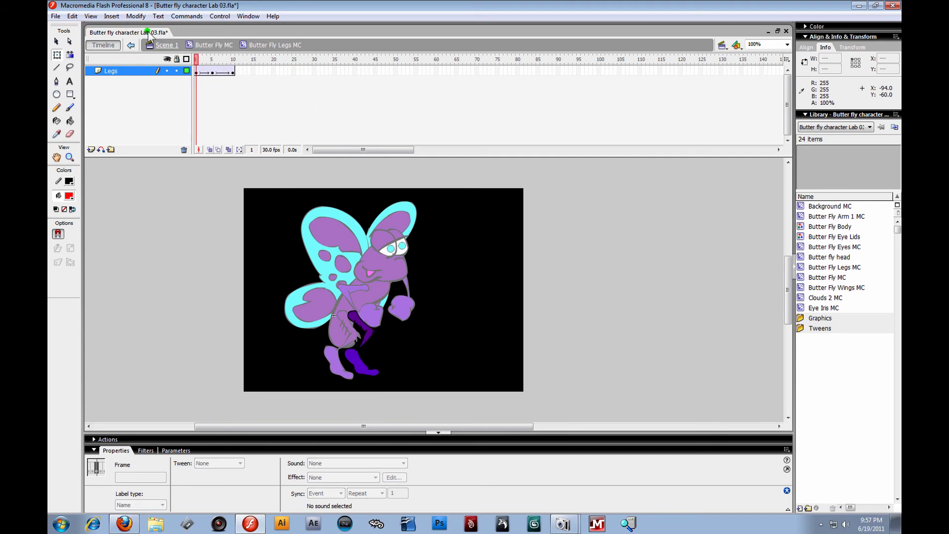
- Return to Scene 1, run a Flash publish preview to check both legs swinging, and close it
{"action": "left_click", "coordinate": [165, 46]}
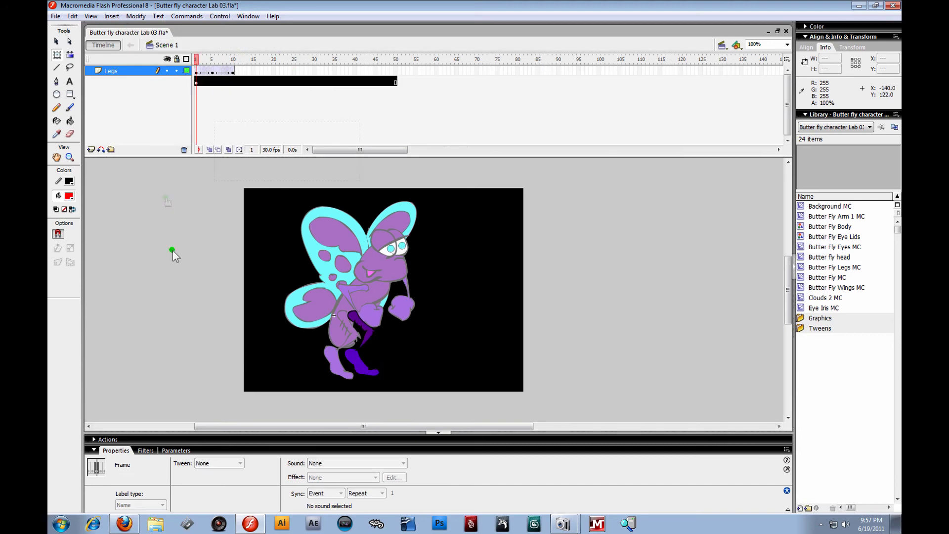
{"action": "left_click", "coordinate": [57, 16]}
{"action": "mouse_move", "coordinate": [111, 210]}
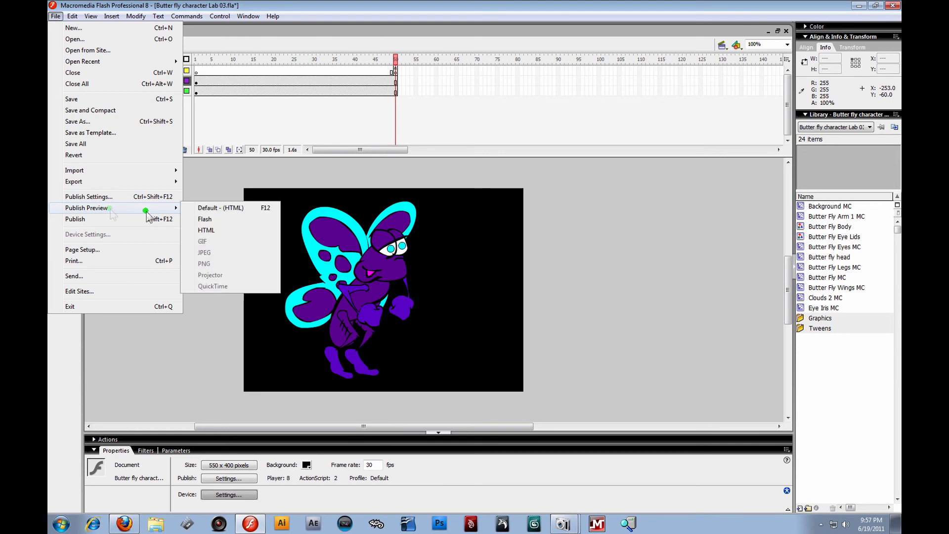
{"action": "left_click", "coordinate": [237, 221]}
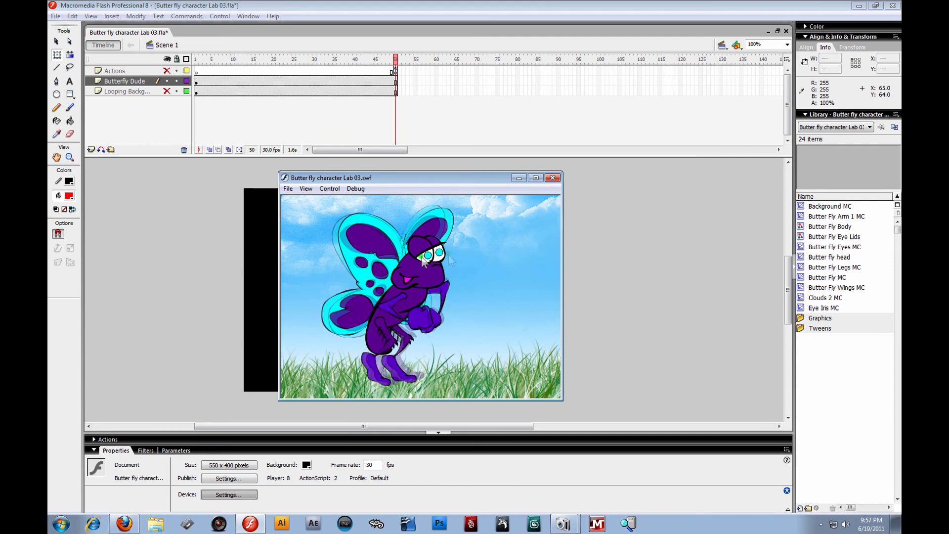
{"action": "left_click", "coordinate": [552, 178]}
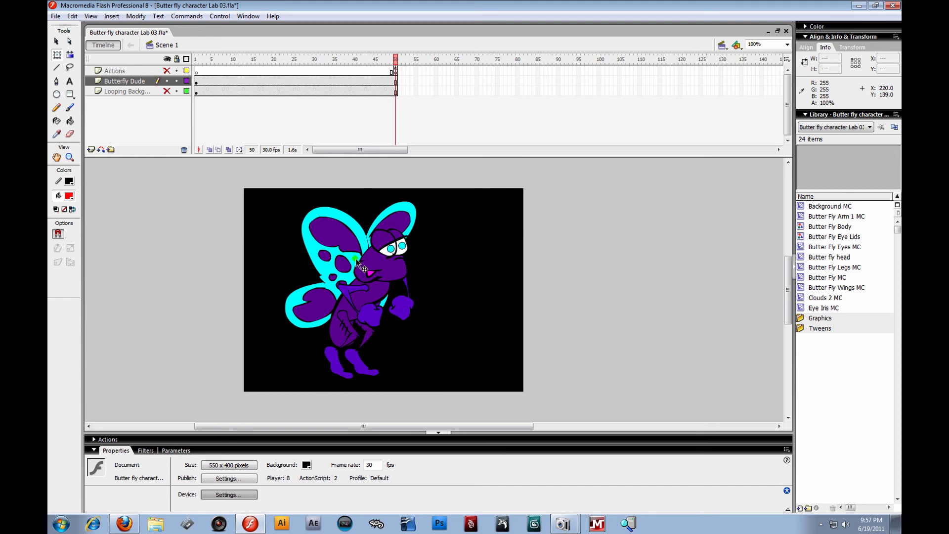
{"action": "left_click", "coordinate": [331, 241]}
{"action": "left_click_drag", "start_coordinate": [331, 241], "coordinate": [325, 261]}
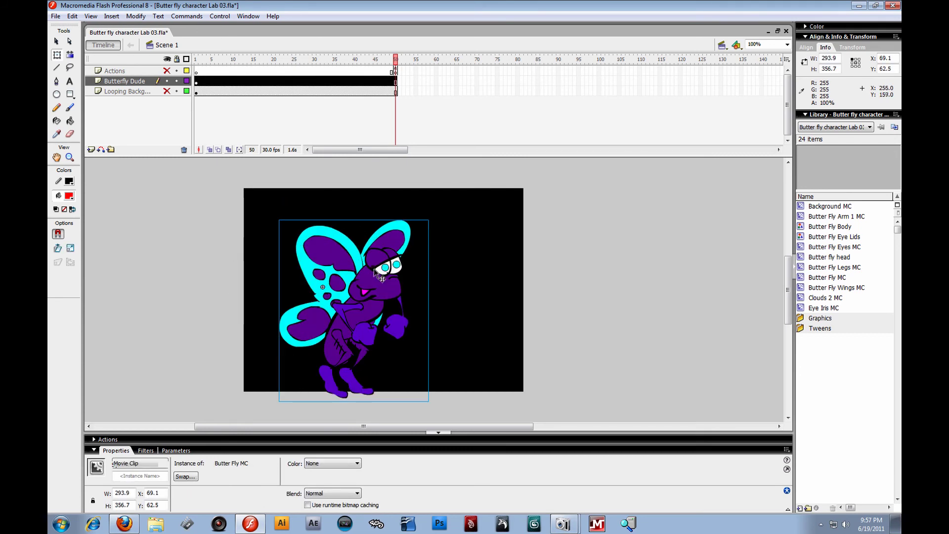
{"action": "key", "text": "ctrl+z"}
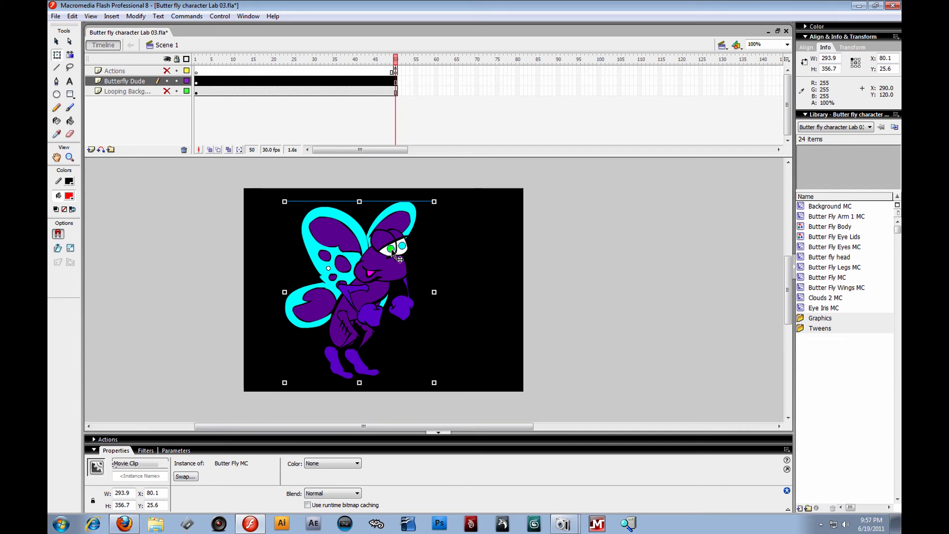
- Open Butter Fly MC from the butterfly and select the eyes, undoing a trial move away from the face
{"action": "double_click", "coordinate": [366, 261]}
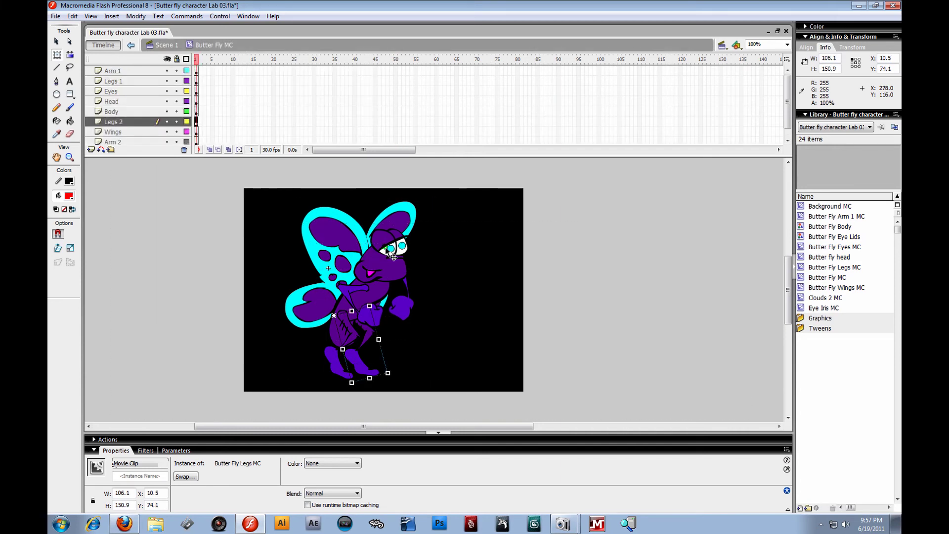
{"action": "left_click", "coordinate": [387, 252]}
{"action": "left_click_drag", "start_coordinate": [391, 252], "coordinate": [469, 285]}
{"action": "left_click_drag", "start_coordinate": [468, 282], "coordinate": [454, 282]}
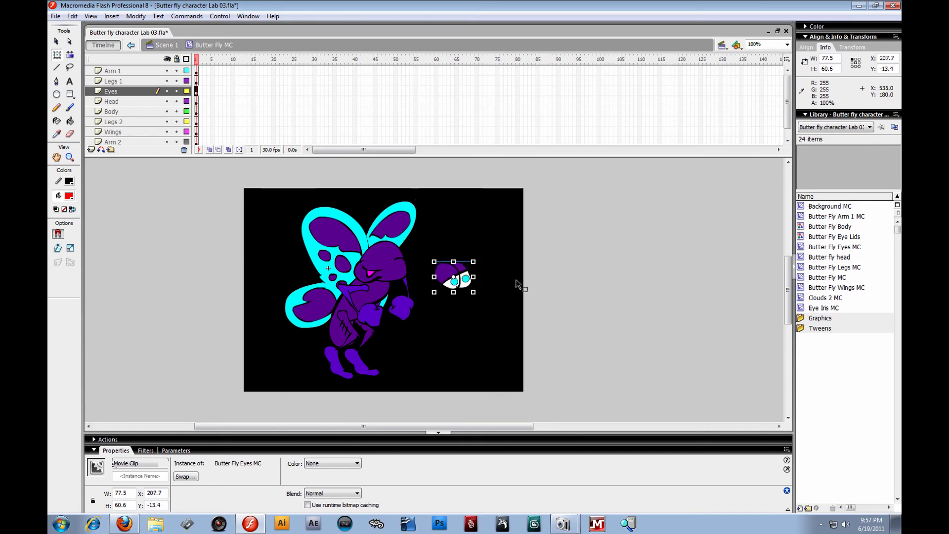
{"action": "key", "text": "ctrl+z"}
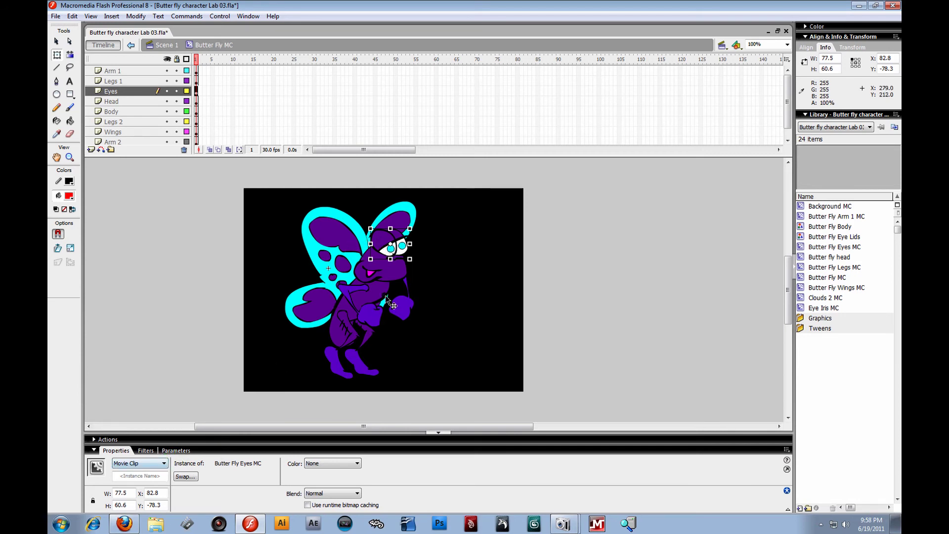
- Switch the eyes instance's symbol behavior to Graphic and back to Movie Clip
{"action": "left_click", "coordinate": [144, 463]}
{"action": "left_click", "coordinate": [147, 486]}
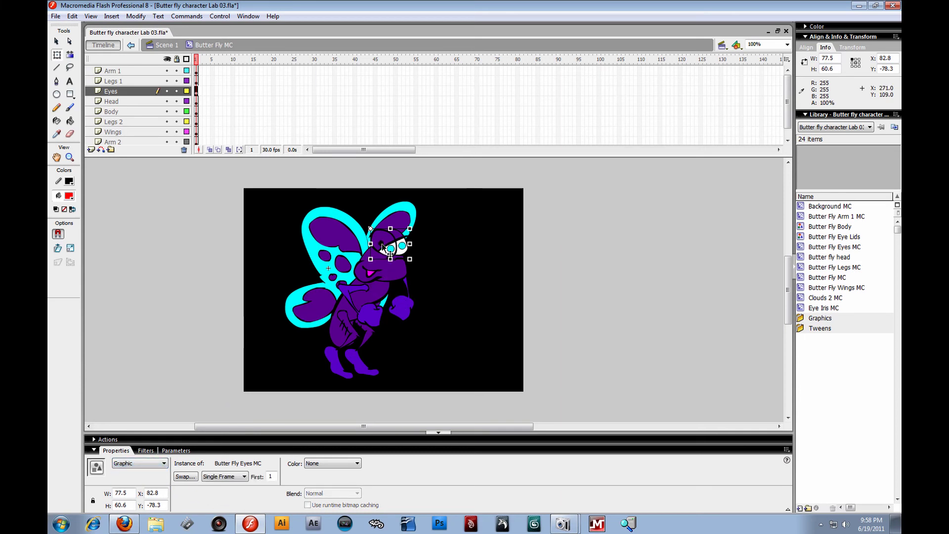
{"action": "left_click", "coordinate": [161, 463]}
{"action": "left_click", "coordinate": [149, 470]}
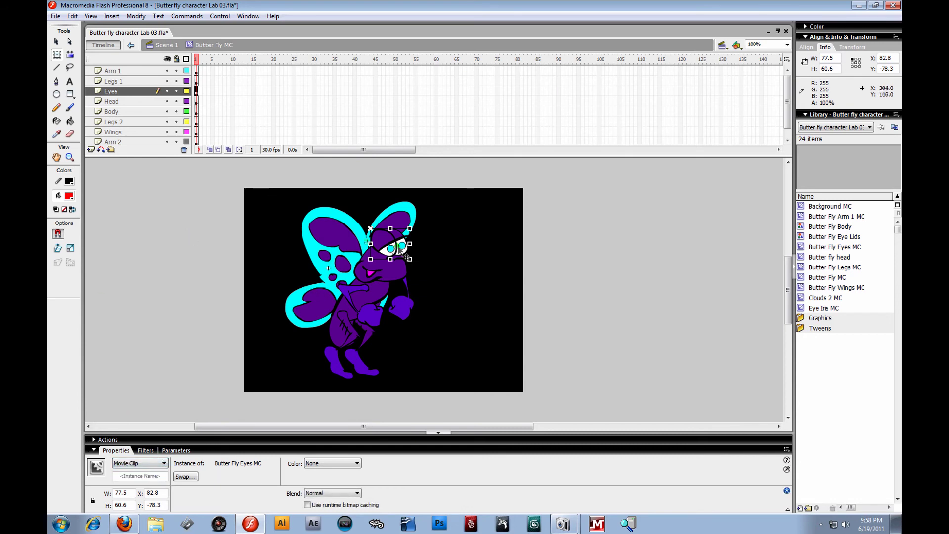
- Open Butter Fly Eyes MC and examine what the Eye Iris and Eyes layers contain, briefly hiding the Eye Iris layer
{"action": "double_click", "coordinate": [385, 238]}
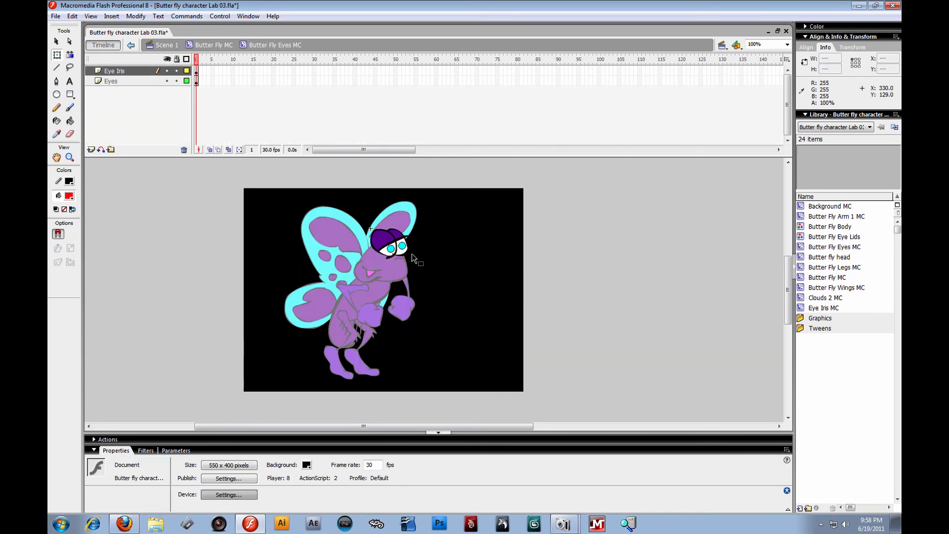
{"action": "left_click", "coordinate": [197, 72]}
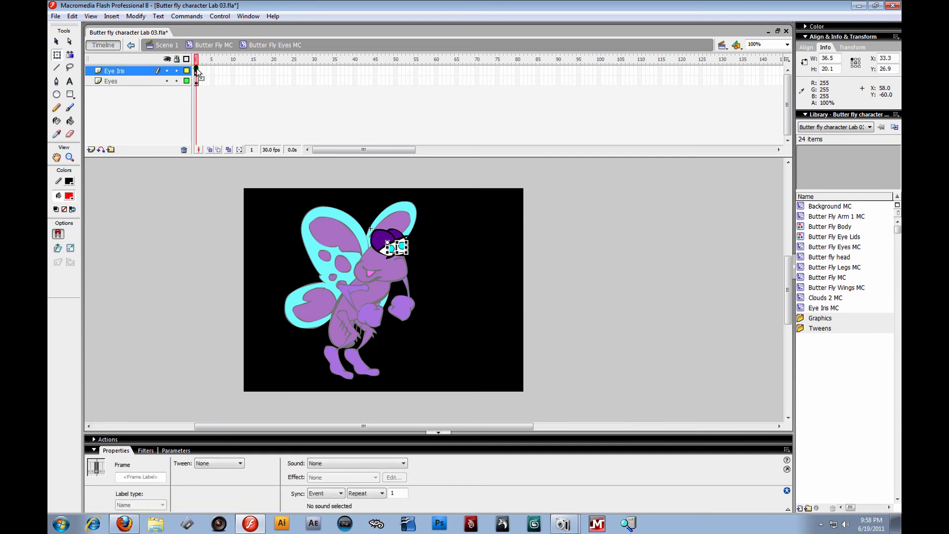
{"action": "left_click", "coordinate": [197, 82]}
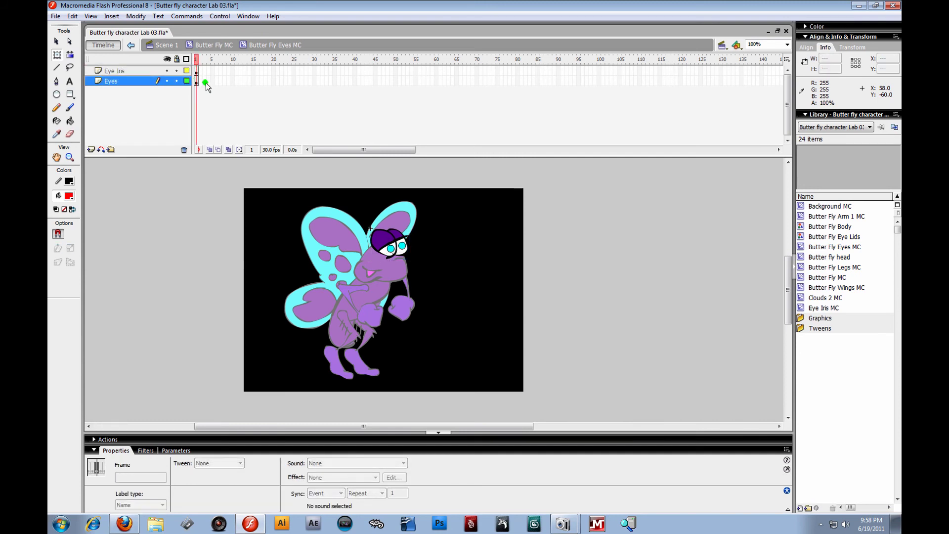
{"action": "left_click", "coordinate": [197, 71]}
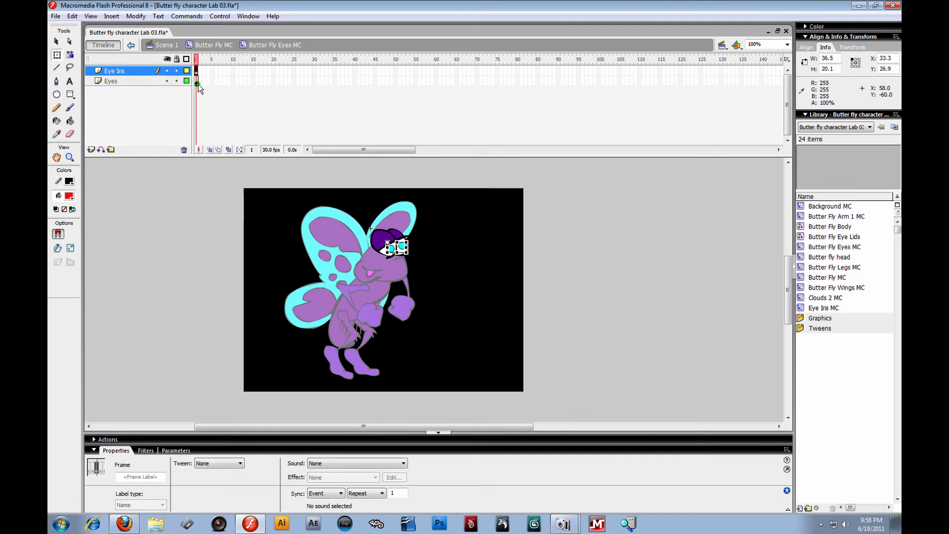
{"action": "left_click", "coordinate": [198, 82]}
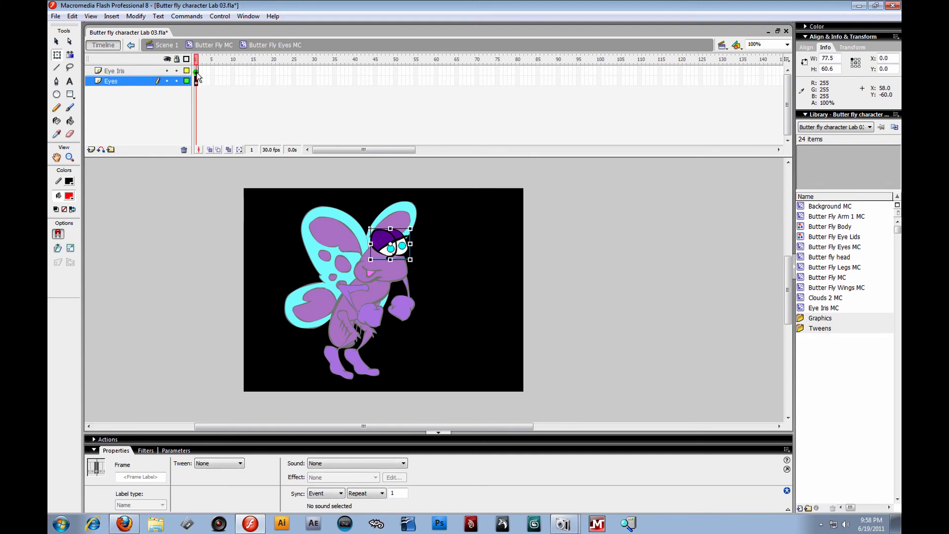
{"action": "left_click", "coordinate": [197, 71]}
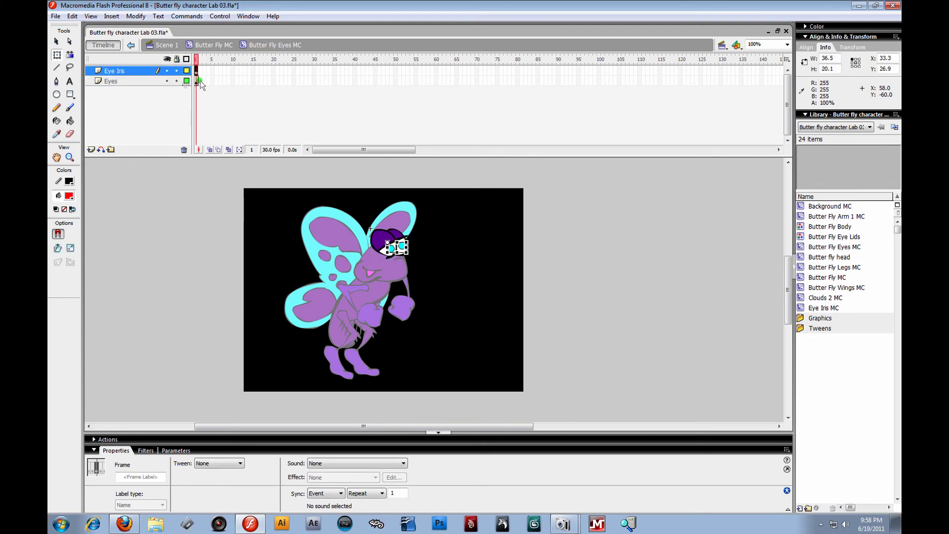
{"action": "left_click", "coordinate": [167, 69]}
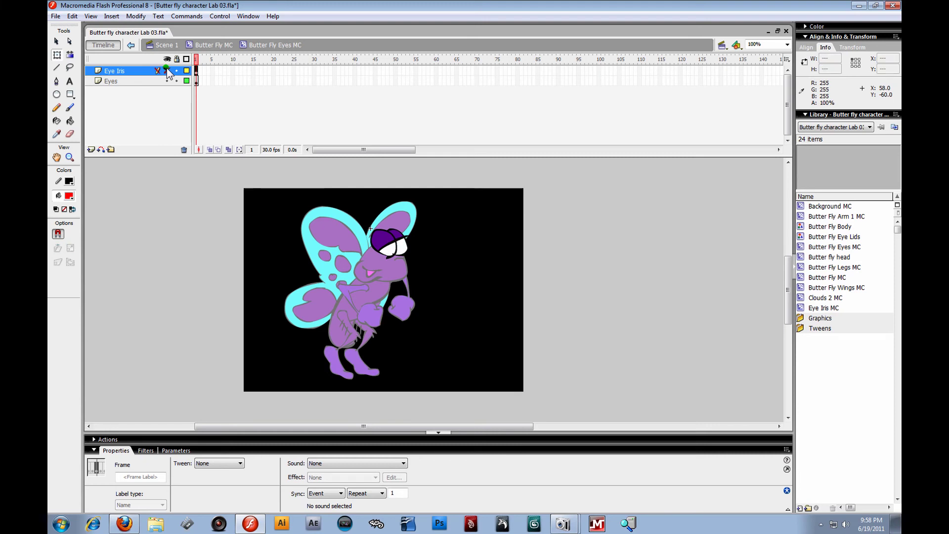
{"action": "left_click", "coordinate": [167, 70]}
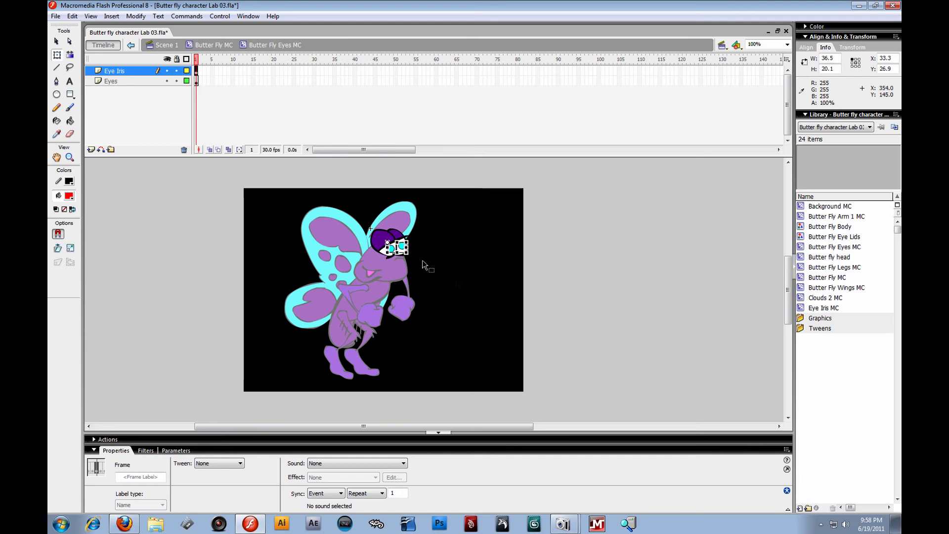
- Set the Eye Iris MC instance's symbol behavior to Movie Clip and deselect it
{"action": "left_click", "coordinate": [400, 247]}
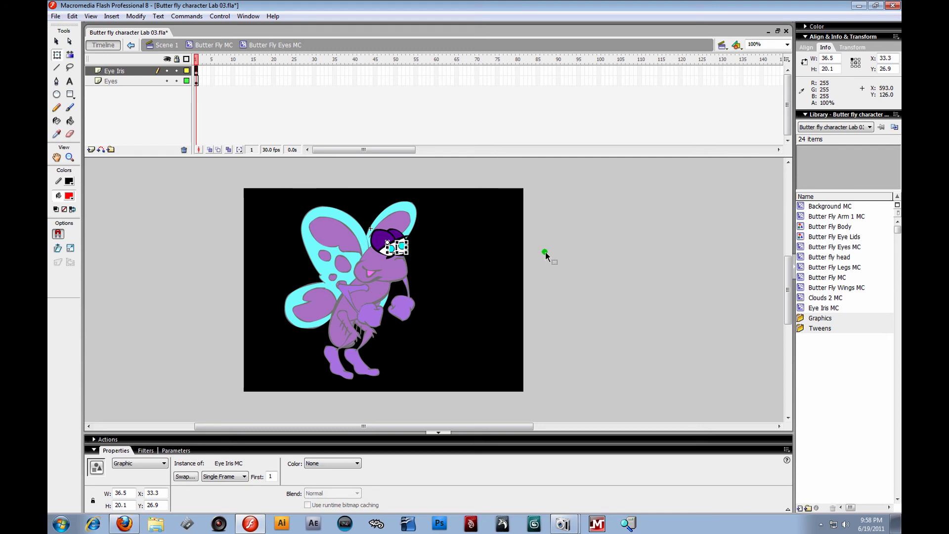
{"action": "left_click", "coordinate": [478, 242]}
{"action": "left_click", "coordinate": [402, 246]}
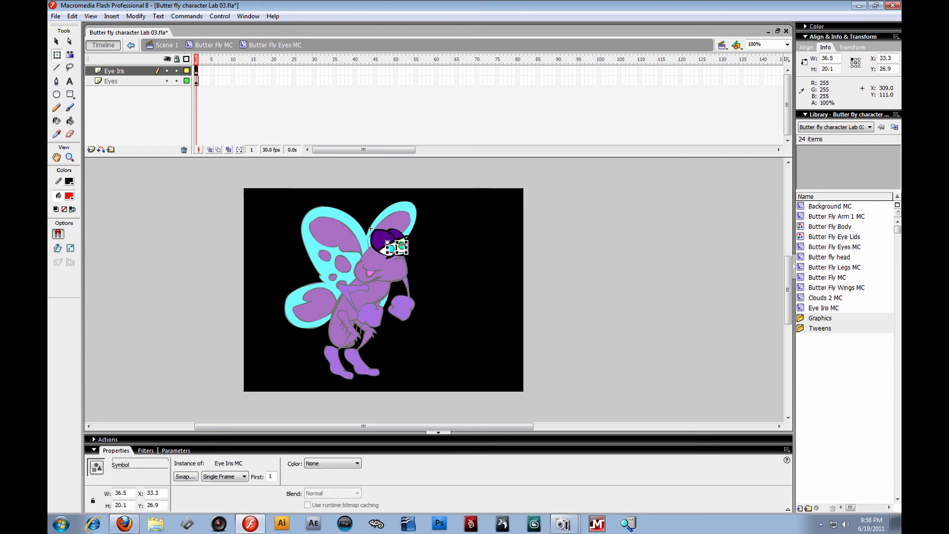
{"action": "left_click", "coordinate": [164, 464]}
{"action": "left_click", "coordinate": [149, 472]}
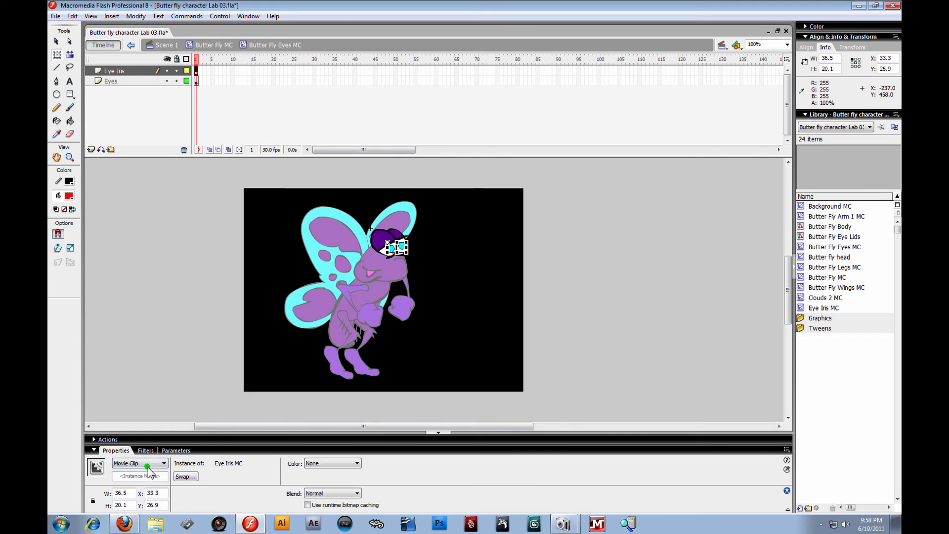
{"action": "left_click", "coordinate": [564, 263]}
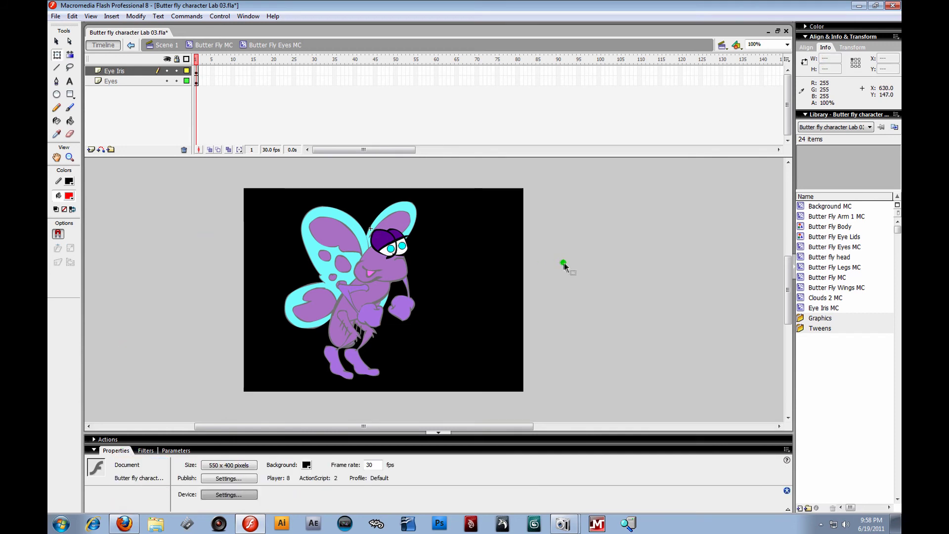
- Open Eye Iris MC and insert keyframes at frame 10 on the Blue Eyes 1 and Blue Eyes 2 layers
{"action": "double_click", "coordinate": [401, 245]}
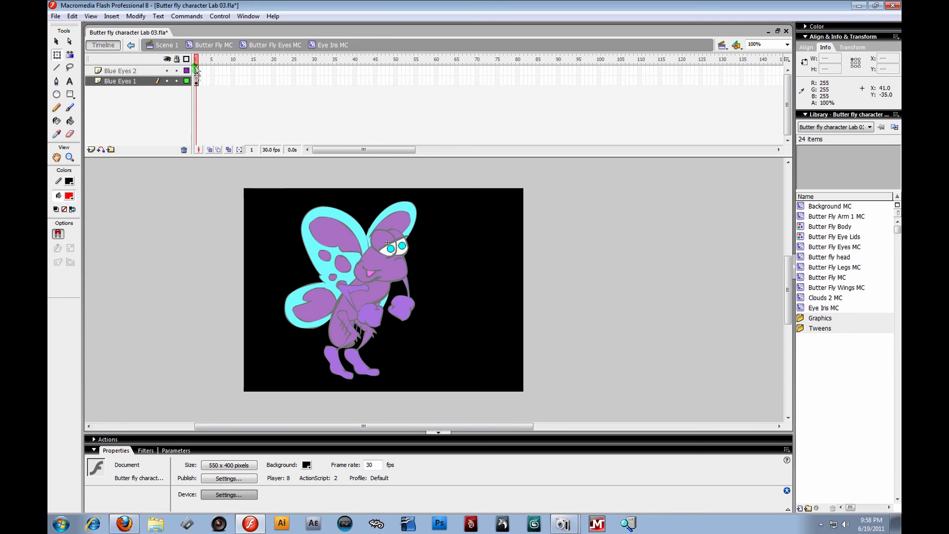
{"action": "left_click_drag", "start_coordinate": [196, 70], "coordinate": [197, 82]}
{"action": "left_click", "coordinate": [200, 82]}
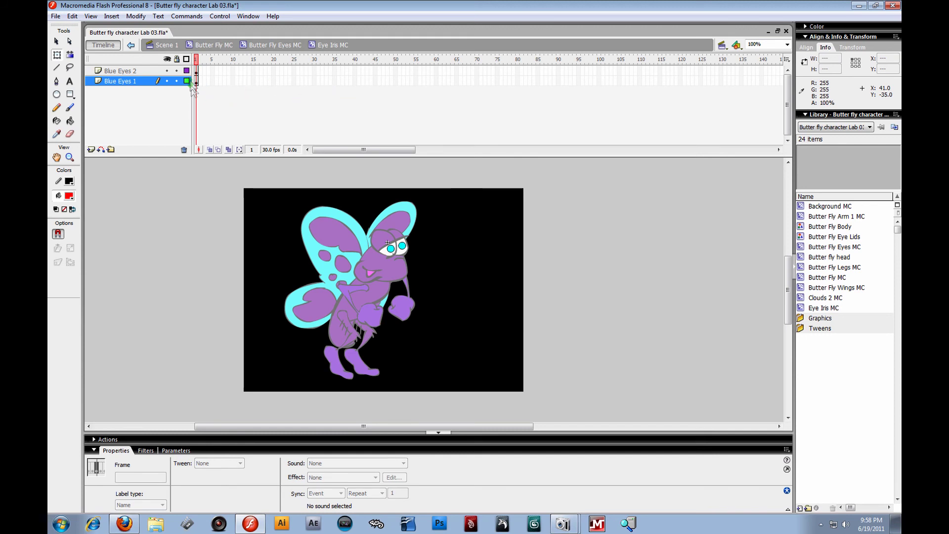
{"action": "left_click_drag", "start_coordinate": [202, 71], "coordinate": [233, 81]}
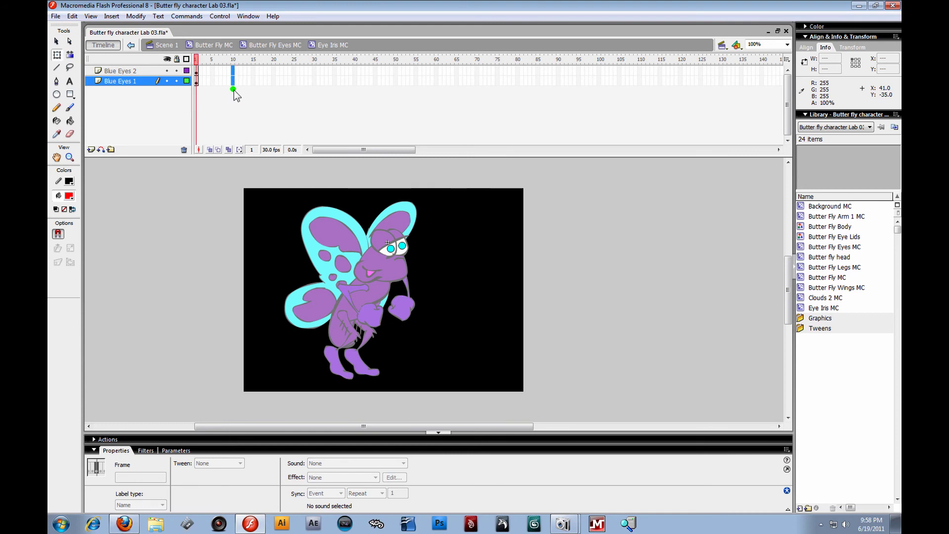
{"action": "left_click_drag", "start_coordinate": [233, 70], "coordinate": [235, 83]}
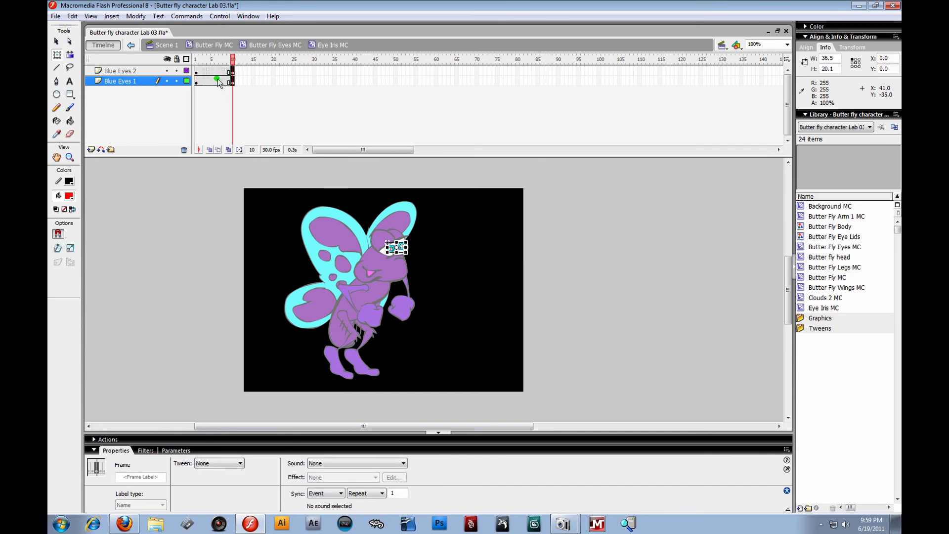
- Create a motion tween across frames 1 to 10 on both Blue Eyes layers and add end keyframes at frame 20
{"action": "left_click_drag", "start_coordinate": [198, 70], "coordinate": [234, 85]}
{"action": "right_click", "coordinate": [234, 83]}
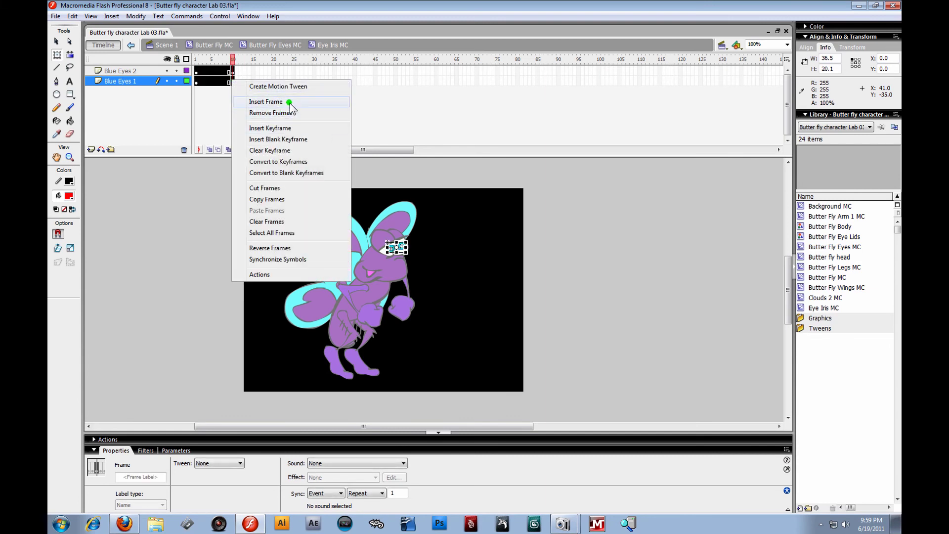
{"action": "left_click", "coordinate": [289, 88]}
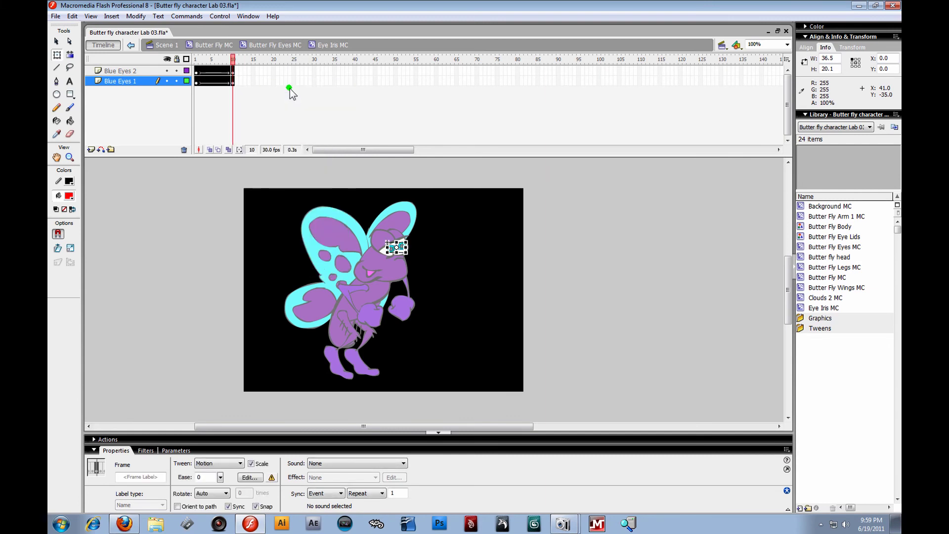
{"action": "left_click_drag", "start_coordinate": [273, 70], "coordinate": [274, 81]}
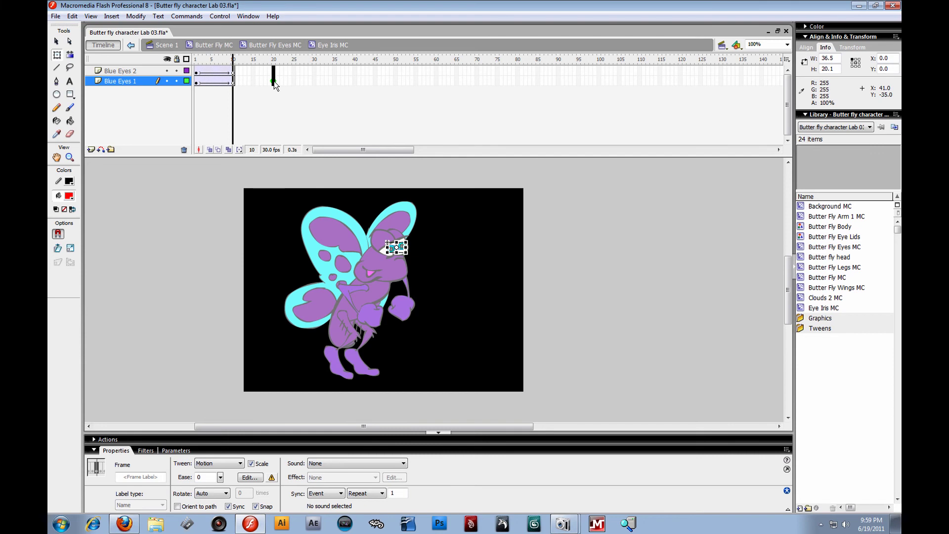
{"action": "key", "text": "F6"}
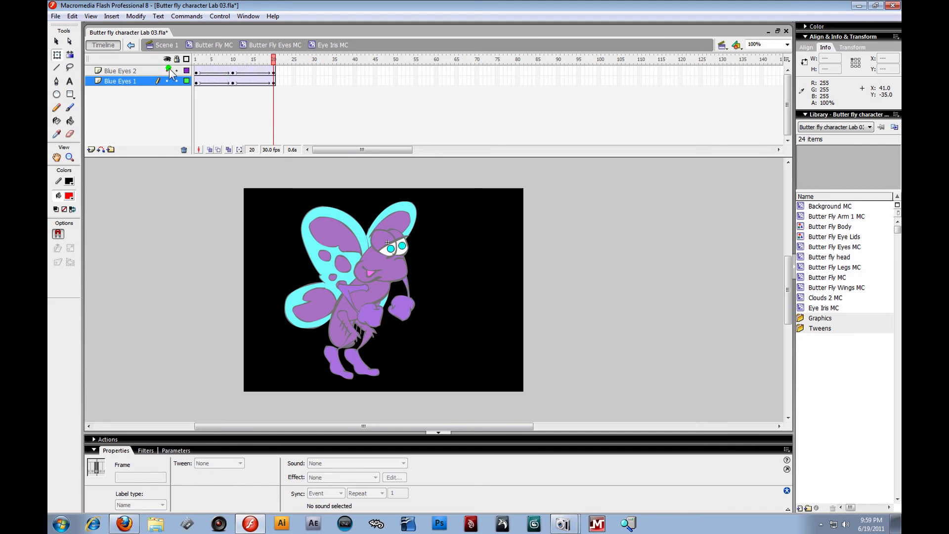
- Move the Blue Eyes 2 iris at frame 10 toward the outer edge of its eye
{"action": "left_click", "coordinate": [229, 69]}
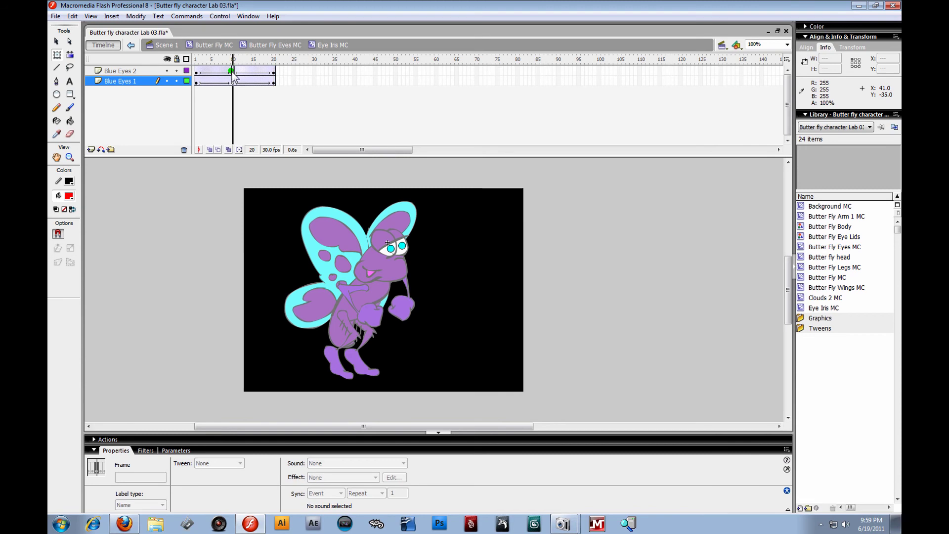
{"action": "left_click", "coordinate": [69, 158]}
{"action": "left_click_drag", "start_coordinate": [313, 201], "coordinate": [478, 316]}
{"action": "left_click_drag", "start_coordinate": [340, 209], "coordinate": [510, 324]}
{"action": "left_click_drag", "start_coordinate": [336, 224], "coordinate": [546, 372]}
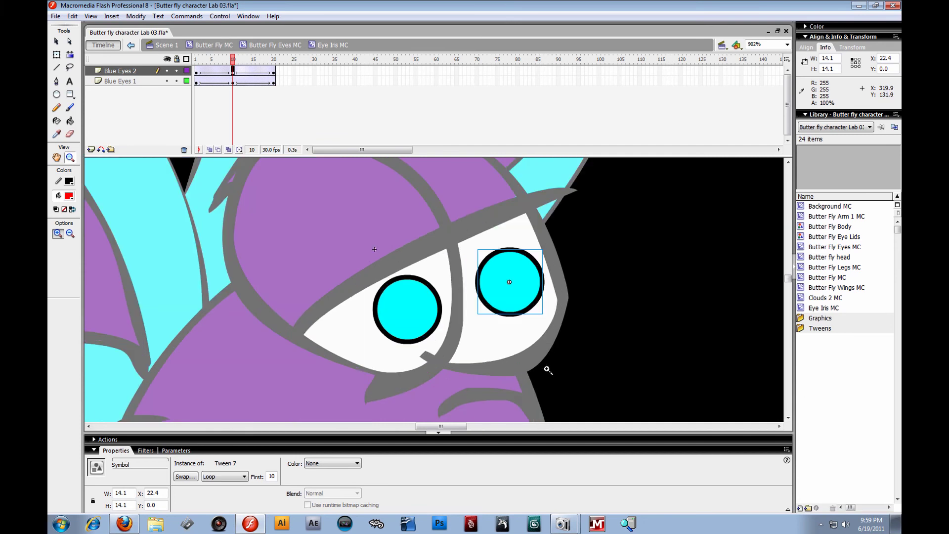
{"action": "left_click", "coordinate": [56, 42]}
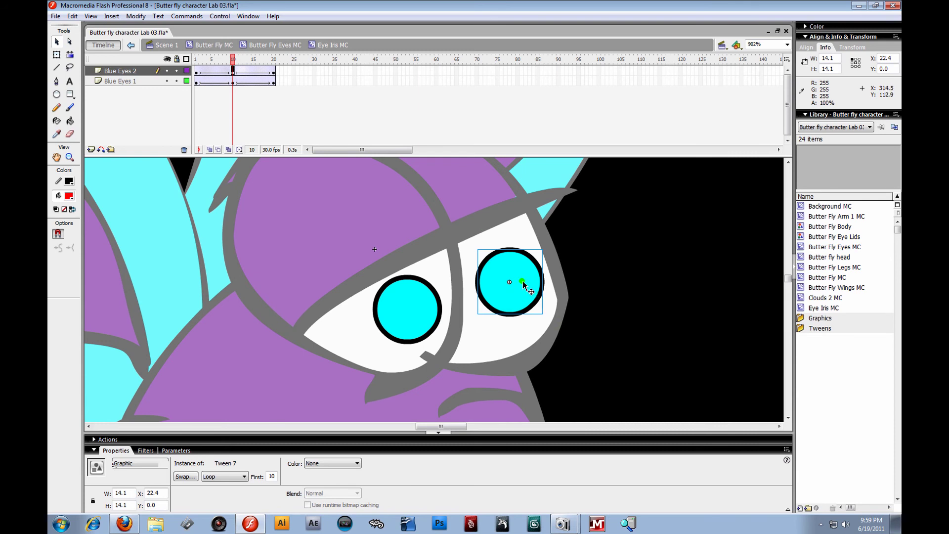
{"action": "left_click_drag", "start_coordinate": [522, 282], "coordinate": [536, 266]}
{"action": "left_click_drag", "start_coordinate": [232, 59], "coordinate": [236, 79]}
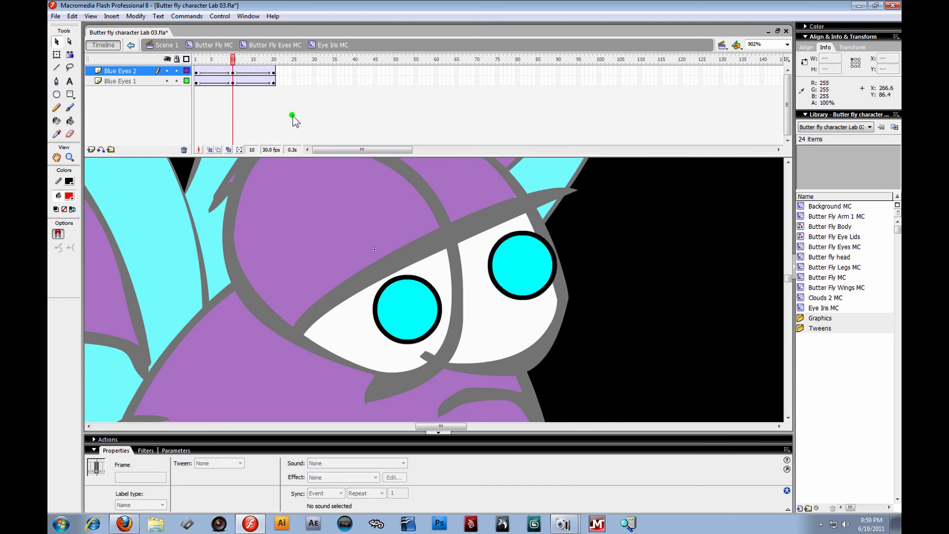
{"action": "left_click", "coordinate": [233, 73]}
{"action": "left_click_drag", "start_coordinate": [532, 274], "coordinate": [535, 303]}
{"action": "left_click_drag", "start_coordinate": [233, 73], "coordinate": [234, 95]}
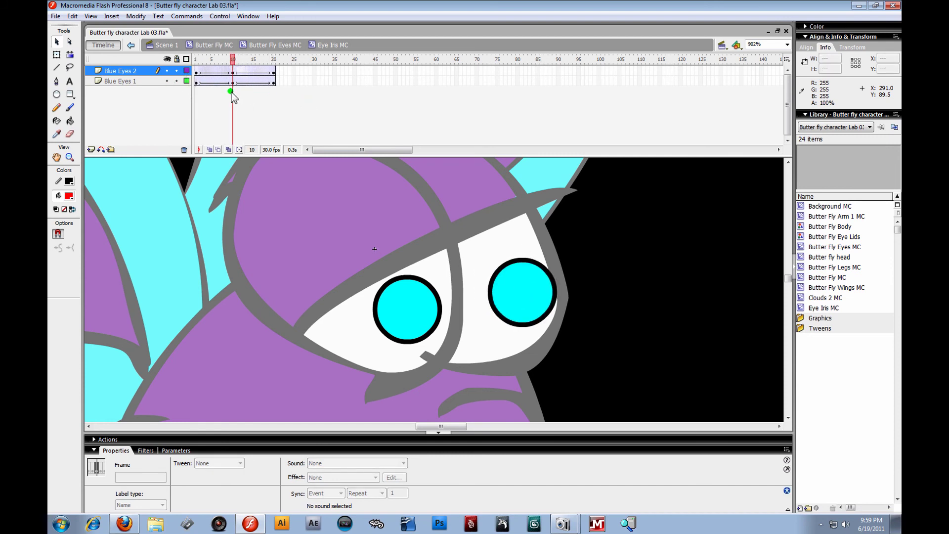
- Move the Blue Eyes 1 iris at frame 10 to about X 2.8, Y 7.7
{"action": "left_click", "coordinate": [233, 83]}
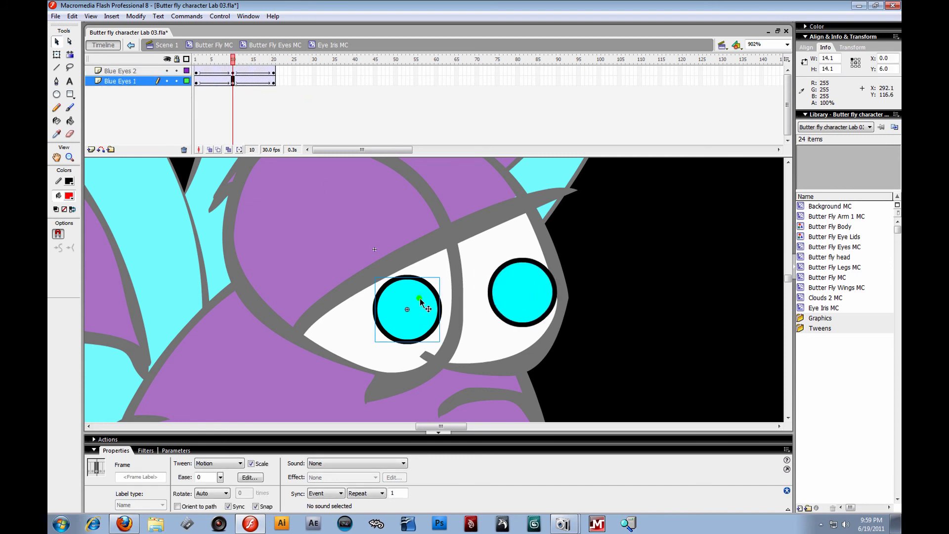
{"action": "left_click_drag", "start_coordinate": [418, 302], "coordinate": [431, 310]}
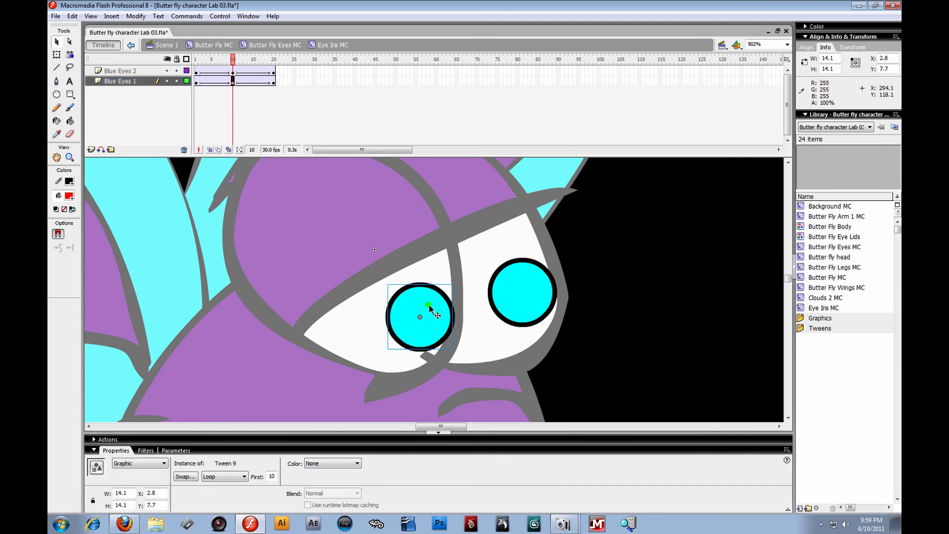
{"action": "left_click_drag", "start_coordinate": [235, 60], "coordinate": [234, 81]}
{"action": "left_click", "coordinate": [241, 82]}
- Reposition the irises at frame 10, moving Blue Eyes 2 to about X 18.0, Y 3.0 and Blue Eyes 1 to about X -10.4, Y 8.8
{"action": "left_click", "coordinate": [233, 72]}
{"action": "left_click_drag", "start_coordinate": [519, 296], "coordinate": [496, 295]}
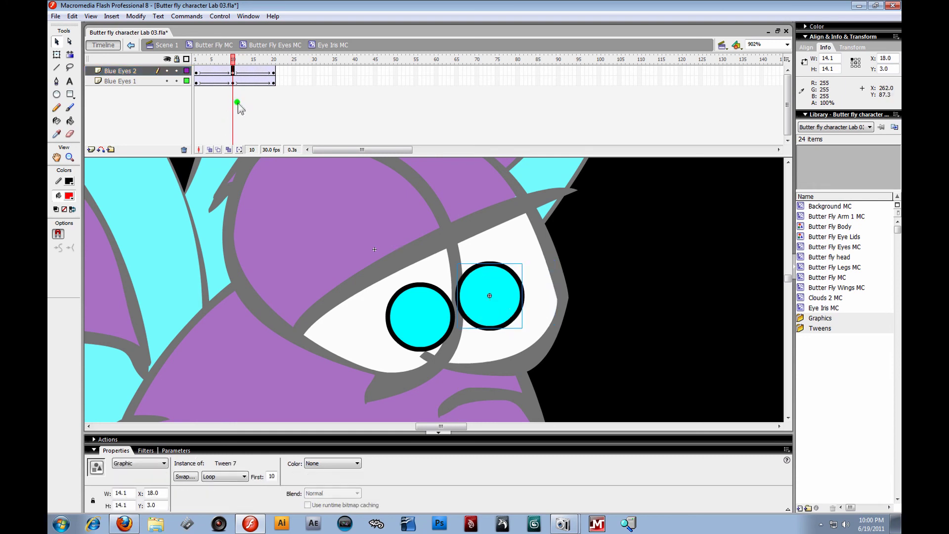
{"action": "left_click", "coordinate": [233, 82]}
{"action": "left_click_drag", "start_coordinate": [421, 317], "coordinate": [376, 322]}
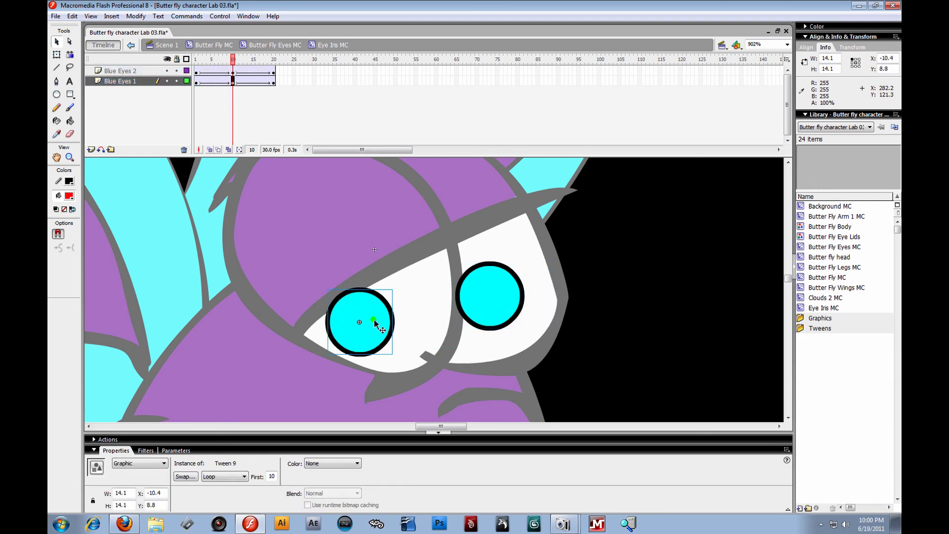
- Play the iris tween within Eye Iris MC and return the playhead to frame 1
{"action": "left_click", "coordinate": [224, 59]}
{"action": "key", "text": "Return"}
{"action": "left_click", "coordinate": [204, 81]}
{"action": "left_click_drag", "start_coordinate": [207, 85], "coordinate": [196, 117]}
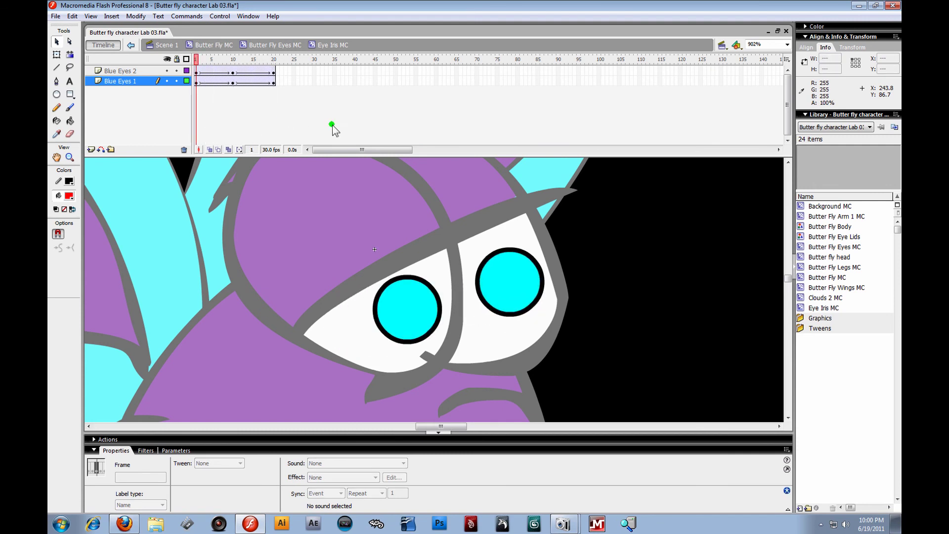
- Return to Butter Fly Eyes MC and examine the Eye Iris and Eyes layer contents, temporarily moving the iris instance aside and undoing it
{"action": "left_click", "coordinate": [278, 46]}
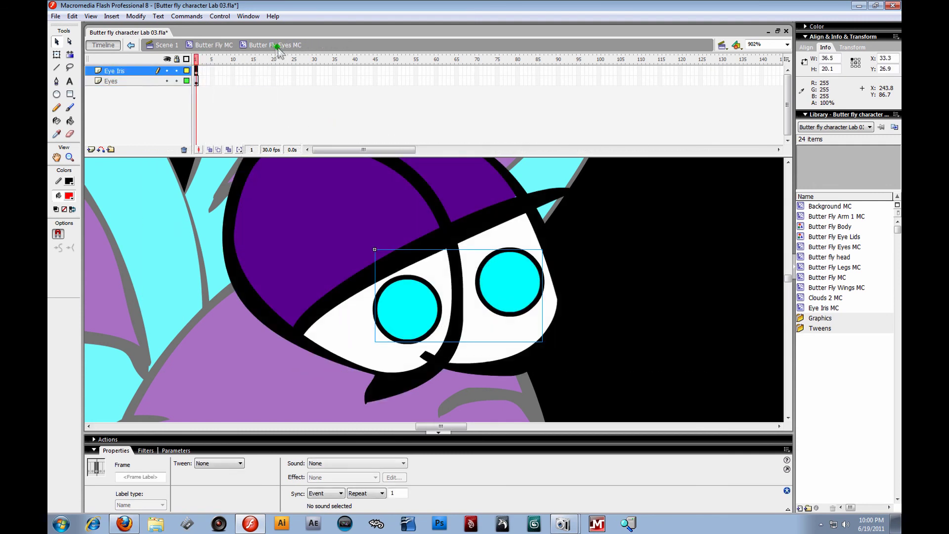
{"action": "left_click_drag", "start_coordinate": [495, 298], "coordinate": [708, 320]}
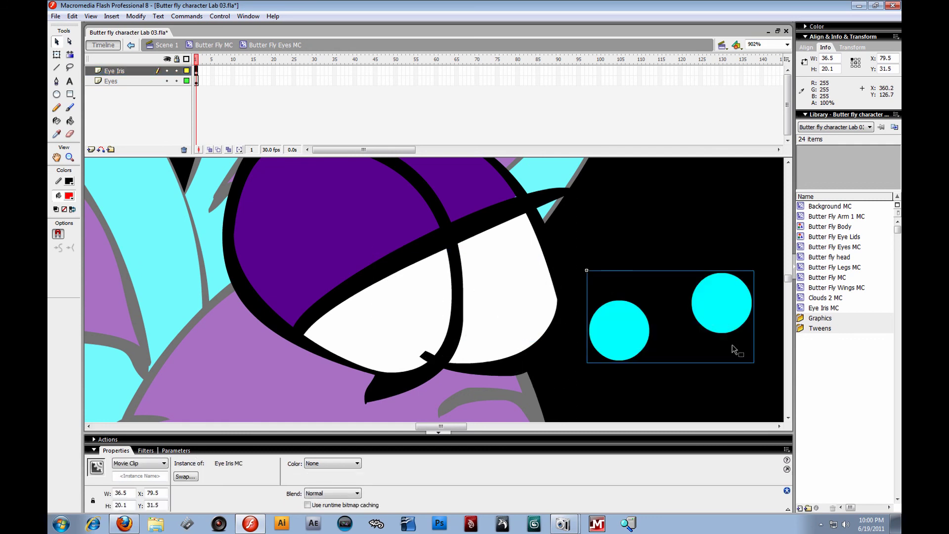
{"action": "key", "text": "ctrl+z"}
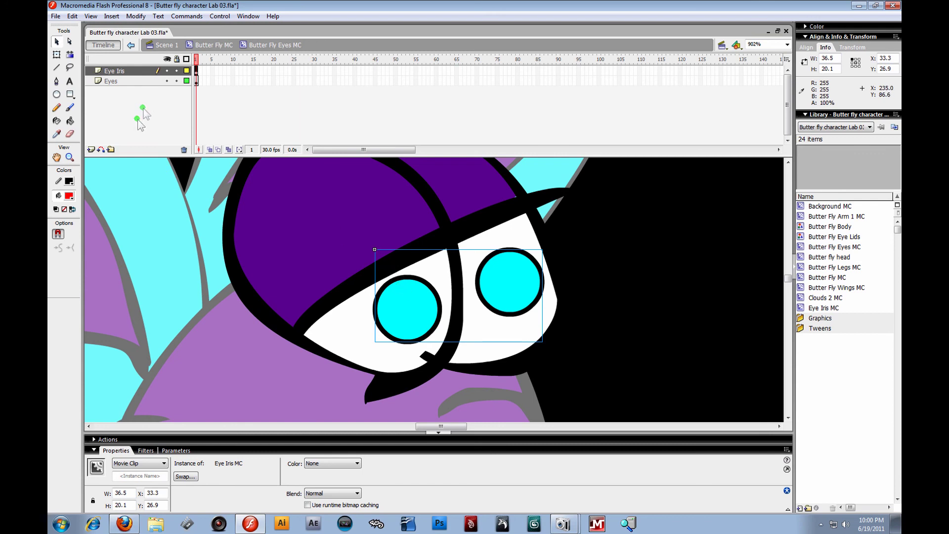
{"action": "left_click", "coordinate": [196, 81]}
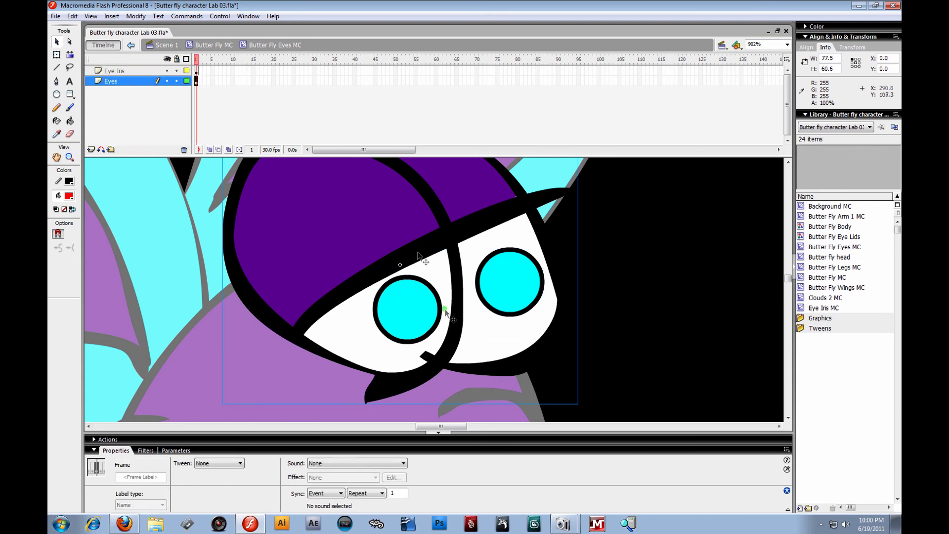
{"action": "left_click", "coordinate": [497, 351]}
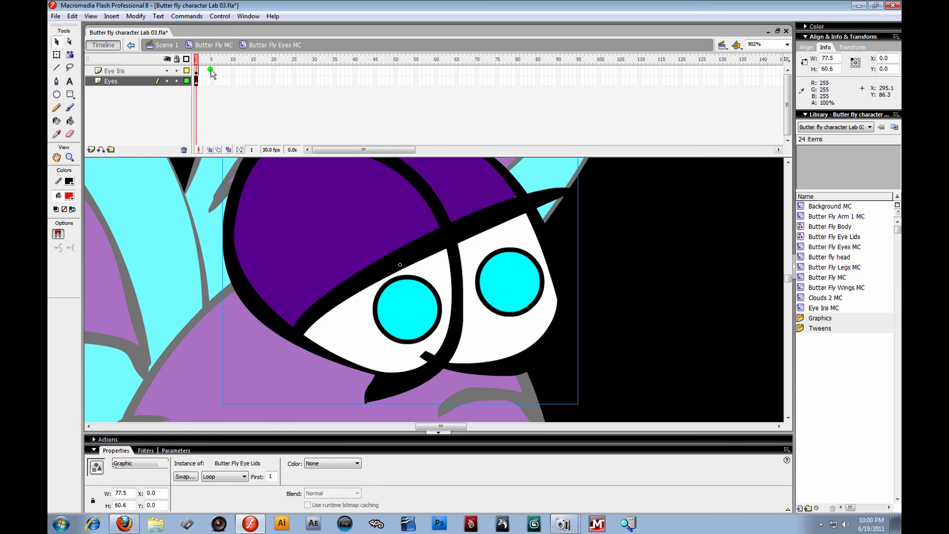
- Return to Butter Fly MC, fit the stage in the window and deselect the eyes
{"action": "left_click", "coordinate": [213, 48]}
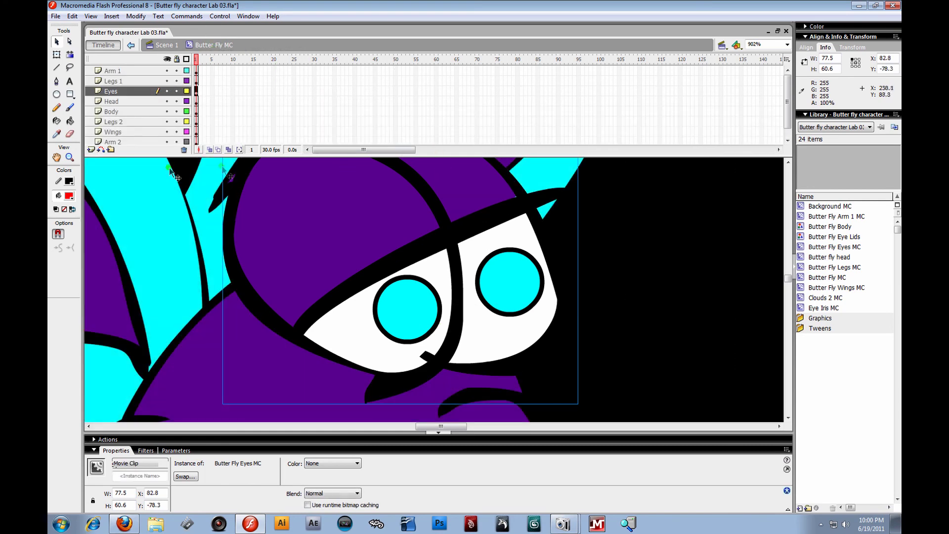
{"action": "left_click", "coordinate": [70, 158]}
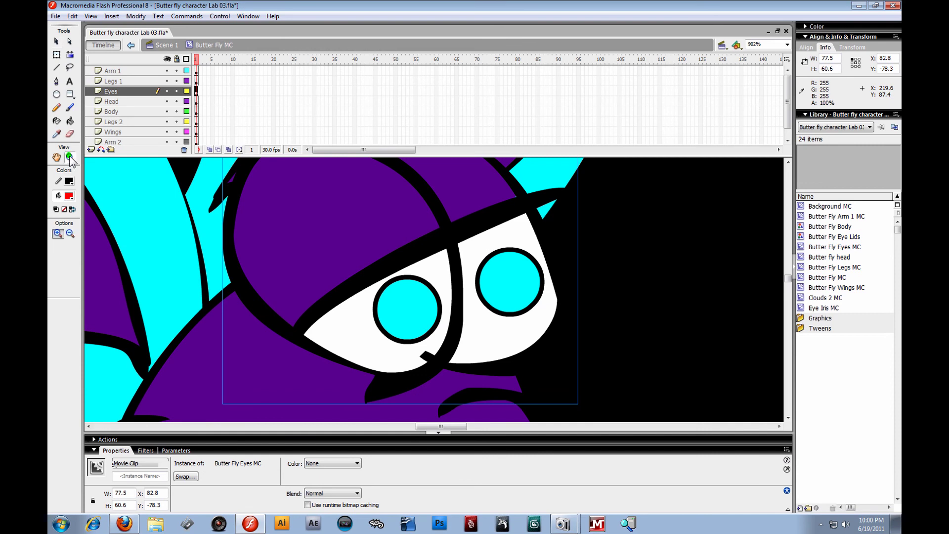
{"action": "left_click", "coordinate": [786, 44]}
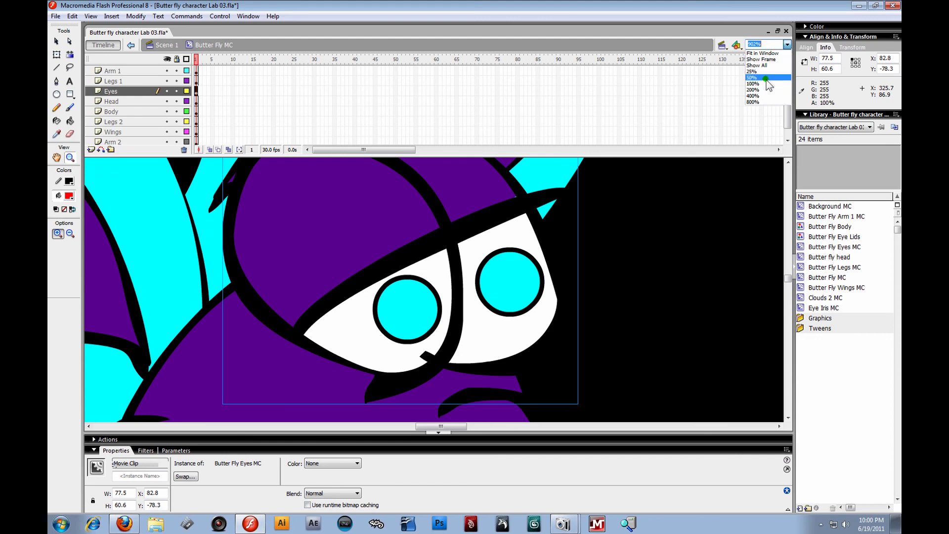
{"action": "left_click", "coordinate": [756, 53]}
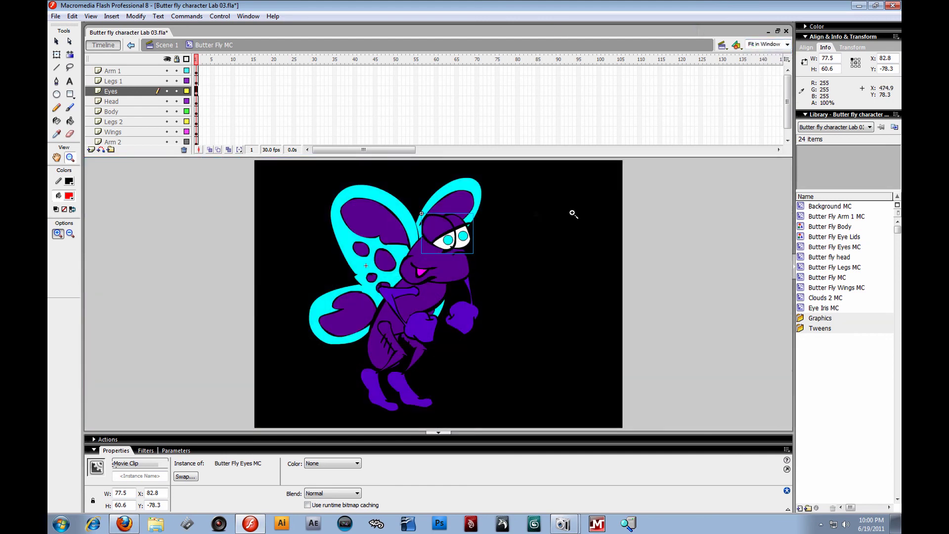
{"action": "left_click", "coordinate": [58, 42]}
{"action": "left_click", "coordinate": [160, 214]}
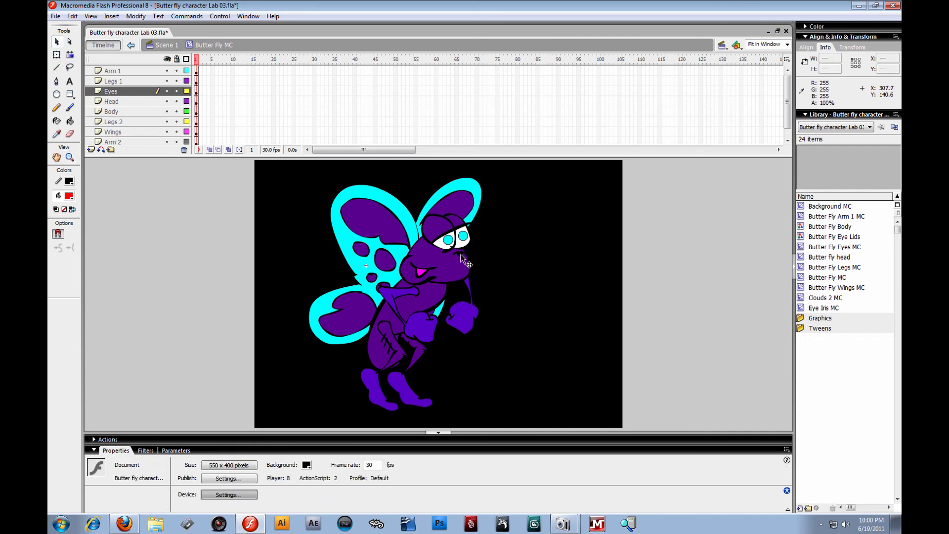
- Select the eyes instance on the Eyes layer and open Butter Fly Eyes MC
{"action": "left_click", "coordinate": [453, 246]}
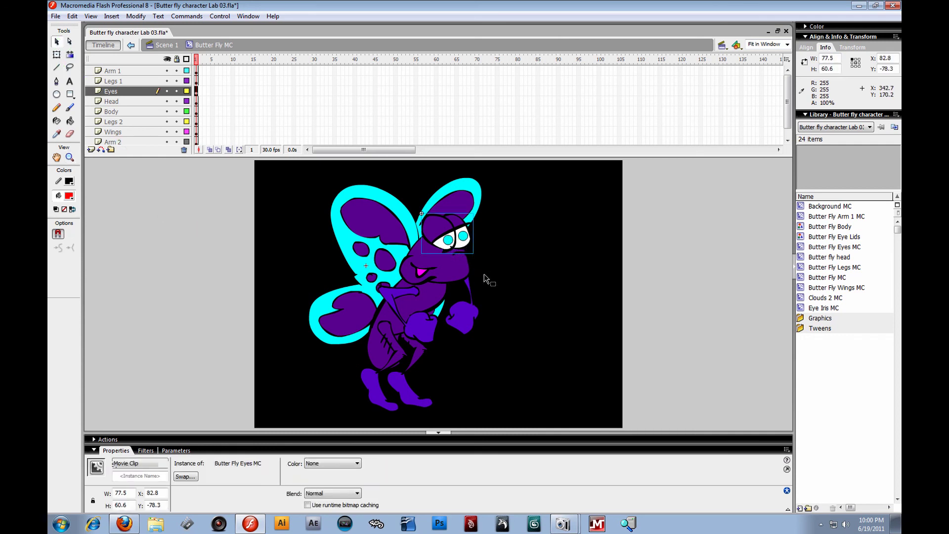
{"action": "left_click", "coordinate": [197, 92]}
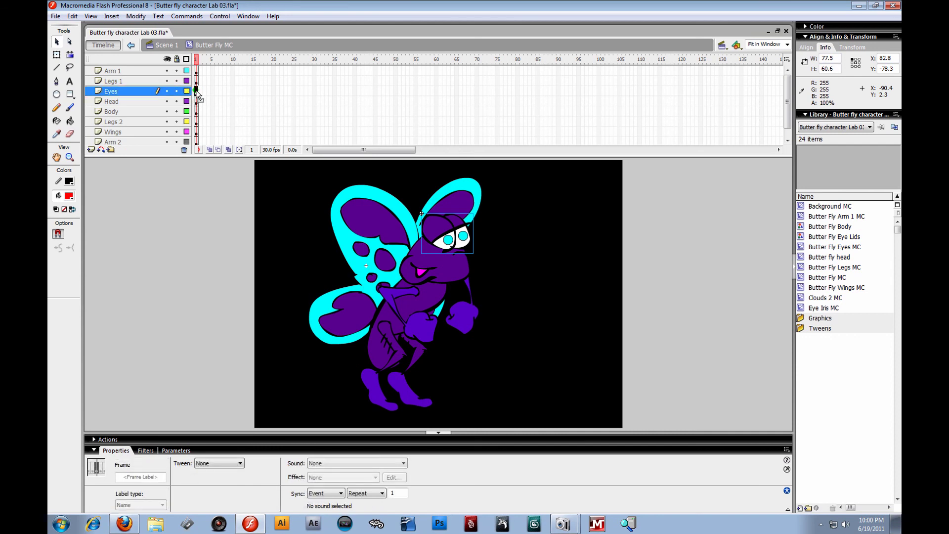
{"action": "left_click", "coordinate": [455, 248]}
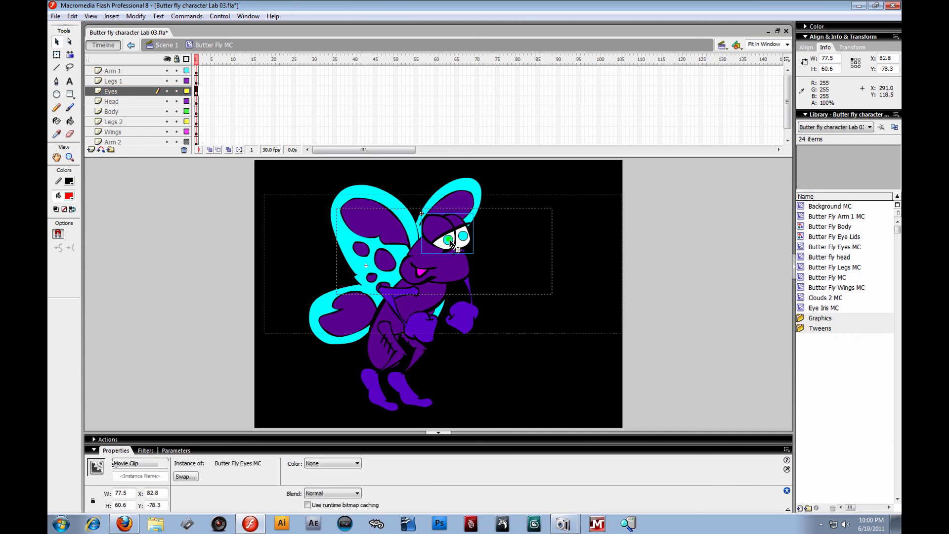
{"action": "double_click", "coordinate": [451, 242]}
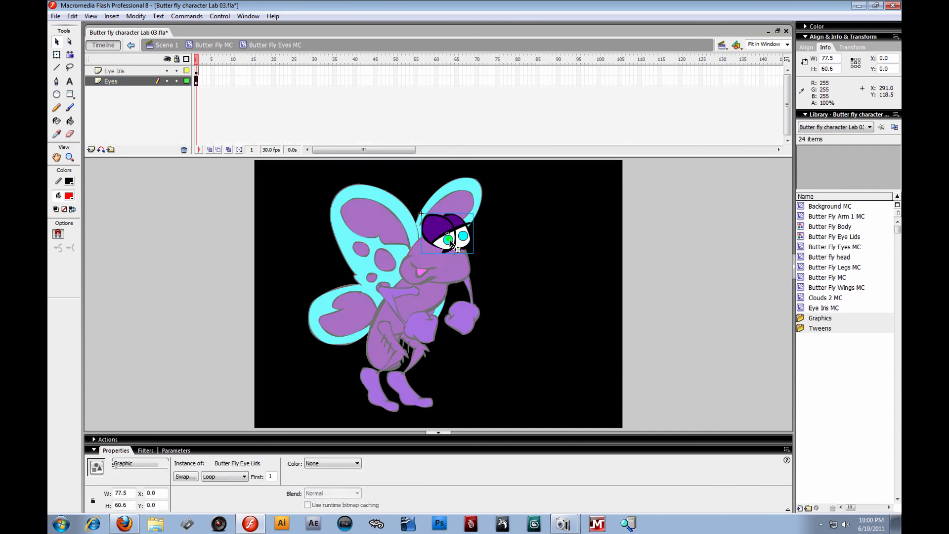
- Check what the Eyes and Eye Iris layers contain by repeatedly hiding and showing each one
{"action": "left_click", "coordinate": [196, 81]}
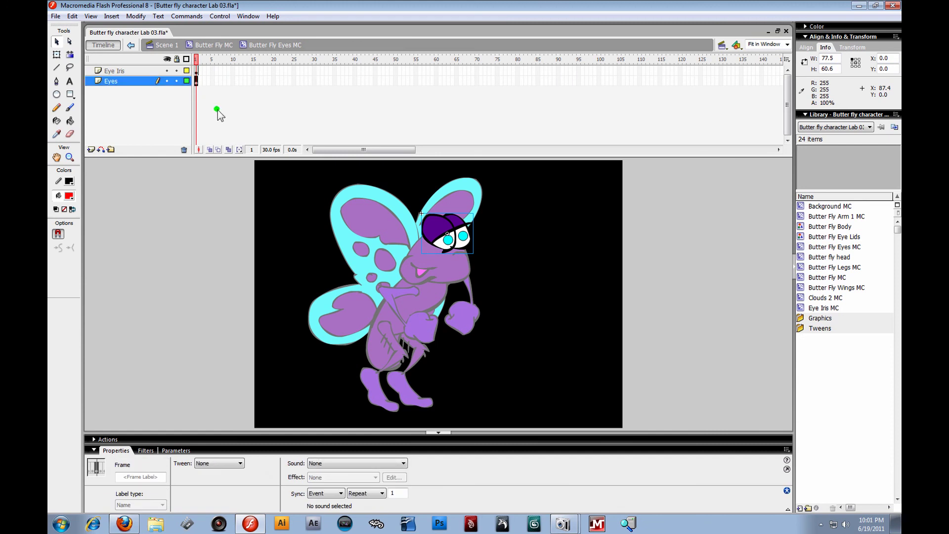
{"action": "left_click", "coordinate": [167, 81]}
{"action": "left_click", "coordinate": [167, 81]}
{"action": "left_click", "coordinate": [167, 81]}
{"action": "left_click", "coordinate": [167, 81]}
{"action": "left_click", "coordinate": [167, 81]}
{"action": "left_click", "coordinate": [168, 81]}
{"action": "left_click", "coordinate": [168, 70]}
{"action": "left_click", "coordinate": [167, 70]}
{"action": "left_click", "coordinate": [168, 70]}
{"action": "left_click", "coordinate": [167, 70]}
{"action": "left_click", "coordinate": [167, 69]}
{"action": "left_click", "coordinate": [200, 73]}
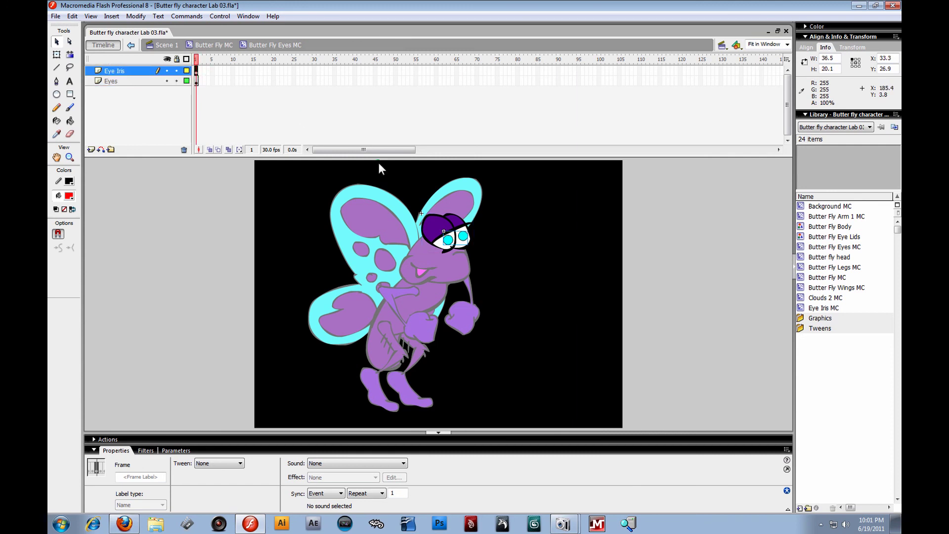
- Open Eye Iris MC to review the start of its tween, and return to Butter Fly Eyes MC
{"action": "left_click", "coordinate": [448, 240]}
{"action": "double_click", "coordinate": [455, 248]}
{"action": "mouse_move", "coordinate": [197, 58]}
{"action": "left_mouse_down"}
{"action": "mouse_move", "coordinate": [260, 67]}
{"action": "mouse_move", "coordinate": [187, 60]}
{"action": "left_mouse_up"}
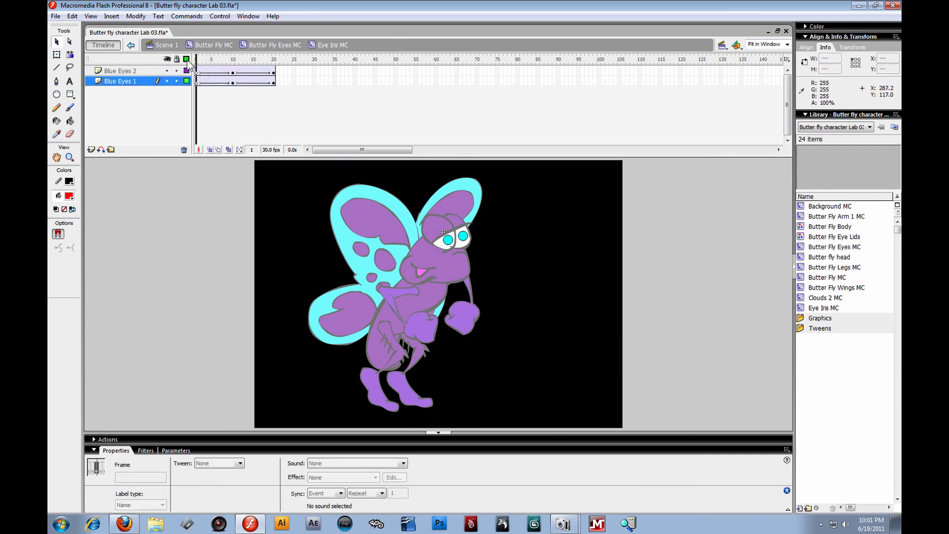
{"action": "left_click", "coordinate": [275, 44]}
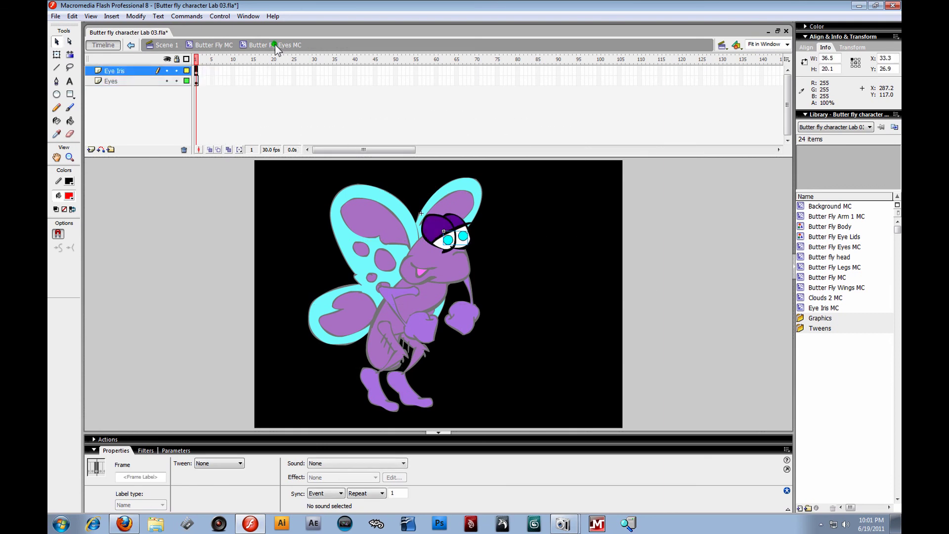
- Go back through Butter Fly MC to Scene 1, inspect the butterfly instance and reopen Butter Fly MC
{"action": "left_click", "coordinate": [216, 46]}
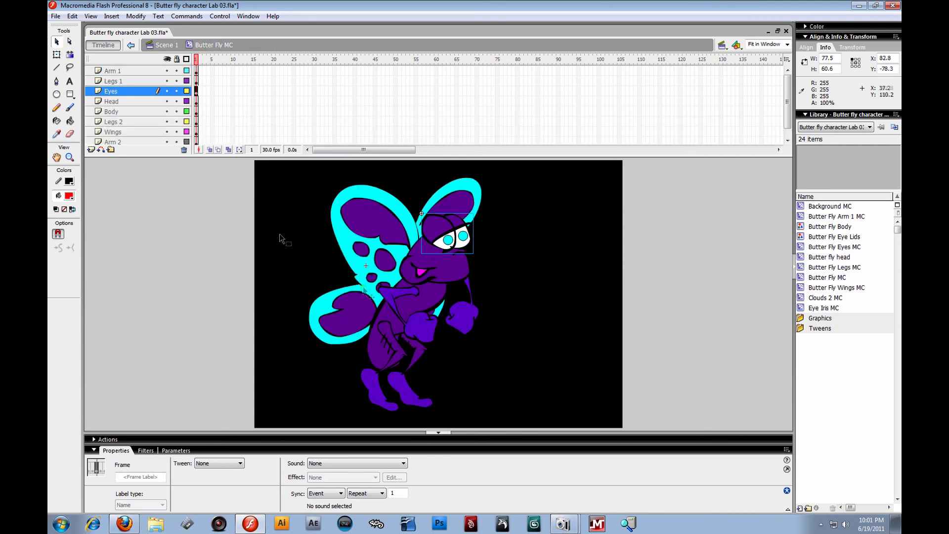
{"action": "left_click", "coordinate": [163, 45]}
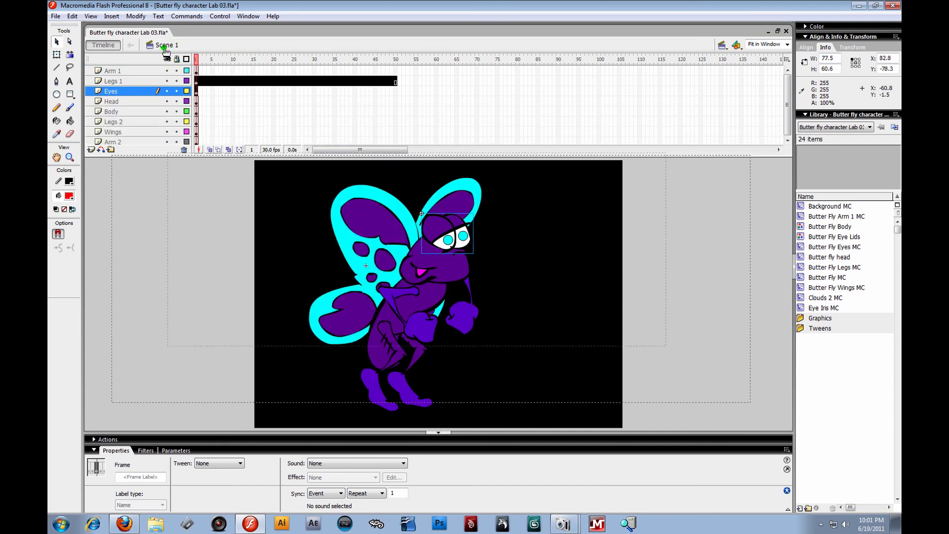
{"action": "left_click", "coordinate": [421, 269]}
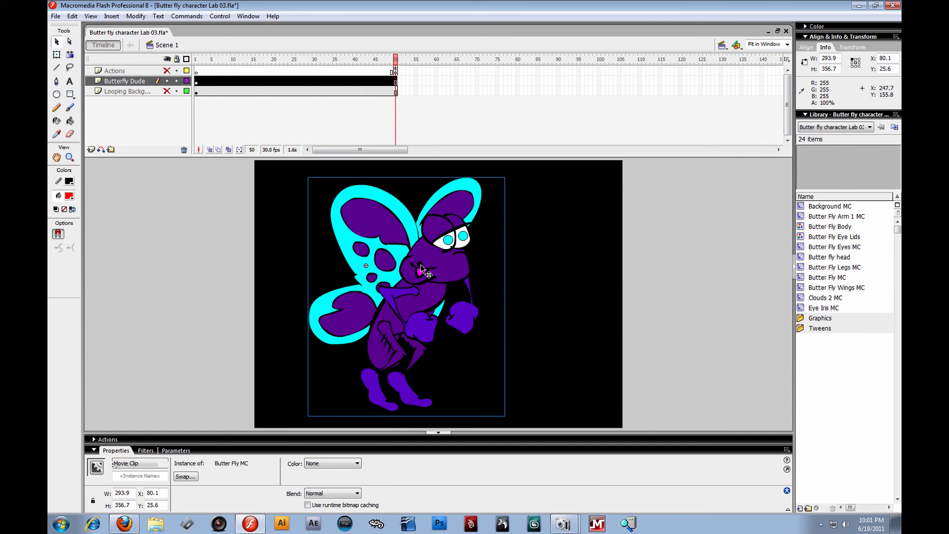
{"action": "double_click", "coordinate": [450, 272]}
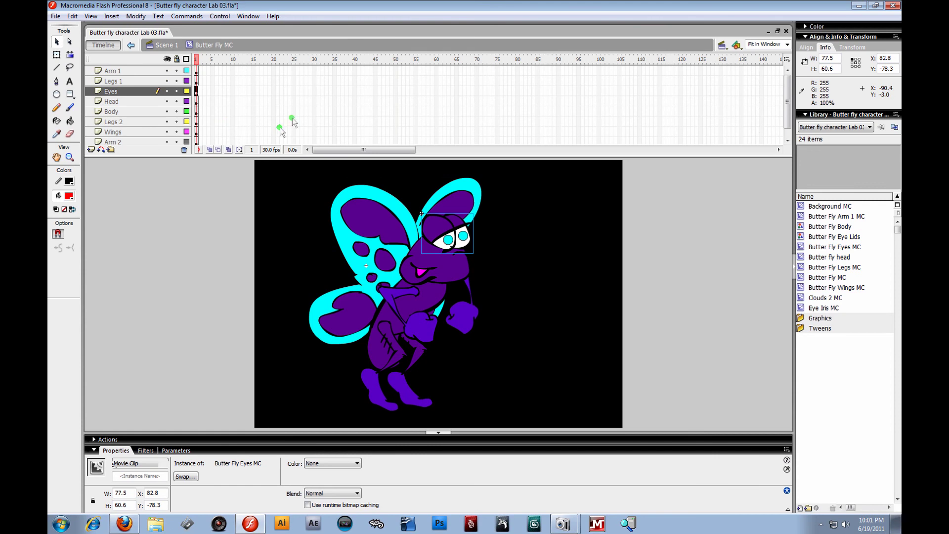
{"action": "left_click", "coordinate": [262, 147]}
- Open Butter Fly Eyes MC and its nested Eye Iris MC, and scrub through the iris tween back to frame 1
{"action": "double_click", "coordinate": [446, 237]}
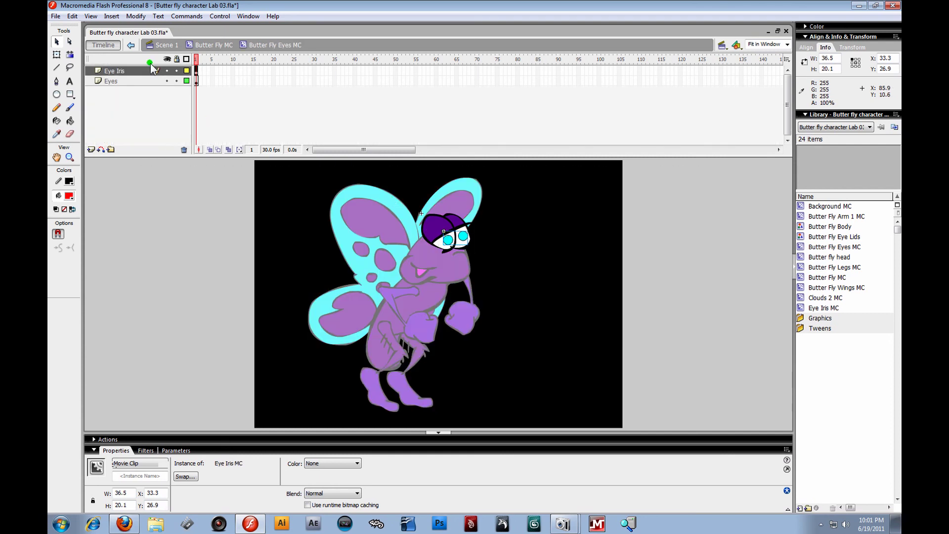
{"action": "left_click", "coordinate": [387, 150]}
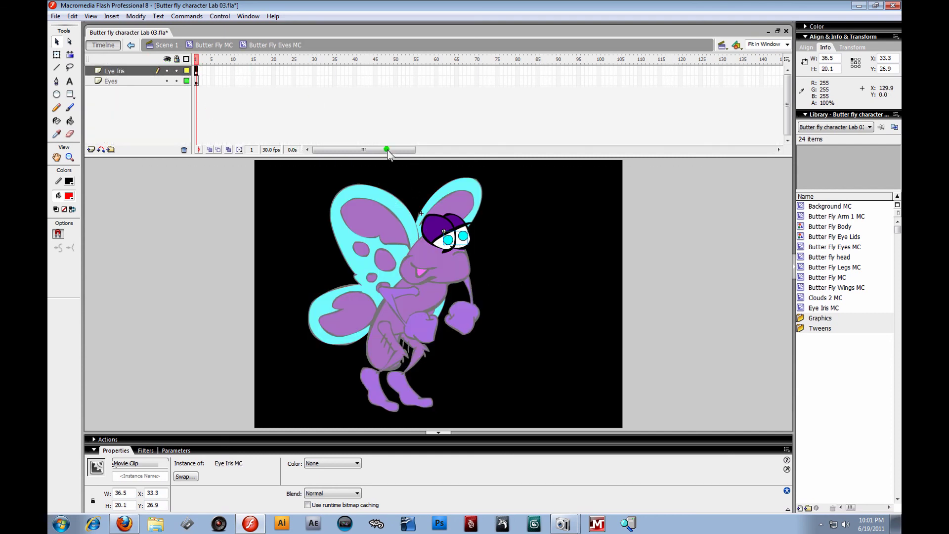
{"action": "double_click", "coordinate": [450, 238]}
{"action": "left_click", "coordinate": [278, 86]}
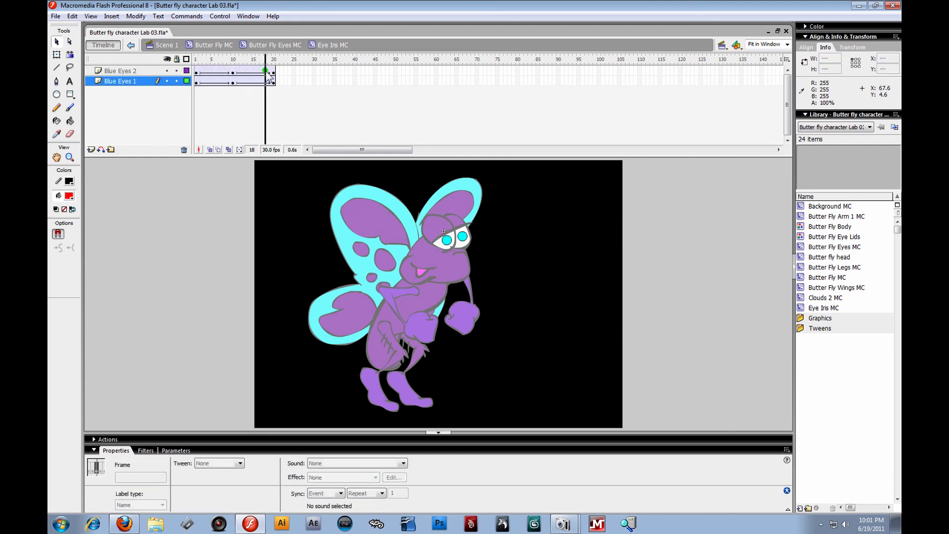
{"action": "left_click", "coordinate": [224, 91]}
{"action": "left_click_drag", "start_coordinate": [224, 91], "coordinate": [162, 94]}
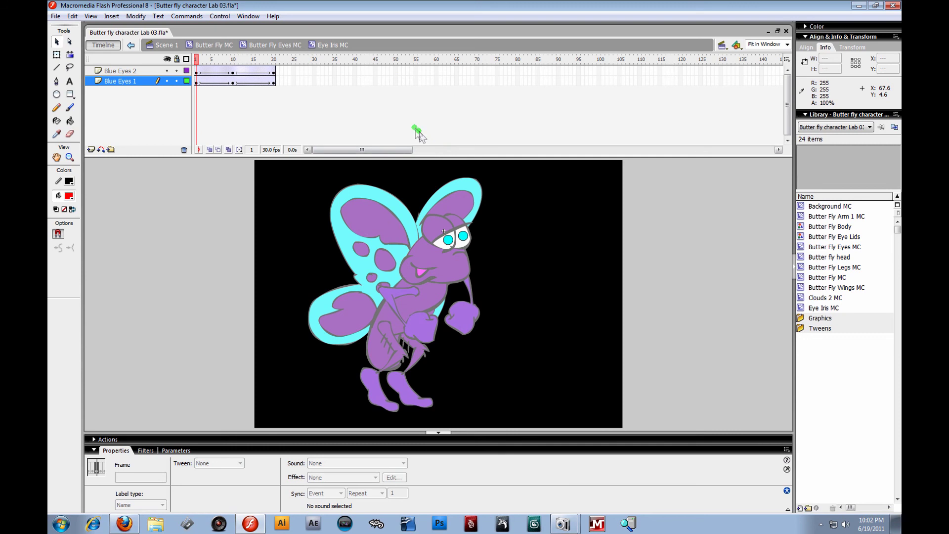
- Return to Scene 1 and run a publish preview of the movie as a Flash SWF
{"action": "left_click", "coordinate": [167, 46]}
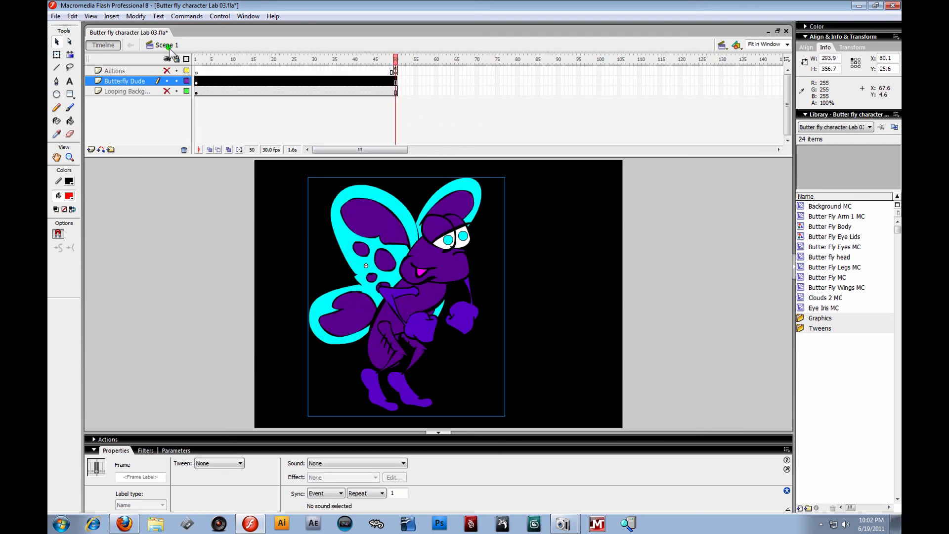
{"action": "left_click", "coordinate": [56, 16]}
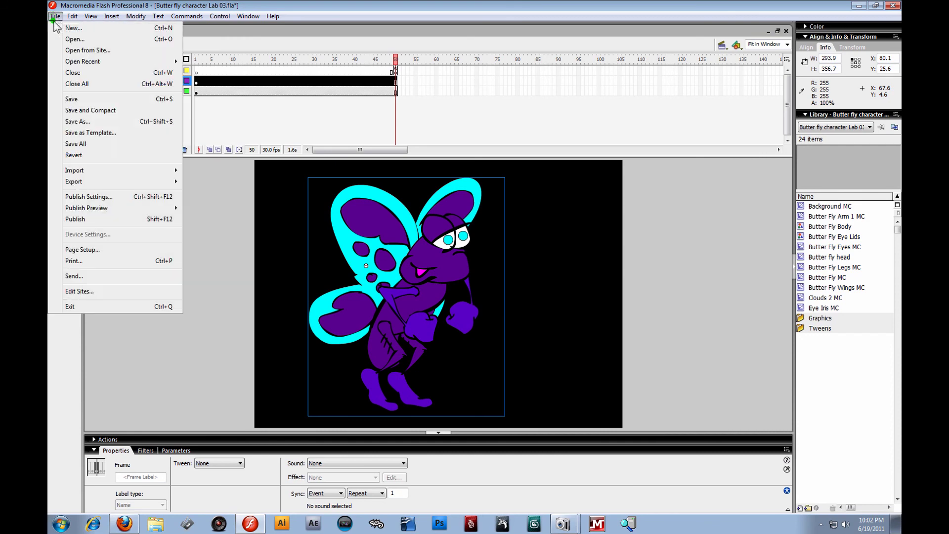
{"action": "mouse_move", "coordinate": [97, 208]}
{"action": "left_click", "coordinate": [204, 219]}
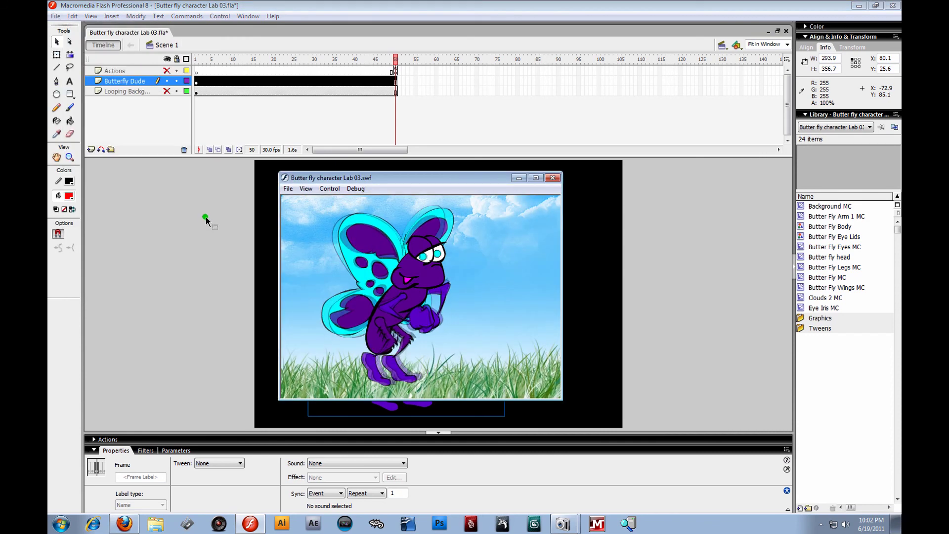